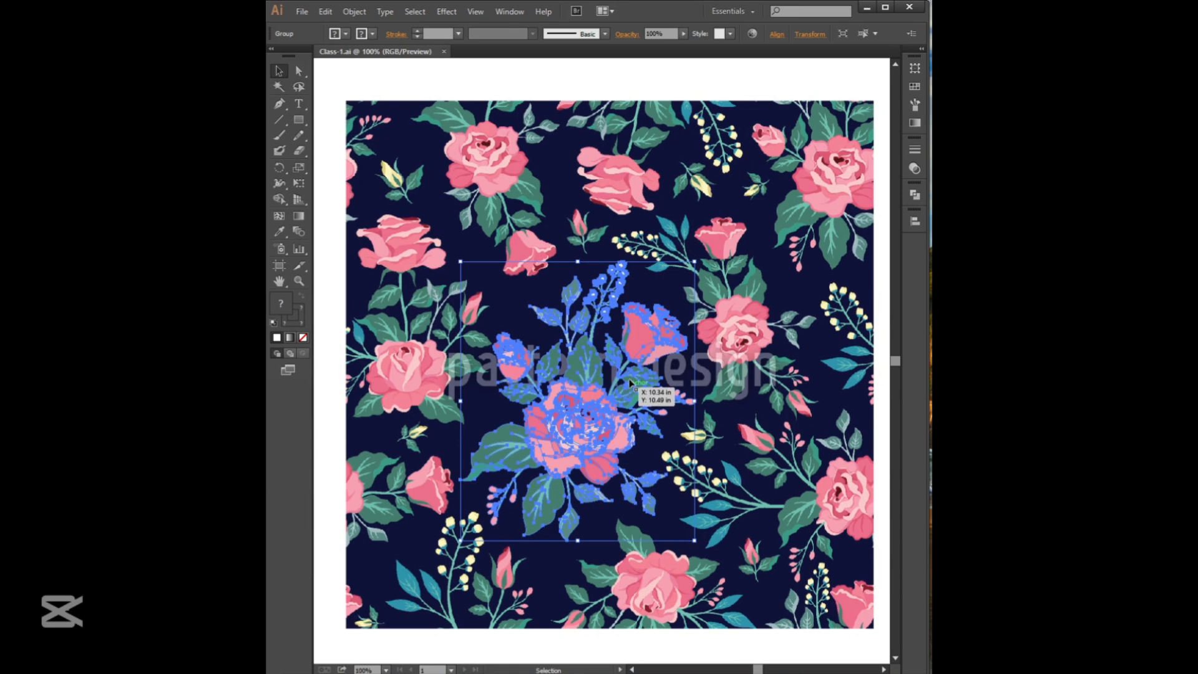
Select the central bouquet to check which elements belong to its group, and clear the selection.
{"action": "left_click", "coordinate": [714, 220]}
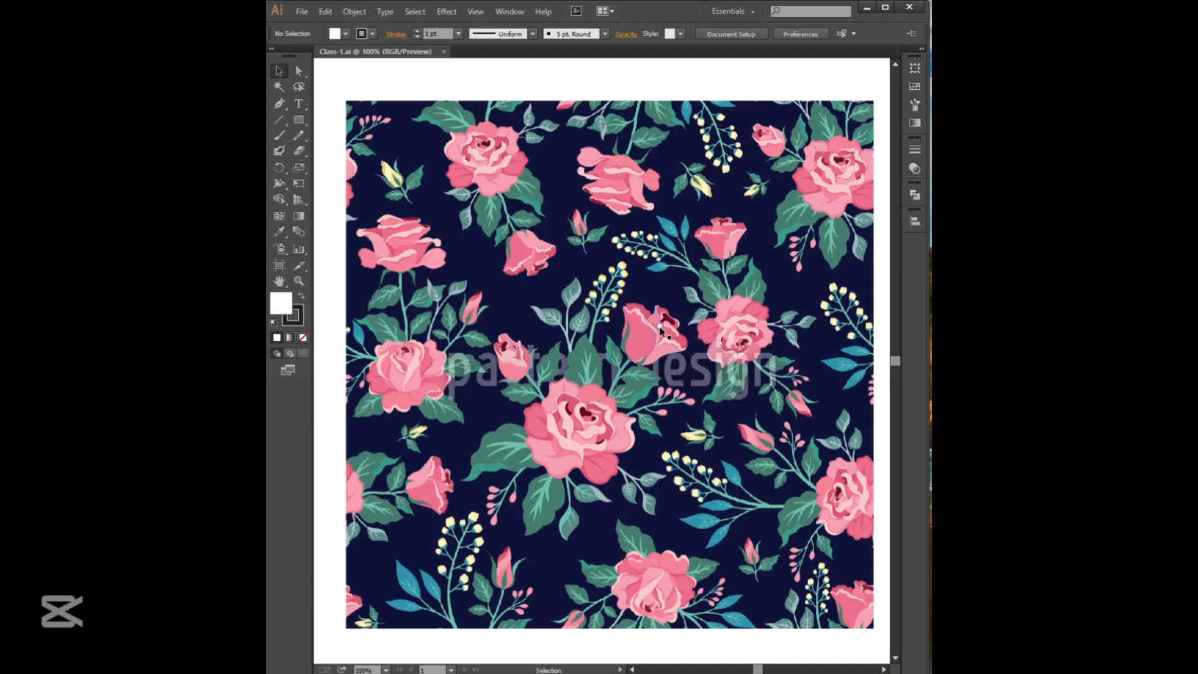
{"action": "left_click", "coordinate": [659, 324]}
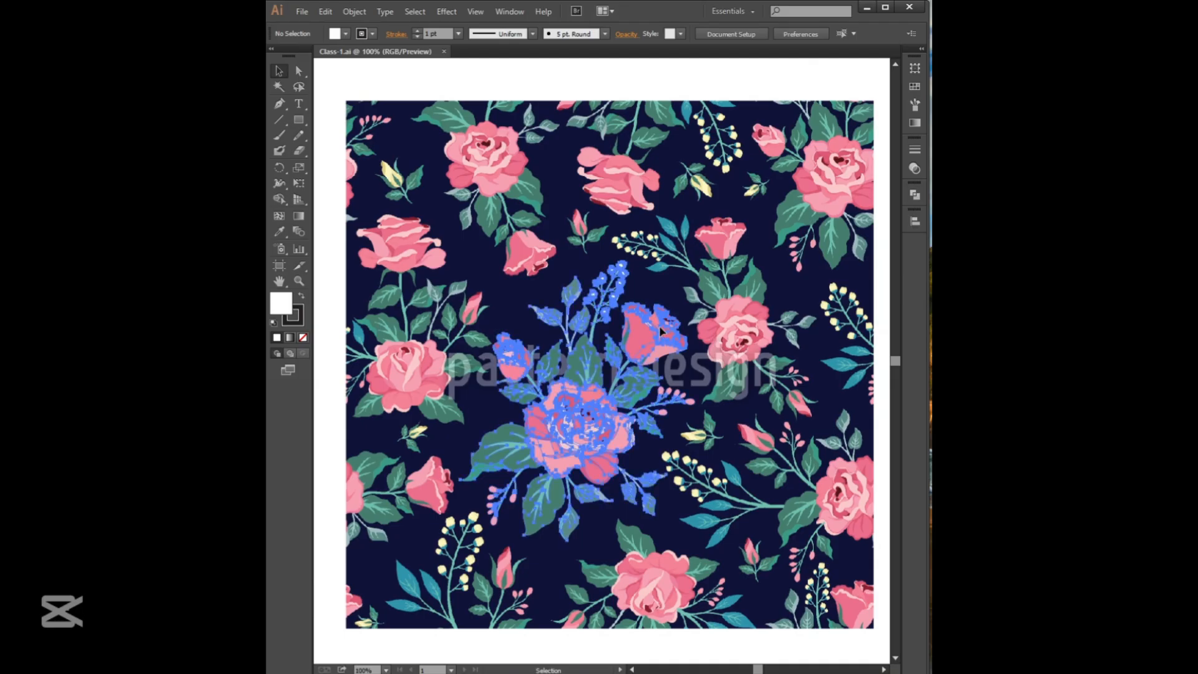
{"action": "left_click", "coordinate": [655, 290]}
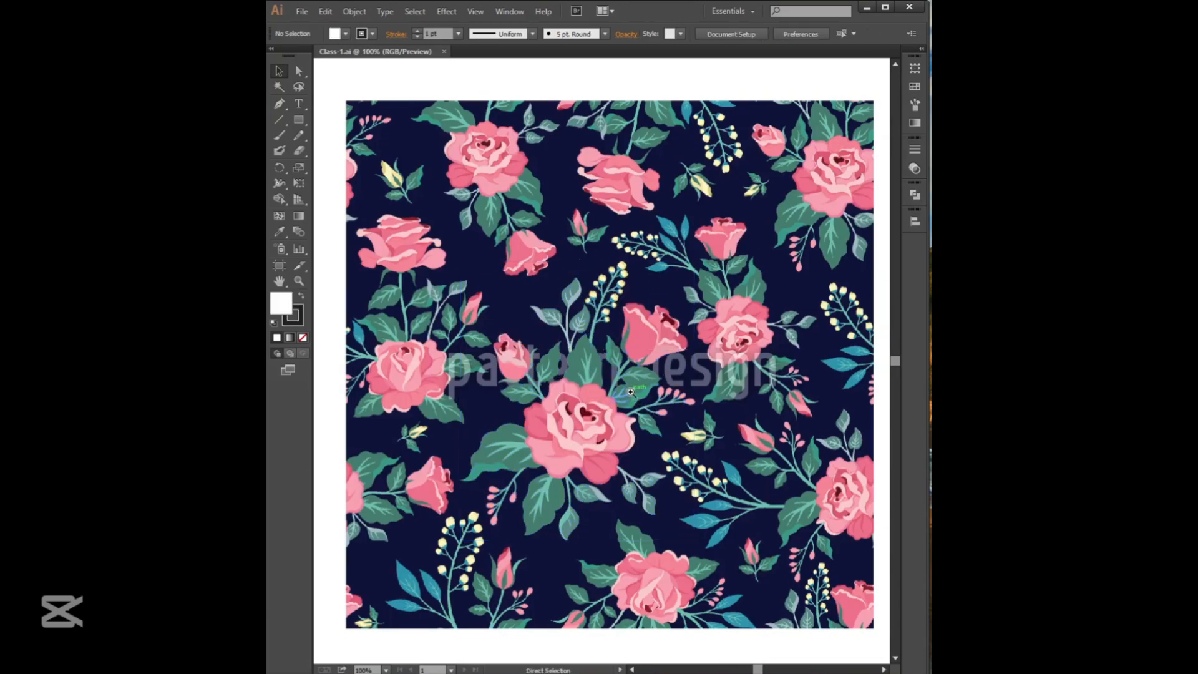
{"action": "left_click", "coordinate": [663, 391], "text": "ctrl"}
{"action": "left_click_drag", "start_coordinate": [582, 397], "coordinate": [625, 380]}
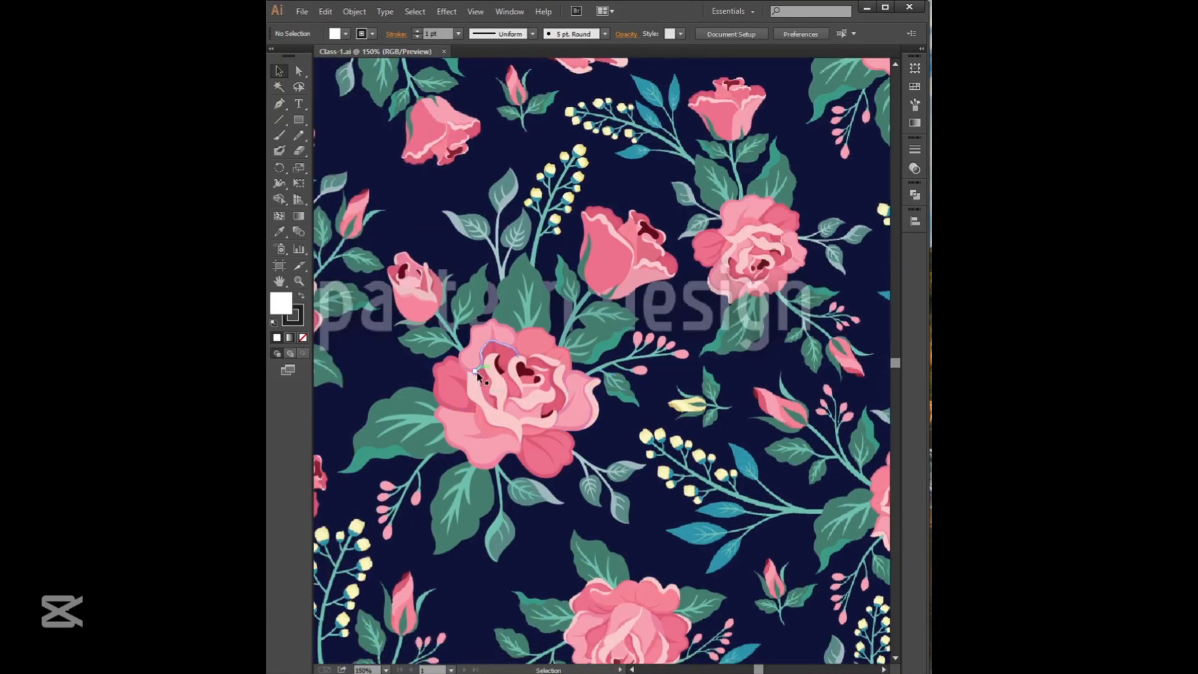
{"action": "left_click", "coordinate": [463, 360]}
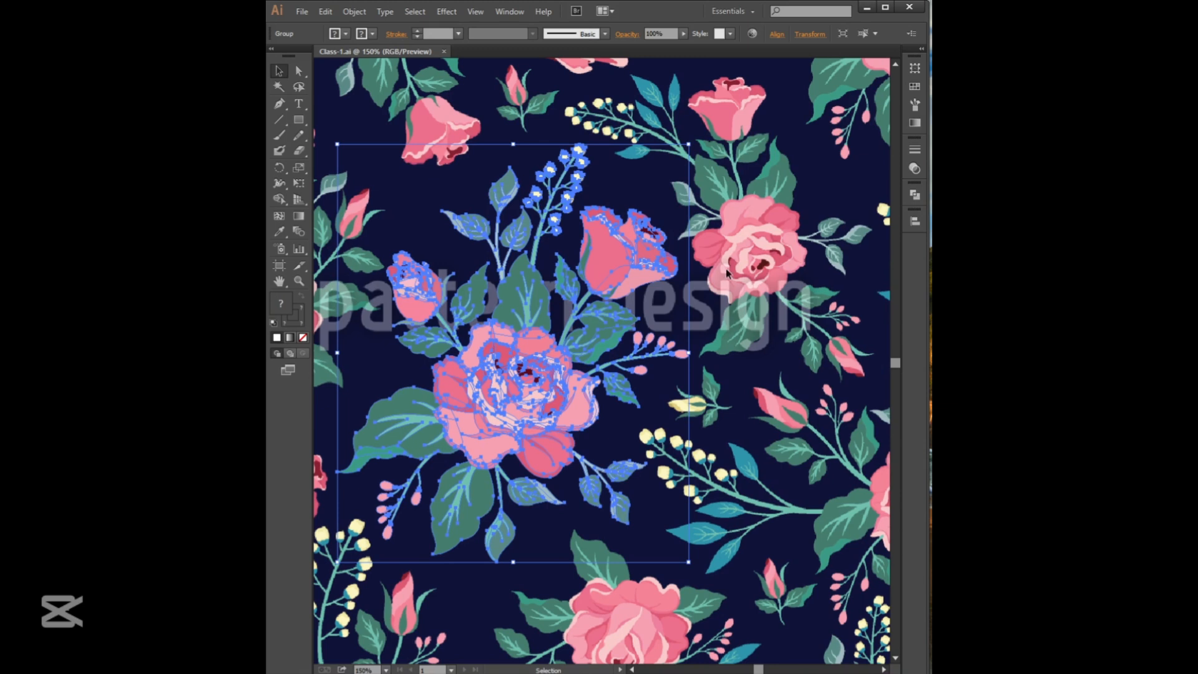
{"action": "left_click", "coordinate": [763, 366]}
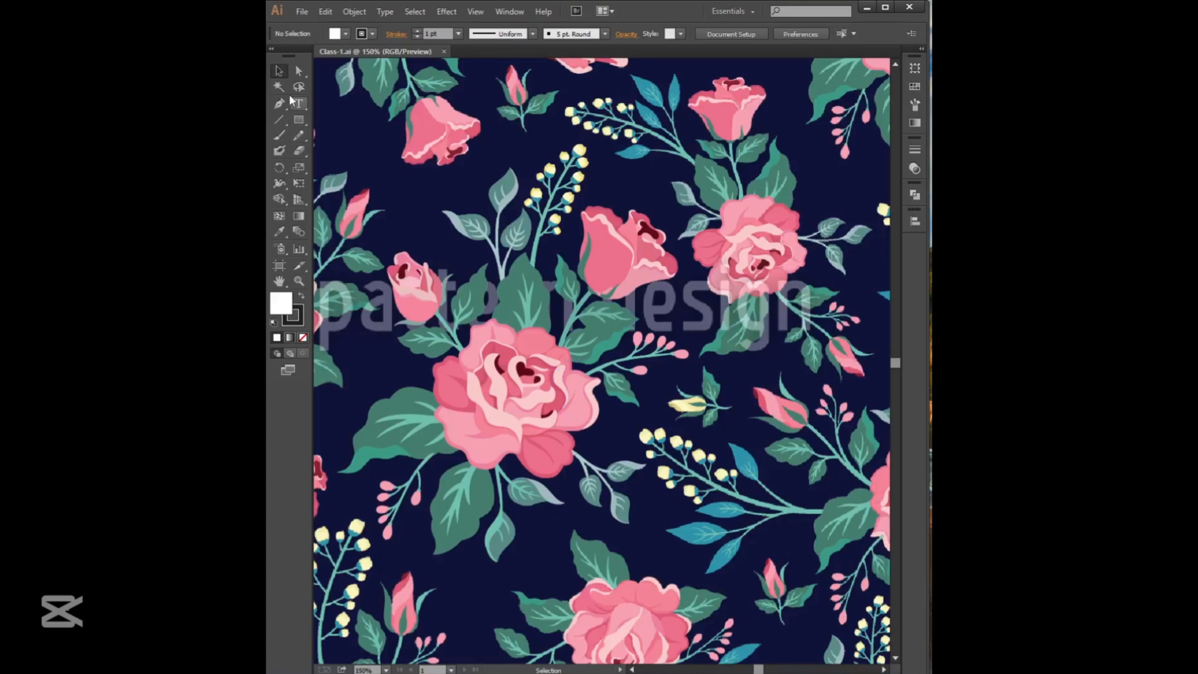
Select the entire large rose inside the central bouquet with the Group Selection Tool.
{"action": "left_click", "coordinate": [299, 71]}
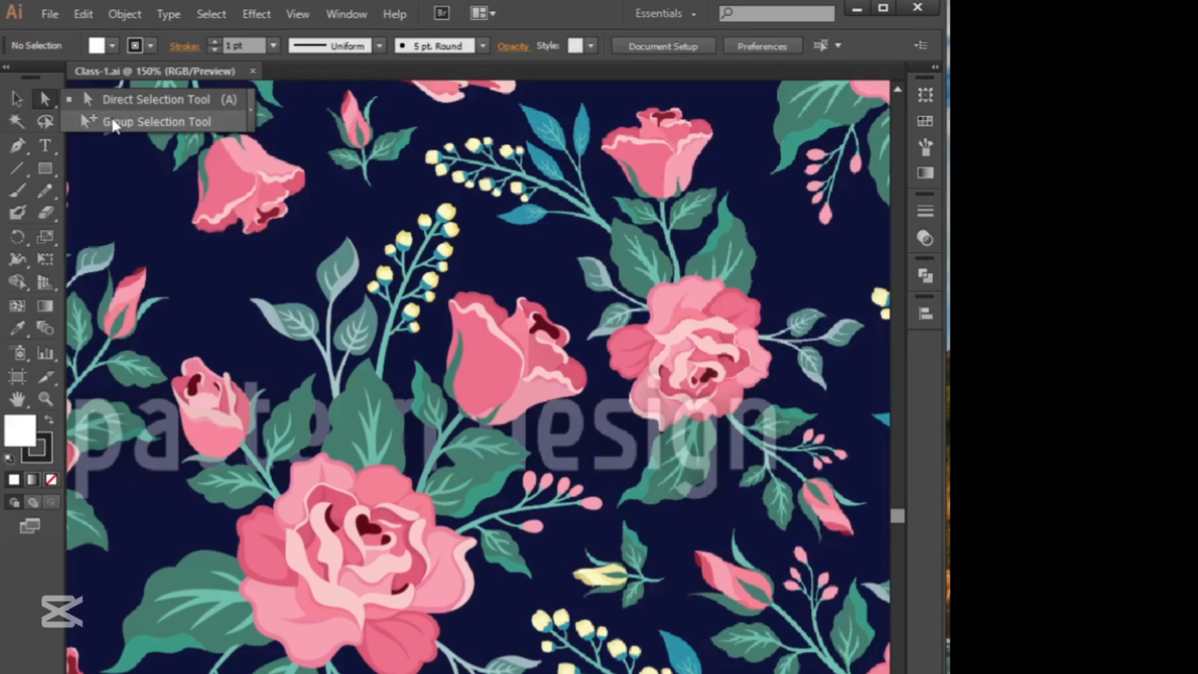
{"action": "left_click", "coordinate": [113, 124]}
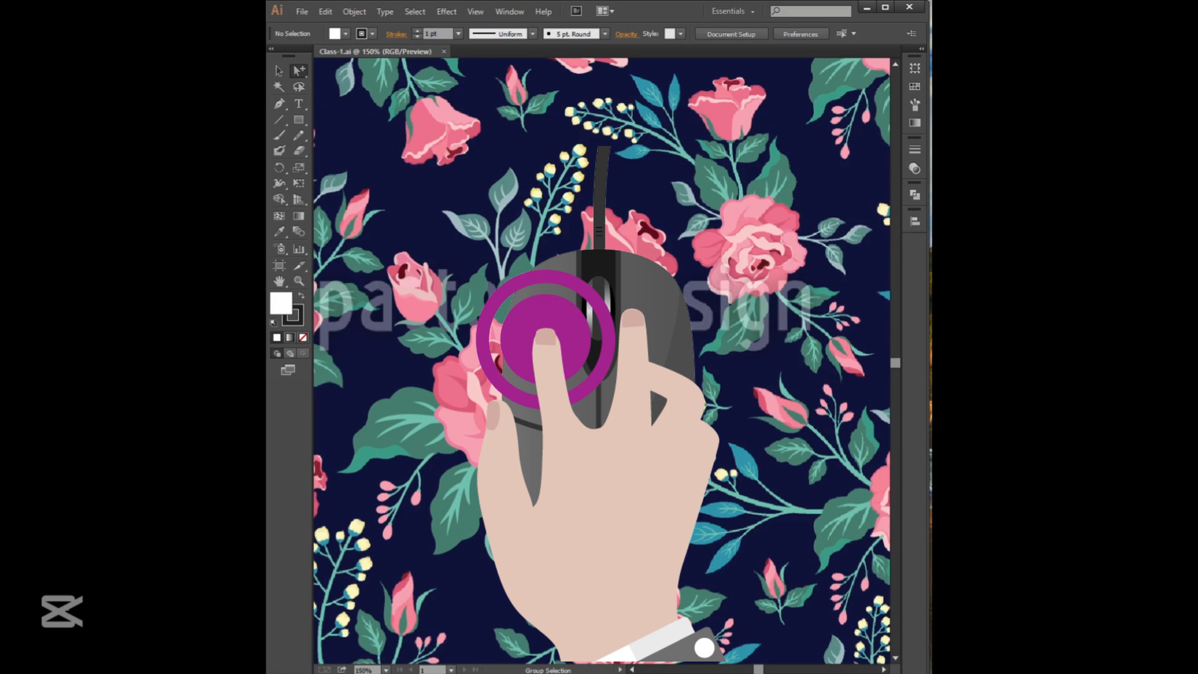
{"action": "left_click", "coordinate": [532, 348]}
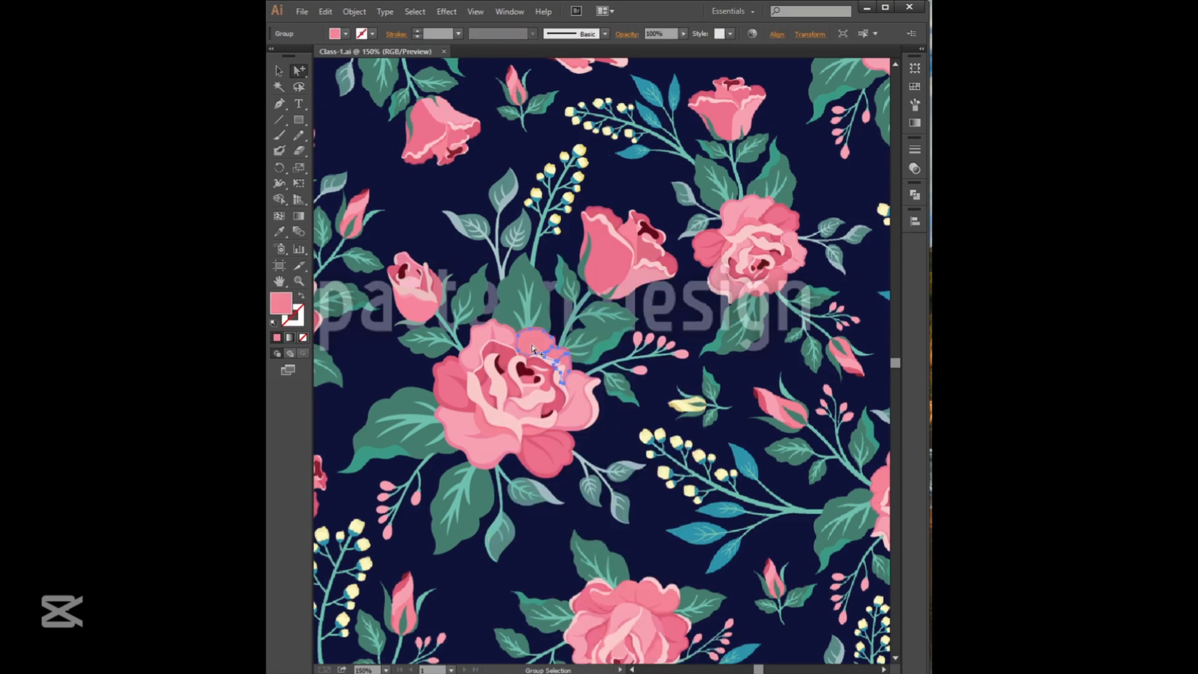
{"action": "left_click", "coordinate": [532, 348]}
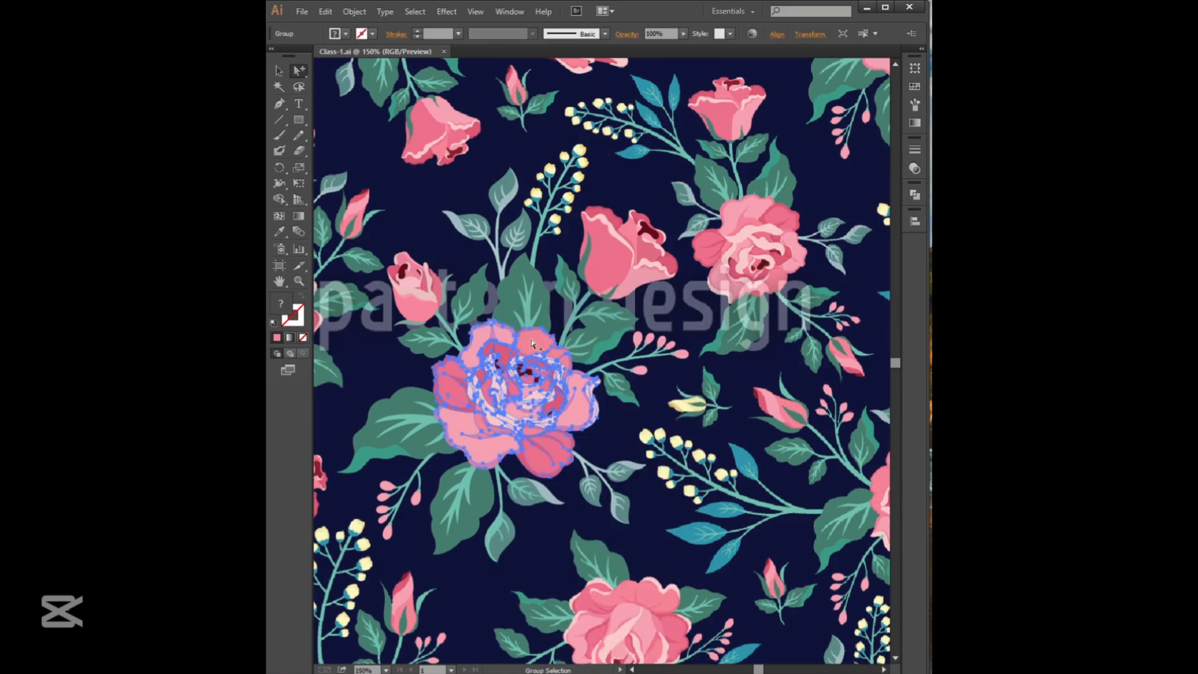
Try moving the selected large rose away from the rest of its bouquet.
{"action": "left_click_drag", "start_coordinate": [527, 357], "coordinate": [802, 401]}
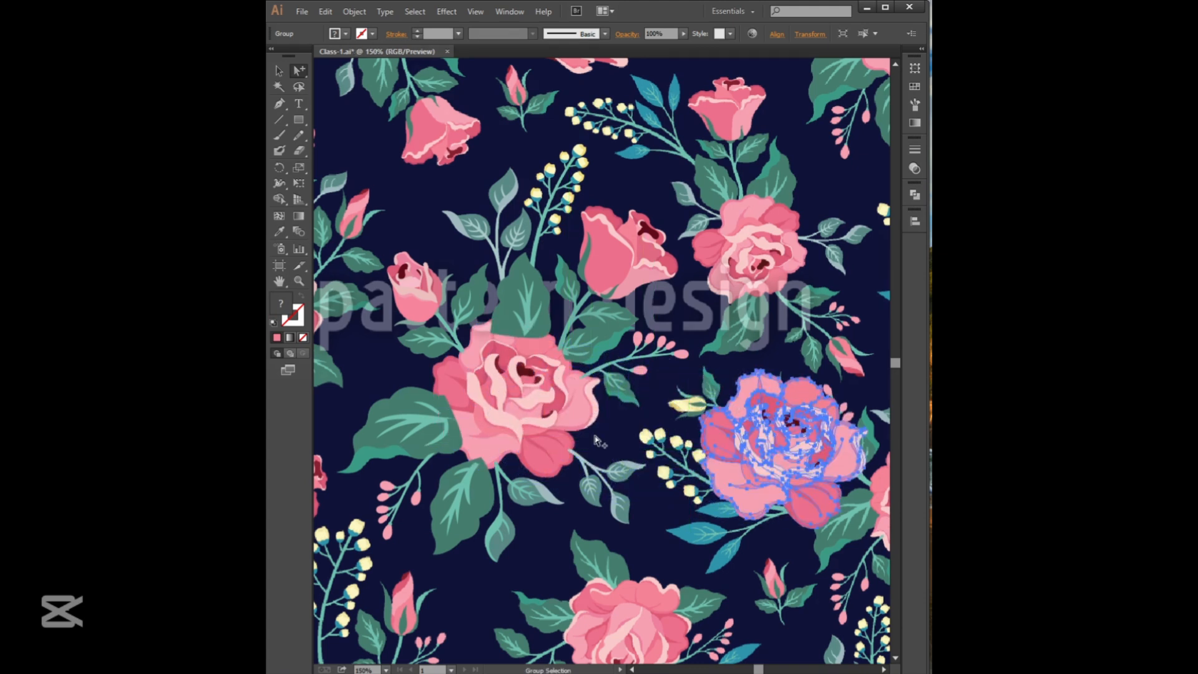
{"action": "key", "text": "ctrl+z"}
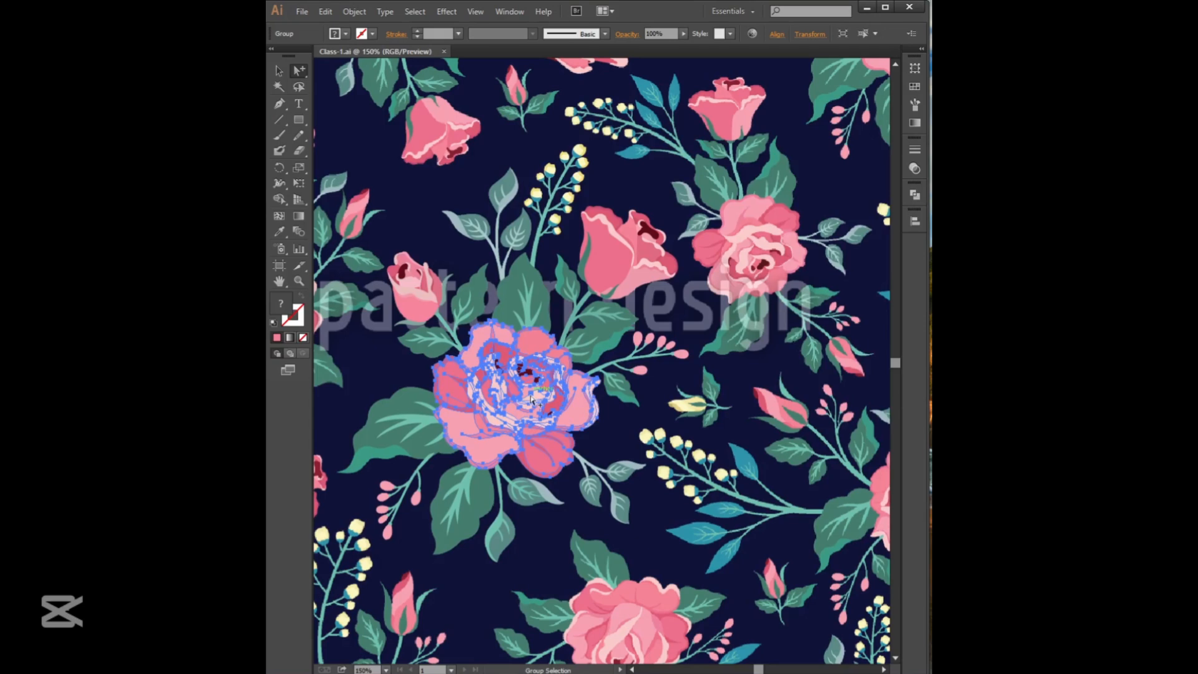
{"action": "key", "text": "ctrl"}
Copy the large rose and paste the duplicate over the smaller rose of the neighbouring bouquet.
{"action": "left_click", "coordinate": [326, 13]}
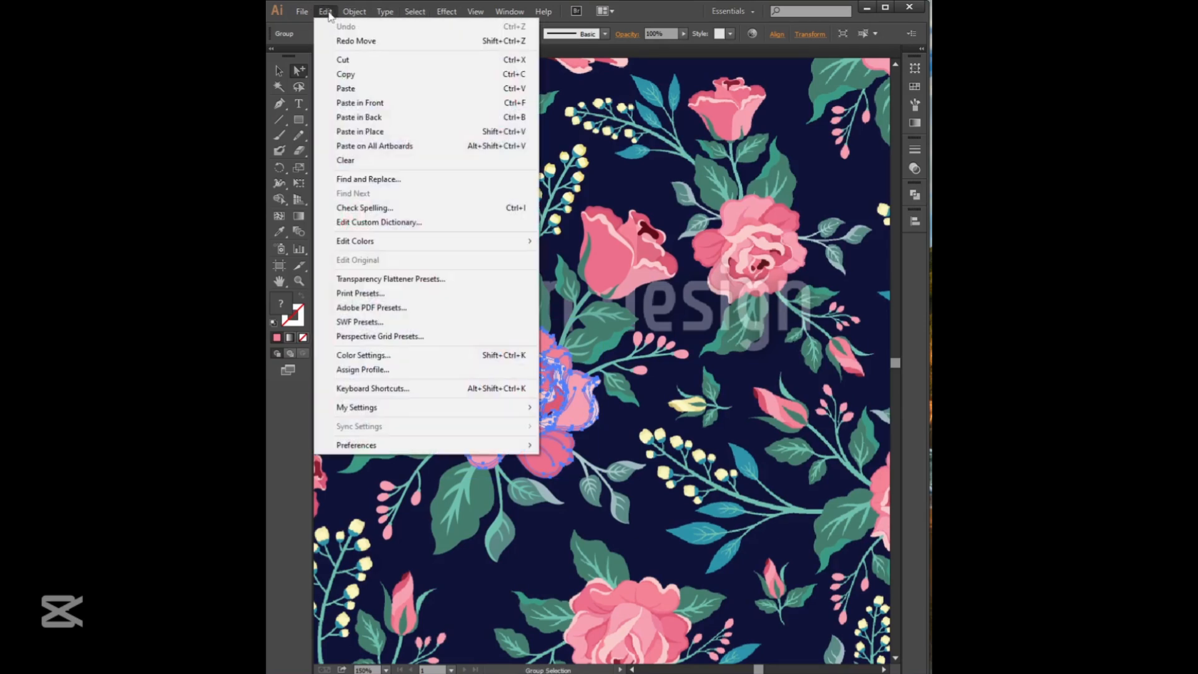
{"action": "left_click", "coordinate": [350, 74]}
{"action": "left_click", "coordinate": [744, 342]}
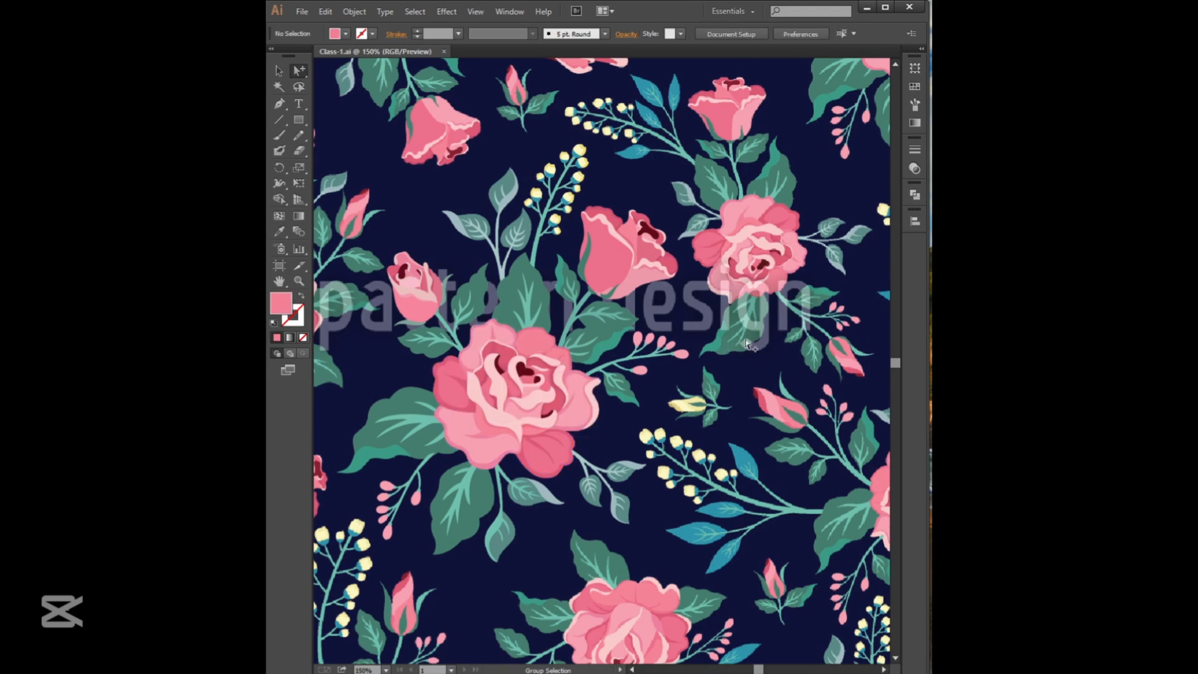
{"action": "left_click_drag", "start_coordinate": [756, 236], "coordinate": [685, 292]}
{"action": "left_click", "coordinate": [685, 291], "text": "ctrl"}
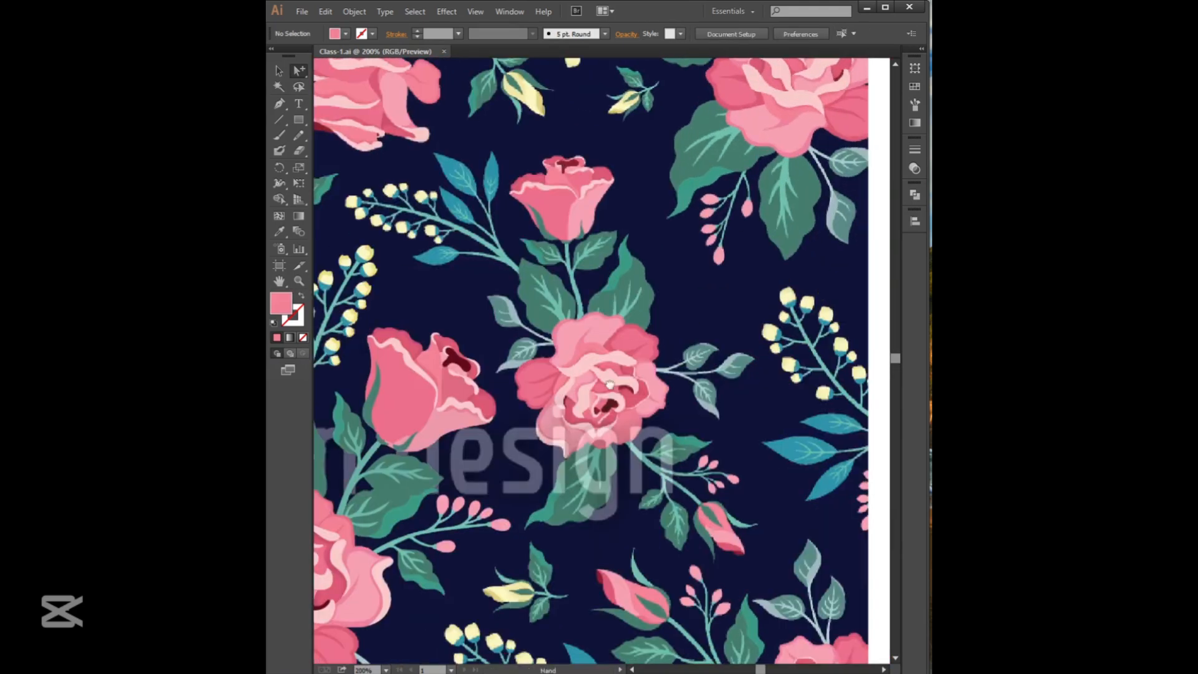
{"action": "left_click_drag", "start_coordinate": [610, 385], "coordinate": [645, 366]}
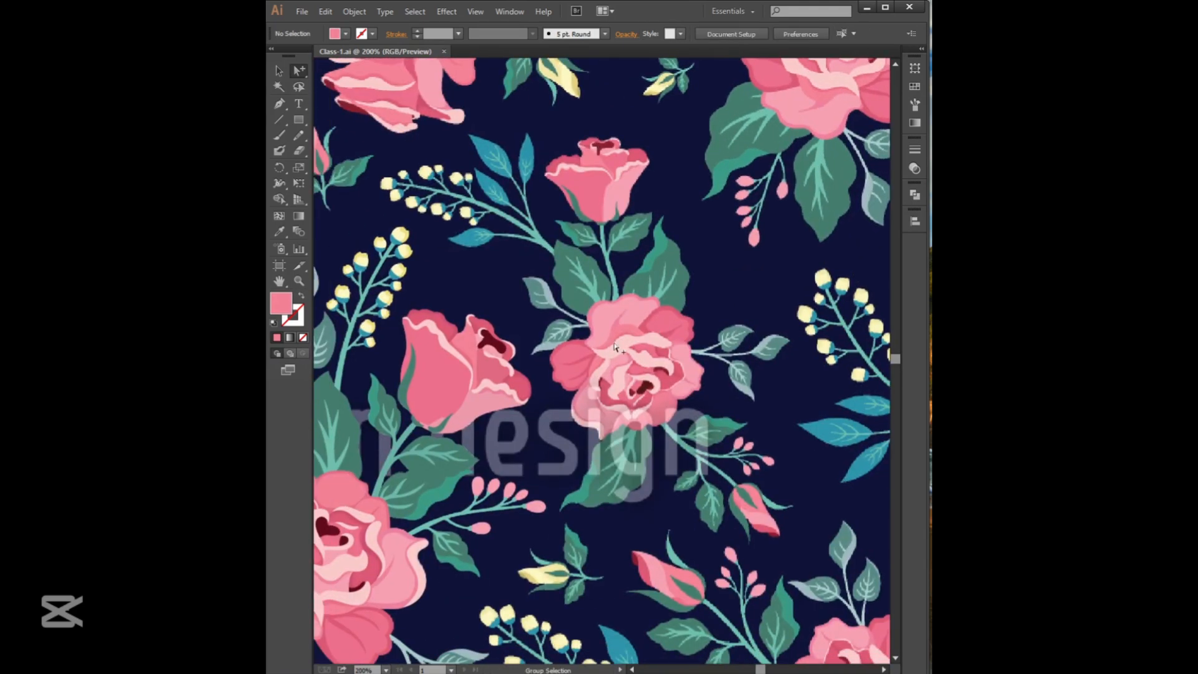
{"action": "left_click", "coordinate": [325, 11]}
{"action": "left_click", "coordinate": [345, 89]}
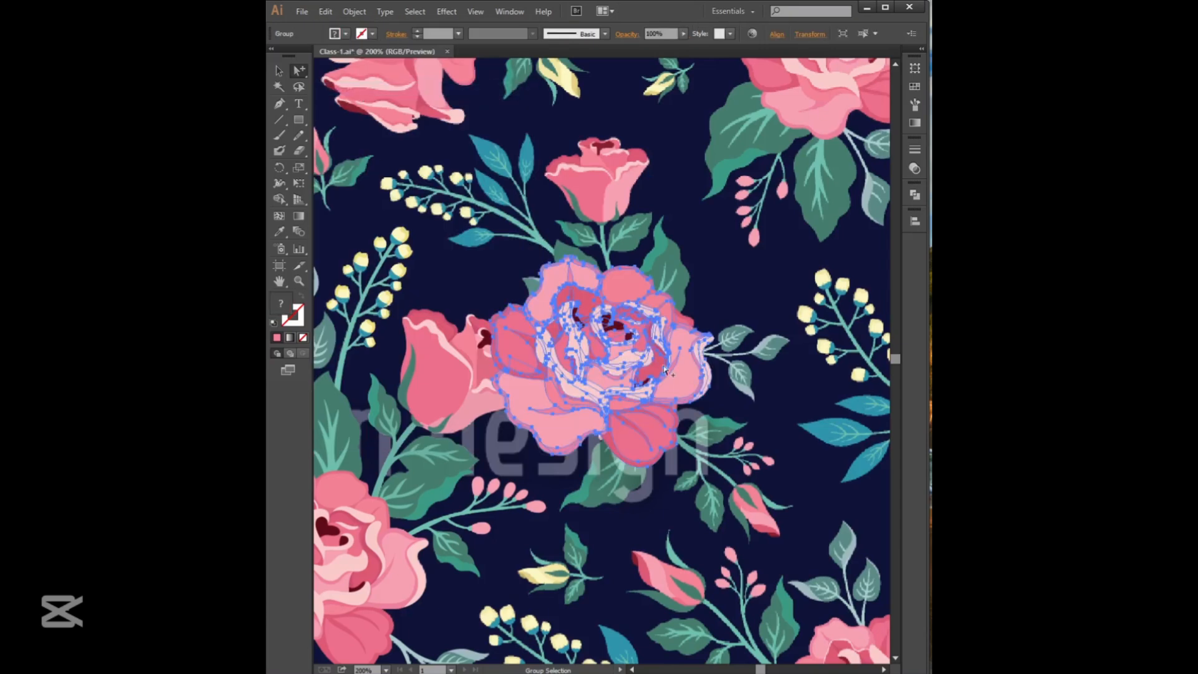
{"action": "left_click", "coordinate": [748, 267]}
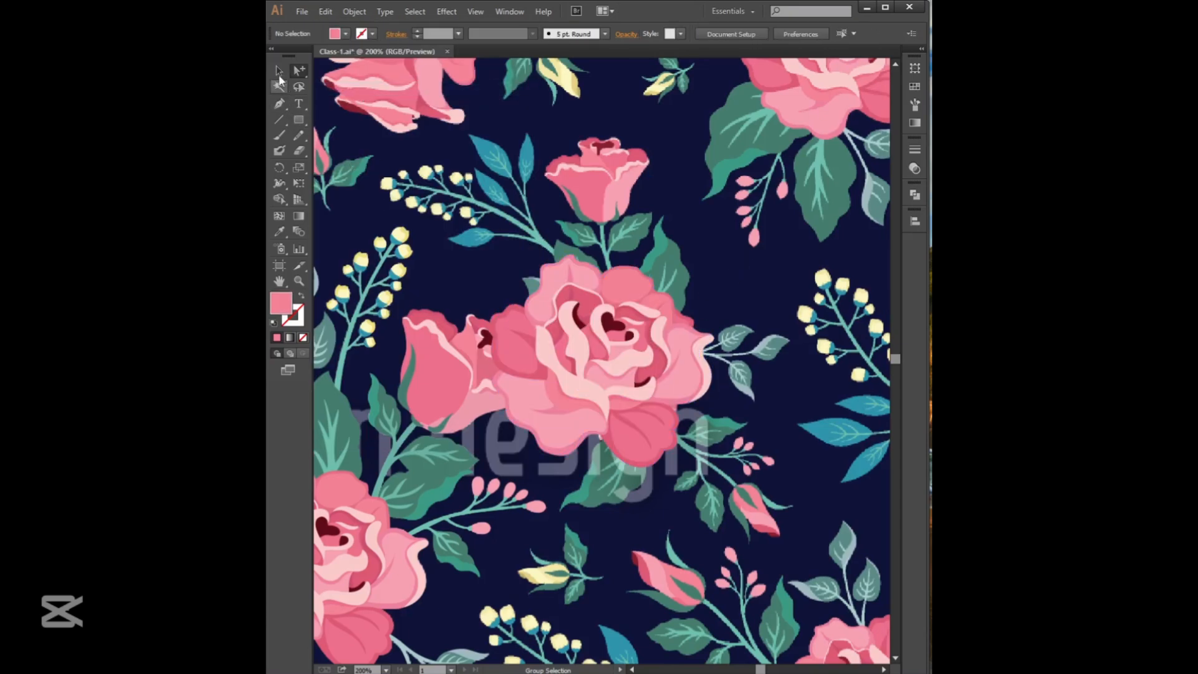
Shift the pasted rose sideways off the smaller rose's centre and scale it down proportionally to a similar size.
{"action": "left_click", "coordinate": [279, 72]}
{"action": "left_click", "coordinate": [562, 285]}
{"action": "left_click_drag", "start_coordinate": [562, 285], "coordinate": [645, 310]}
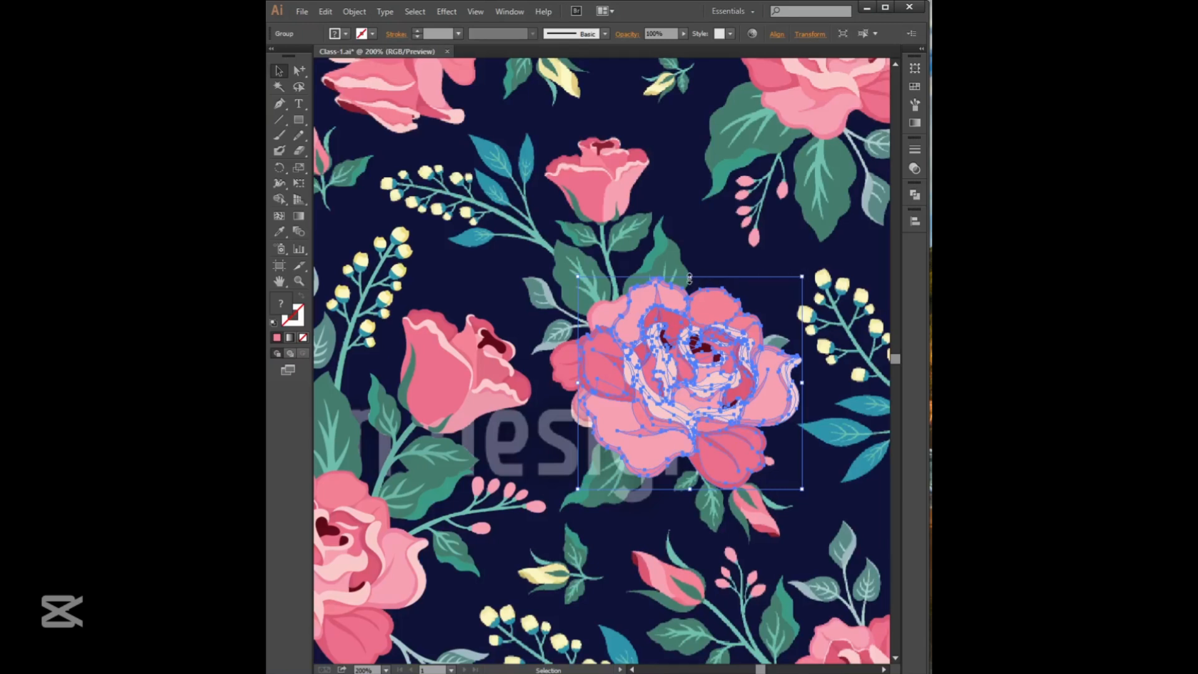
{"action": "key", "text": "shift"}
{"action": "left_click_drag", "start_coordinate": [689, 278], "coordinate": [693, 311]}
{"action": "left_click", "coordinate": [708, 237]}
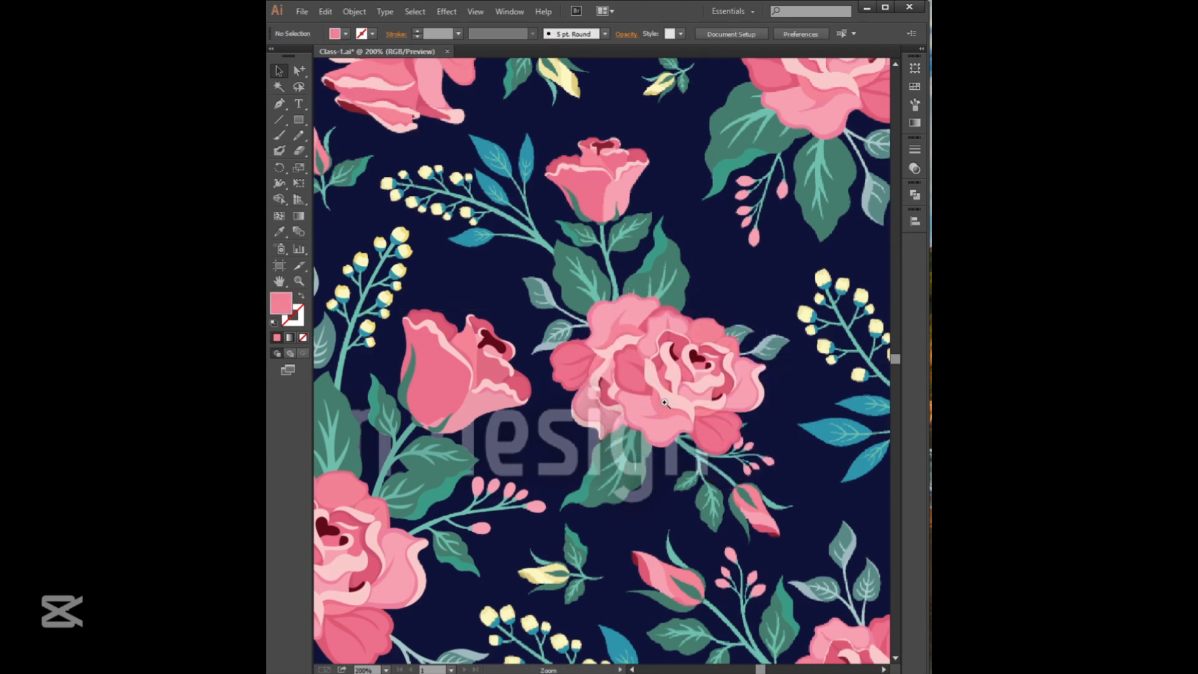
Move the scaled rose clear above the original rose and flip it vertically and horizontally with Free Transform.
{"action": "left_click", "coordinate": [665, 401], "text": "ctrl"}
{"action": "left_click_drag", "start_coordinate": [653, 385], "coordinate": [688, 392]}
{"action": "left_click_drag", "start_coordinate": [642, 349], "coordinate": [697, 199]}
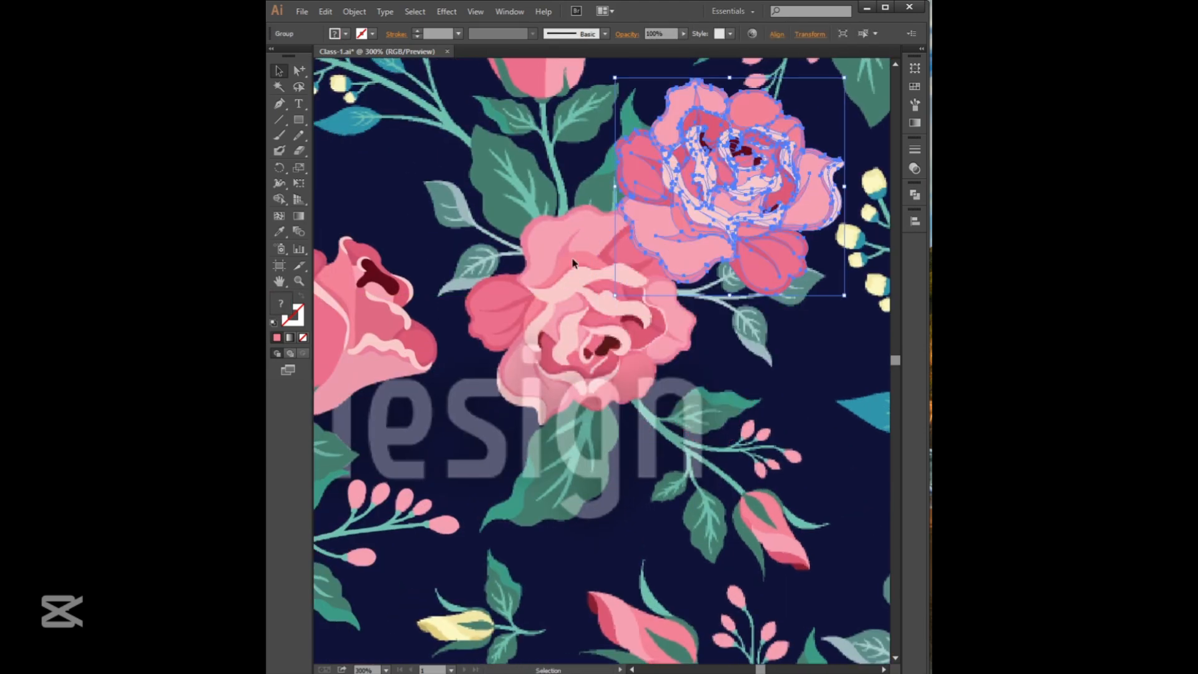
{"action": "left_click_drag", "start_coordinate": [626, 291], "coordinate": [645, 345]}
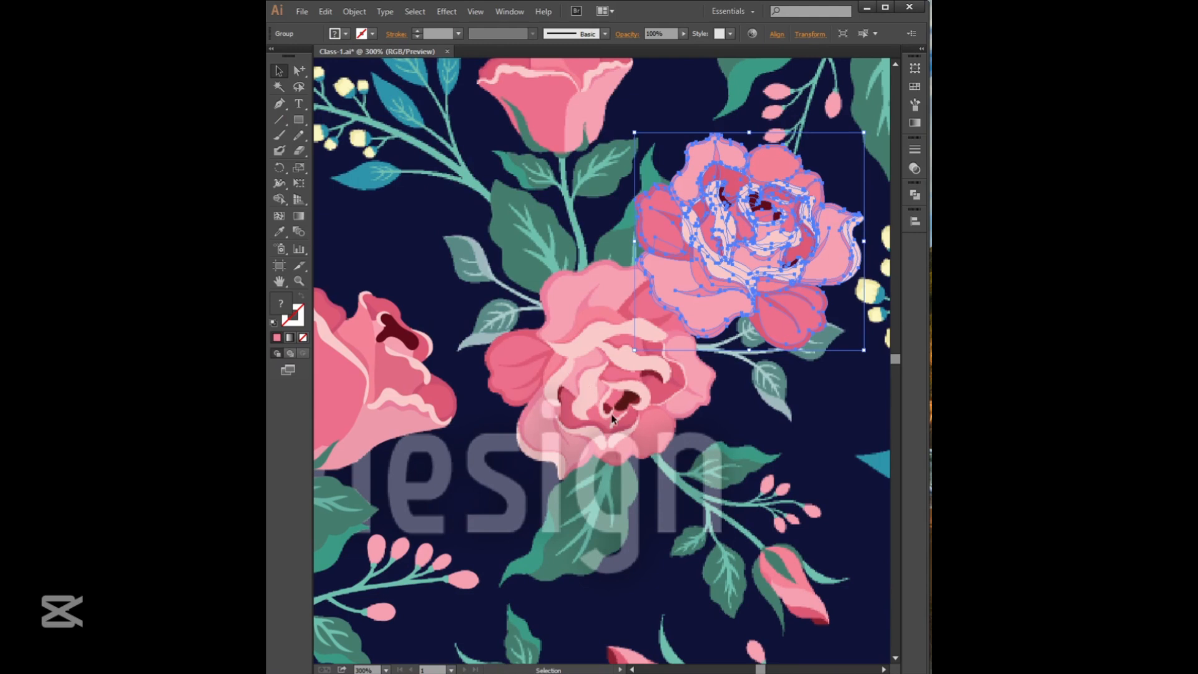
{"action": "left_click_drag", "start_coordinate": [782, 214], "coordinate": [733, 232]}
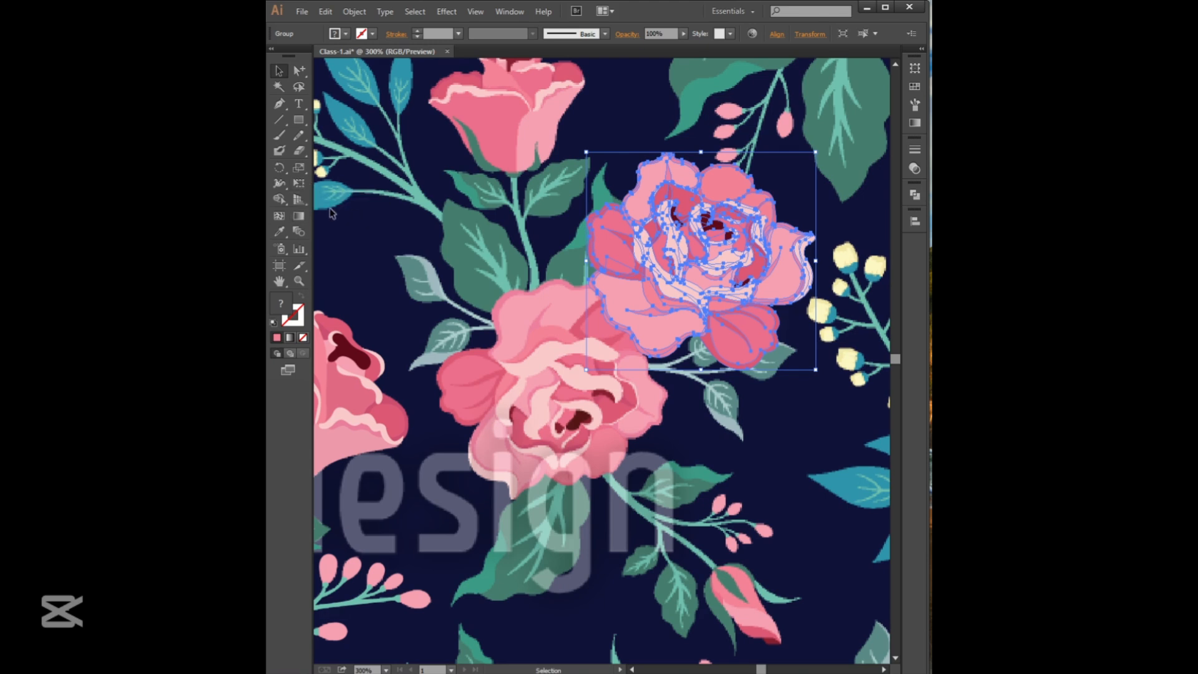
{"action": "left_click", "coordinate": [302, 182]}
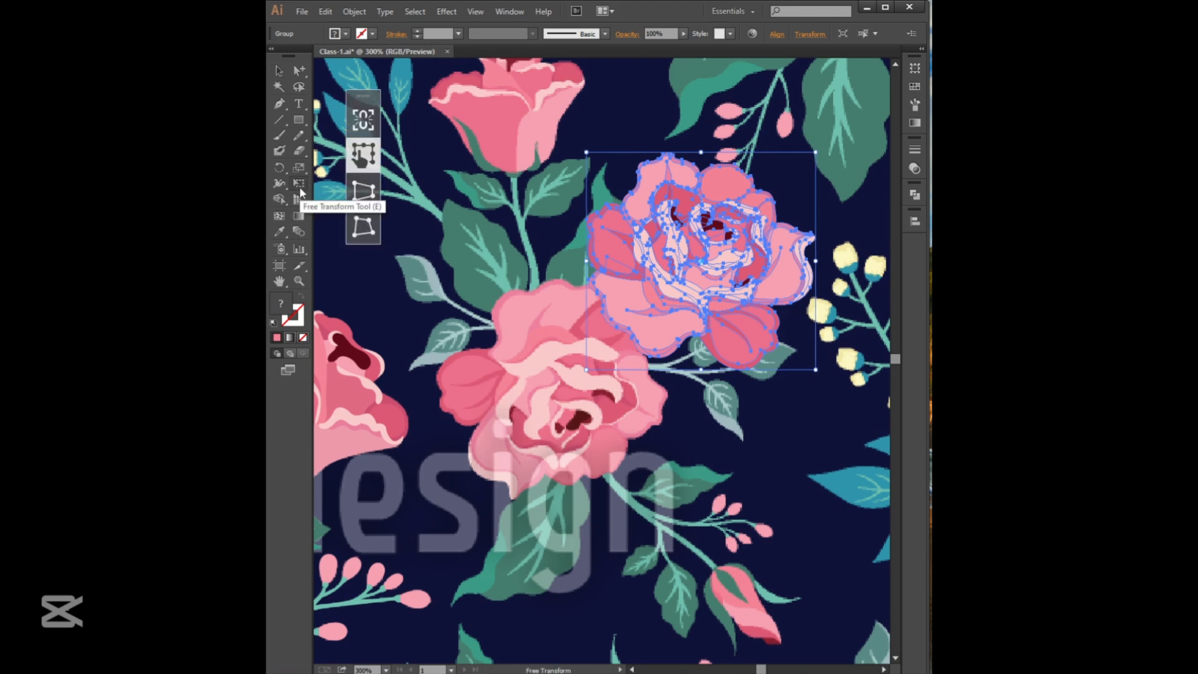
{"action": "left_click_drag", "start_coordinate": [706, 117], "coordinate": [709, 375]}
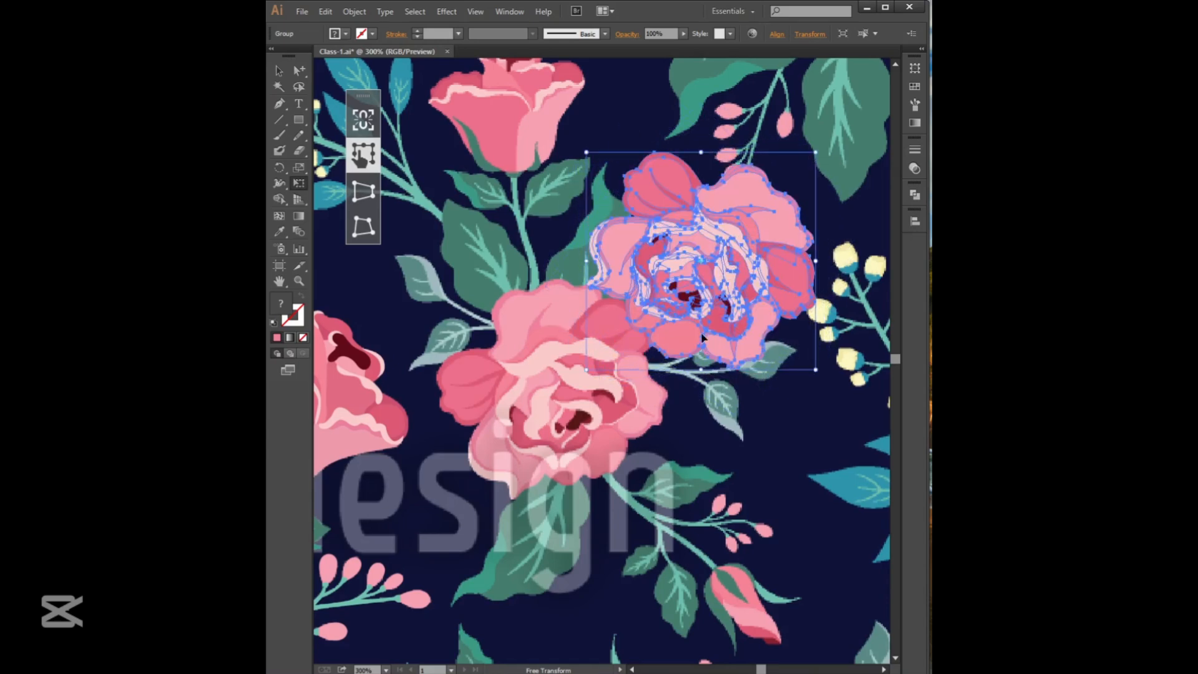
Place the flipped rose over the original rose and rotate it until its petals line up with those underneath.
{"action": "left_click_drag", "start_coordinate": [698, 215], "coordinate": [585, 351]}
{"action": "left_click_drag", "start_coordinate": [564, 394], "coordinate": [566, 361]}
{"action": "key", "text": "ctrl+plus"}
{"action": "left_click_drag", "start_coordinate": [595, 321], "coordinate": [692, 289]}
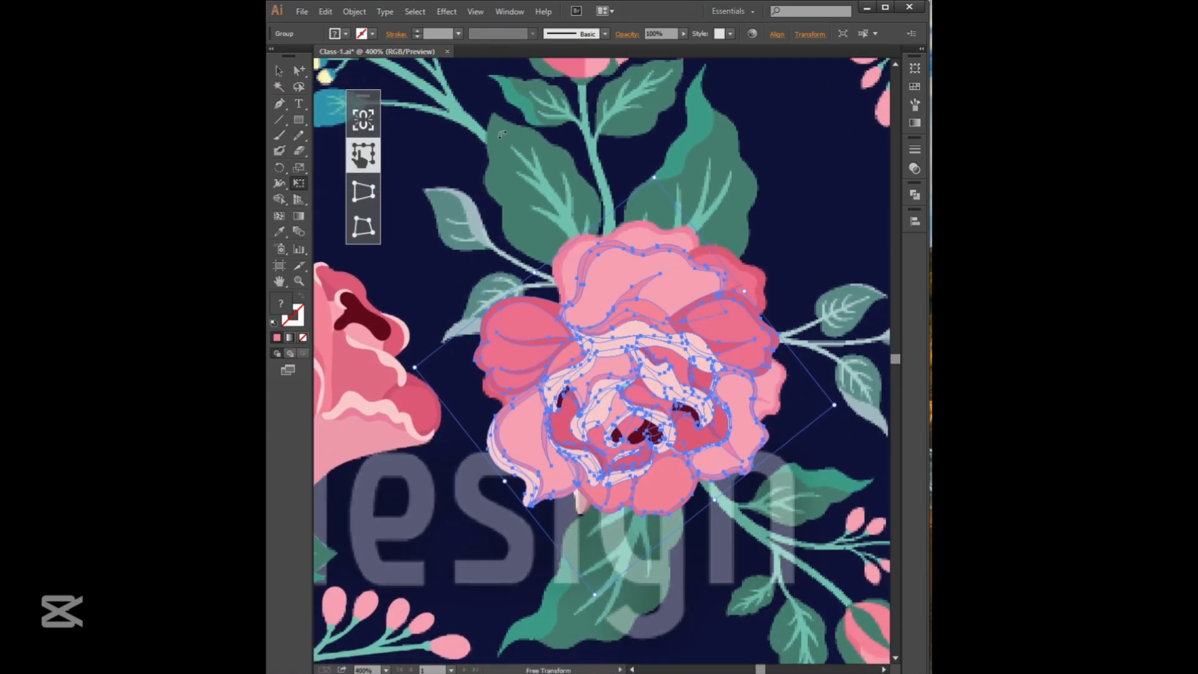
{"action": "left_click_drag", "start_coordinate": [763, 262], "coordinate": [715, 199]}
{"action": "left_click_drag", "start_coordinate": [635, 318], "coordinate": [594, 321]}
{"action": "left_click_drag", "start_coordinate": [680, 441], "coordinate": [665, 388]}
{"action": "key", "text": "v"}
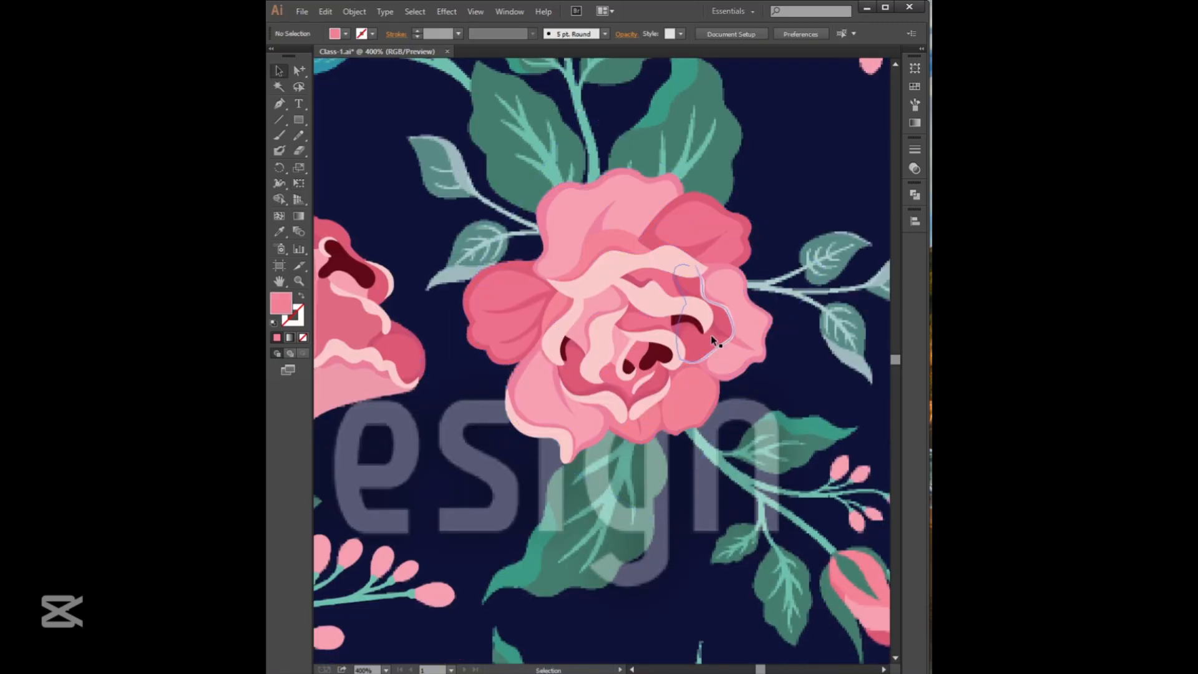
{"action": "left_click", "coordinate": [381, 164]}
Fine-tune the placed rose's size slightly so that its outline fits the original rose, and deselect it.
{"action": "left_click_drag", "start_coordinate": [532, 194], "coordinate": [742, 399]}
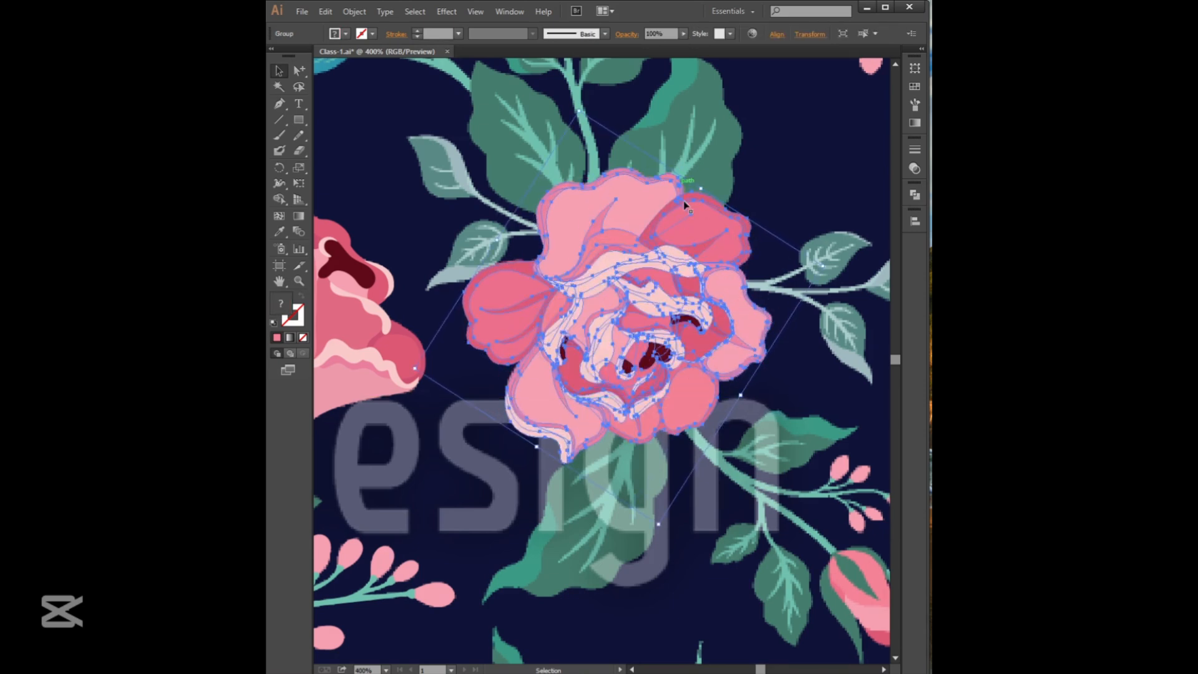
{"action": "mouse_move", "coordinate": [700, 190]}
{"action": "left_mouse_down"}
{"action": "mouse_move", "coordinate": [685, 212]}
{"action": "mouse_move", "coordinate": [704, 193]}
{"action": "left_mouse_up"}
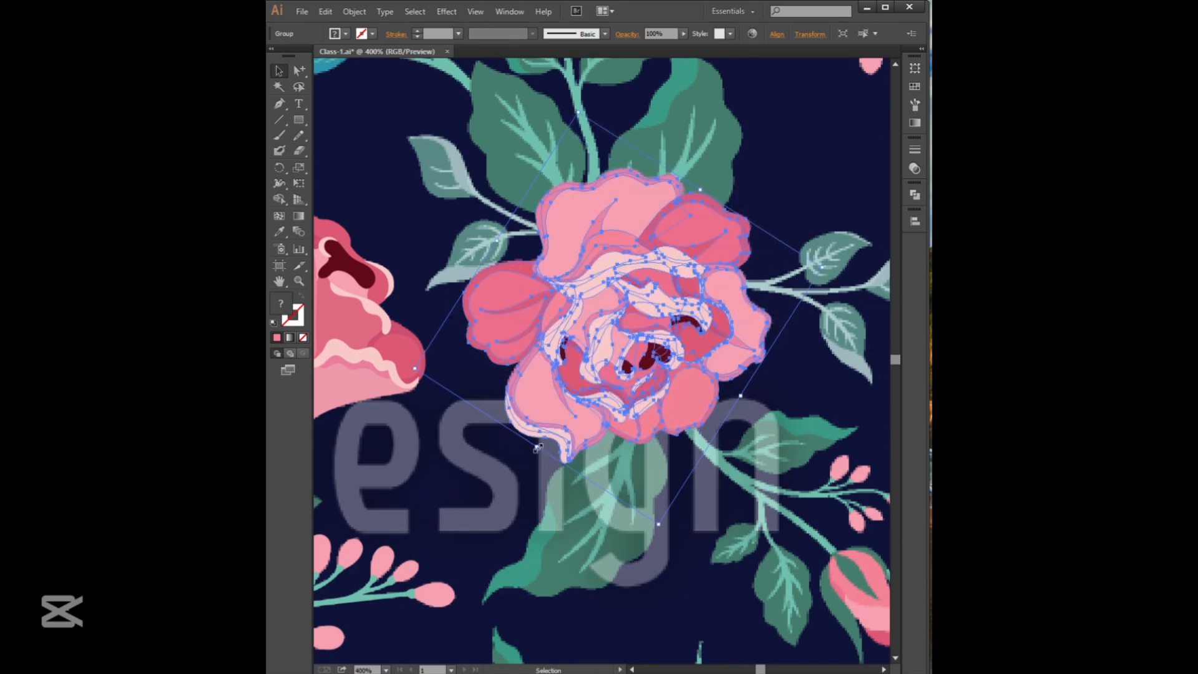
{"action": "mouse_move", "coordinate": [538, 447]}
{"action": "left_mouse_down"}
{"action": "mouse_move", "coordinate": [547, 430]}
{"action": "mouse_move", "coordinate": [565, 440]}
{"action": "mouse_move", "coordinate": [535, 447]}
{"action": "left_mouse_up"}
{"action": "left_click", "coordinate": [760, 133]}
{"action": "left_click", "coordinate": [698, 302], "text": "ctrl+alt"}
{"action": "left_click", "coordinate": [698, 303], "text": "ctrl+alt"}
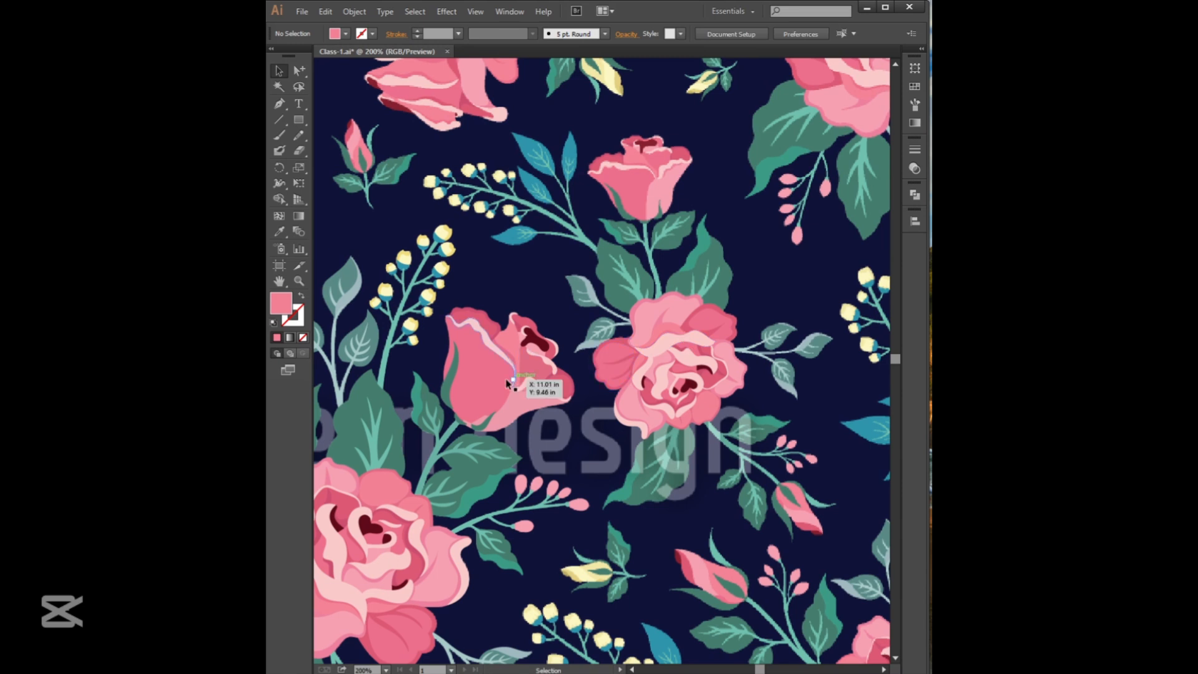
Select the rosebud with its stem and small leaves above the fitted rose, and reset its bounding box.
{"action": "left_click", "coordinate": [684, 166]}
{"action": "key", "text": "ctrl+plus"}
{"action": "key", "text": "ctrl+plus"}
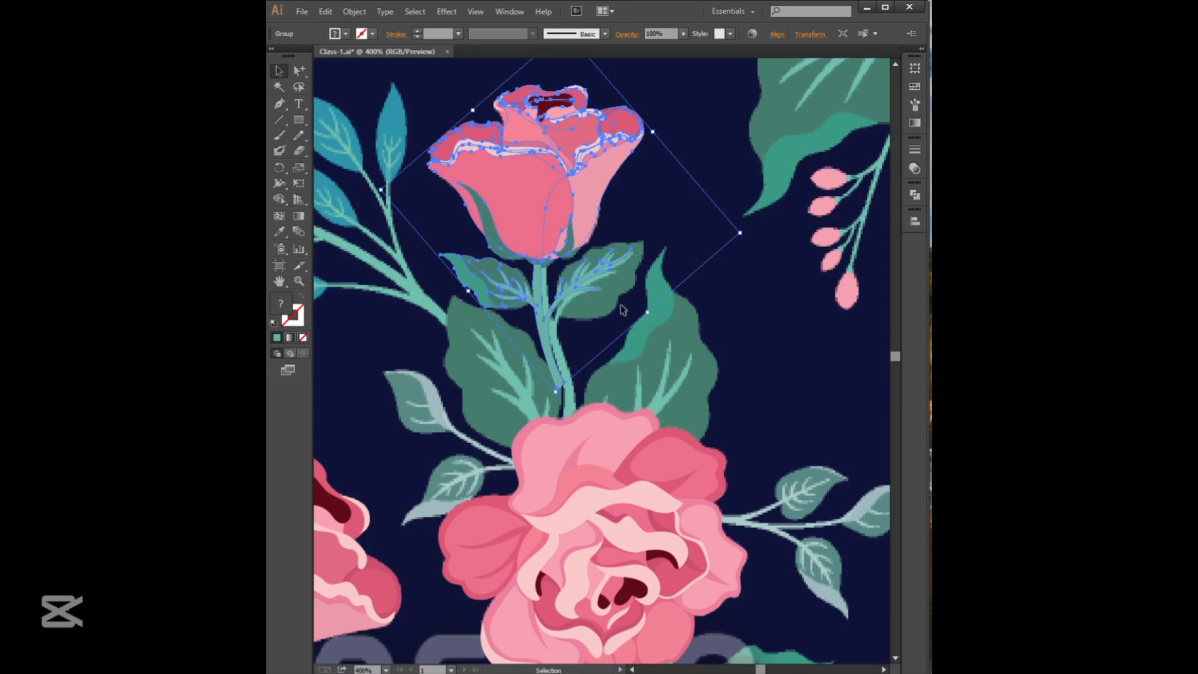
{"action": "left_click_drag", "start_coordinate": [561, 201], "coordinate": [574, 278]}
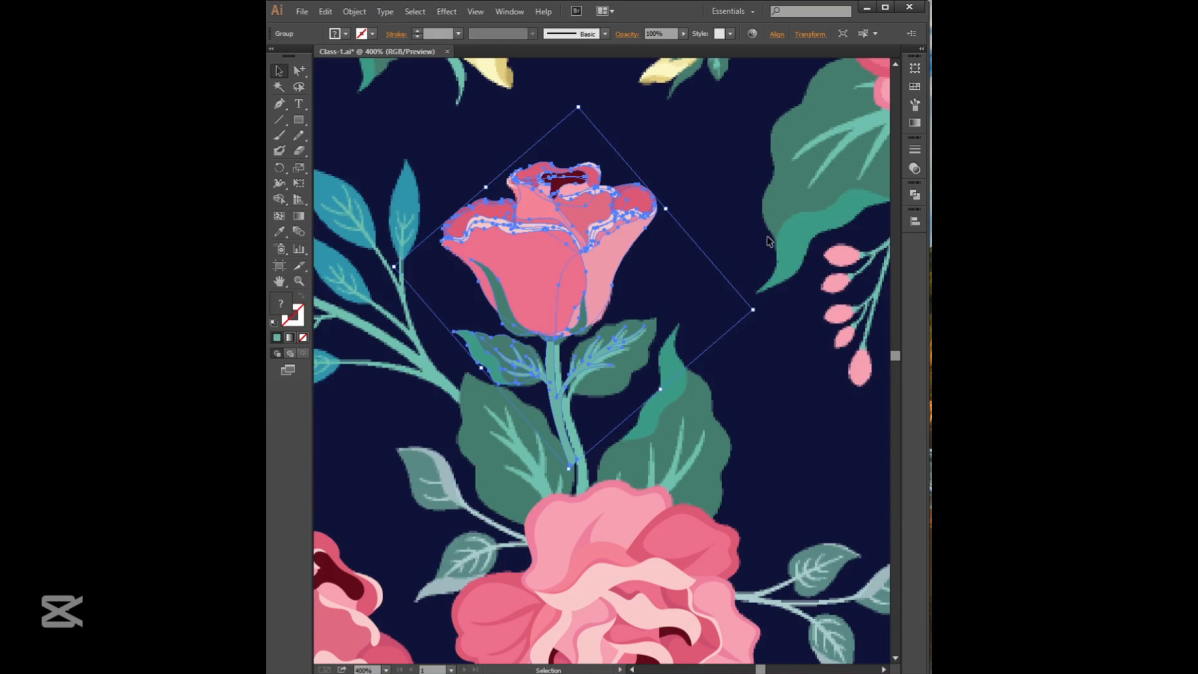
{"action": "left_click_drag", "start_coordinate": [468, 127], "coordinate": [630, 327]}
{"action": "right_click", "coordinate": [448, 161]}
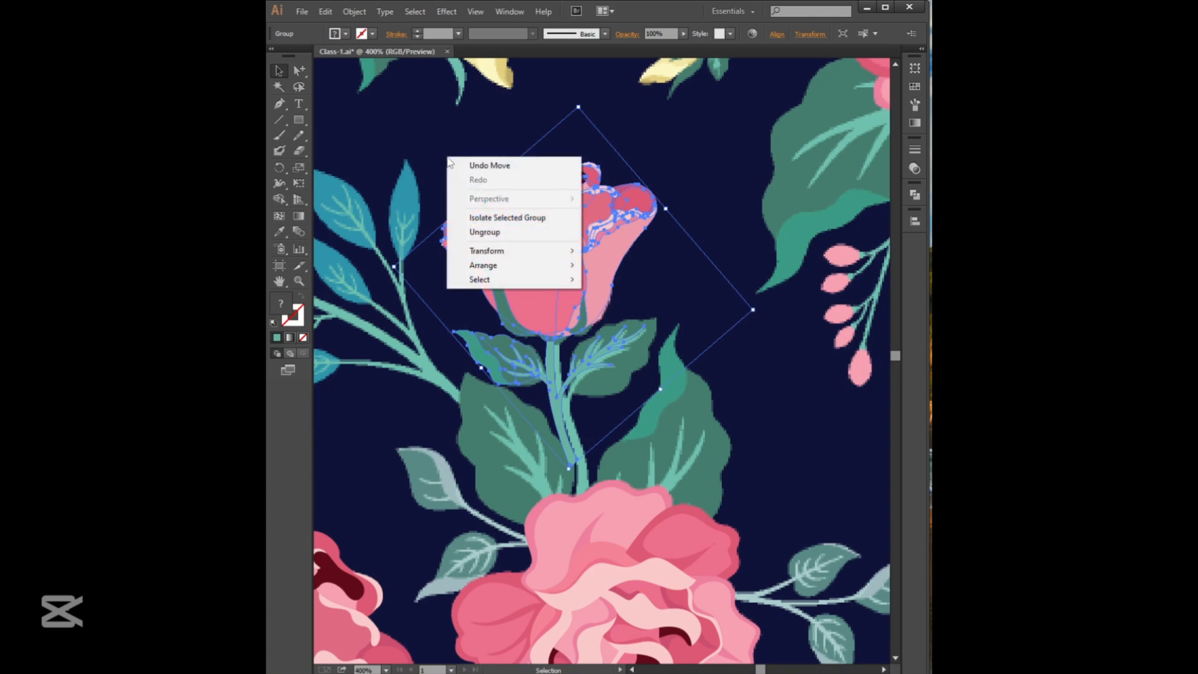
{"action": "mouse_move", "coordinate": [493, 254]}
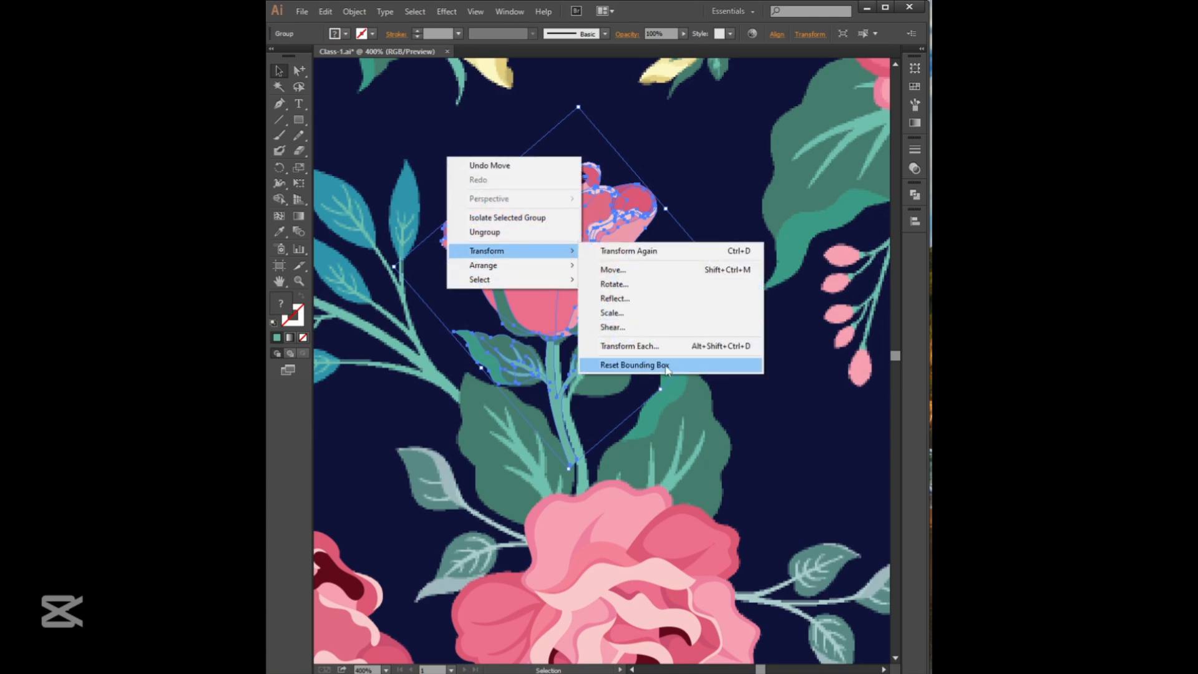
{"action": "left_click", "coordinate": [718, 371]}
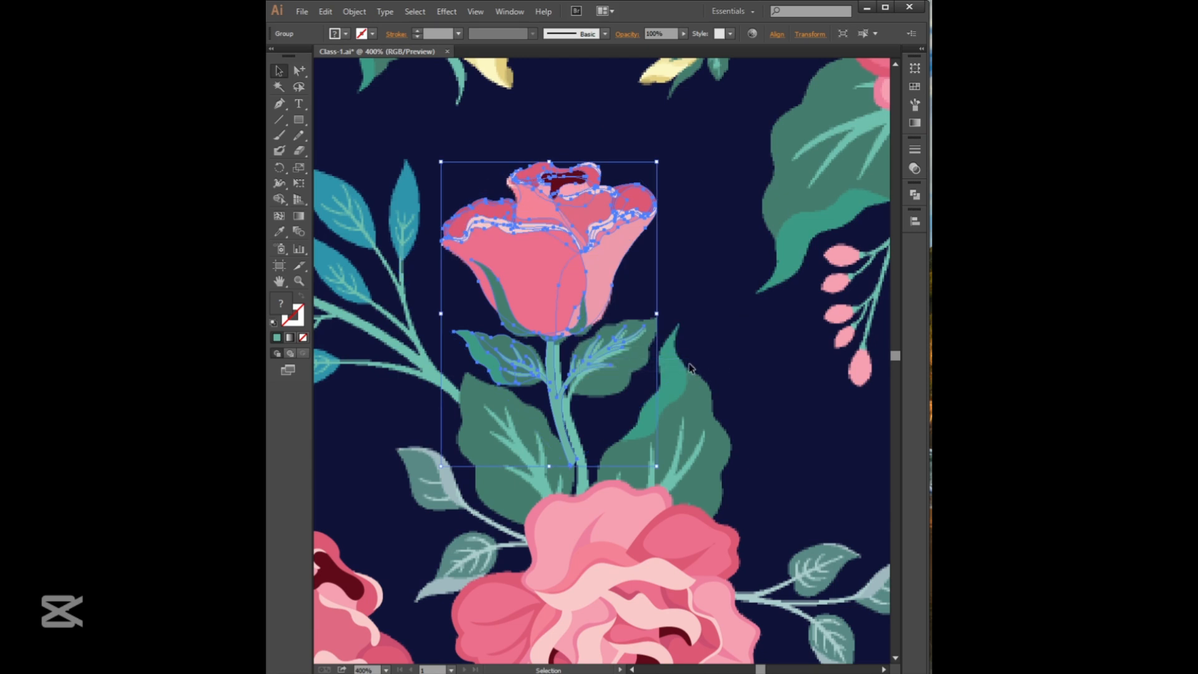
Undo the last change to the rosebud and clear its selection.
{"action": "key", "text": "ctrl+z"}
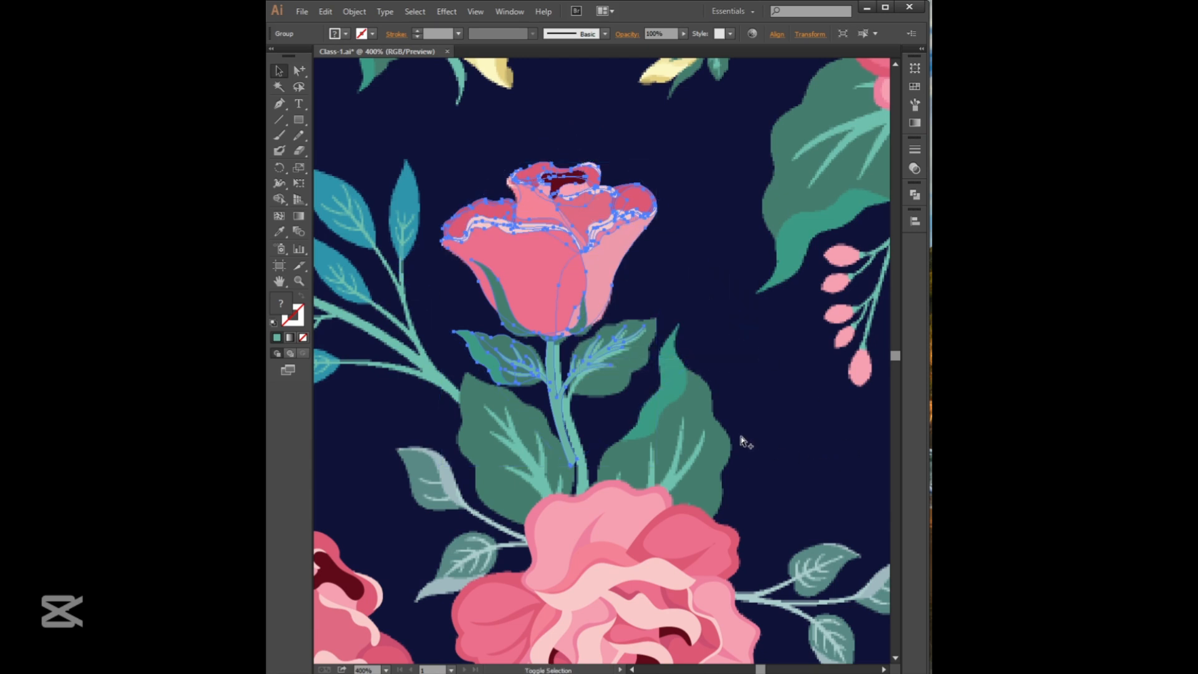
{"action": "key", "text": "ctrl+alt+b"}
{"action": "key", "text": "v"}
{"action": "left_click", "coordinate": [689, 180]}
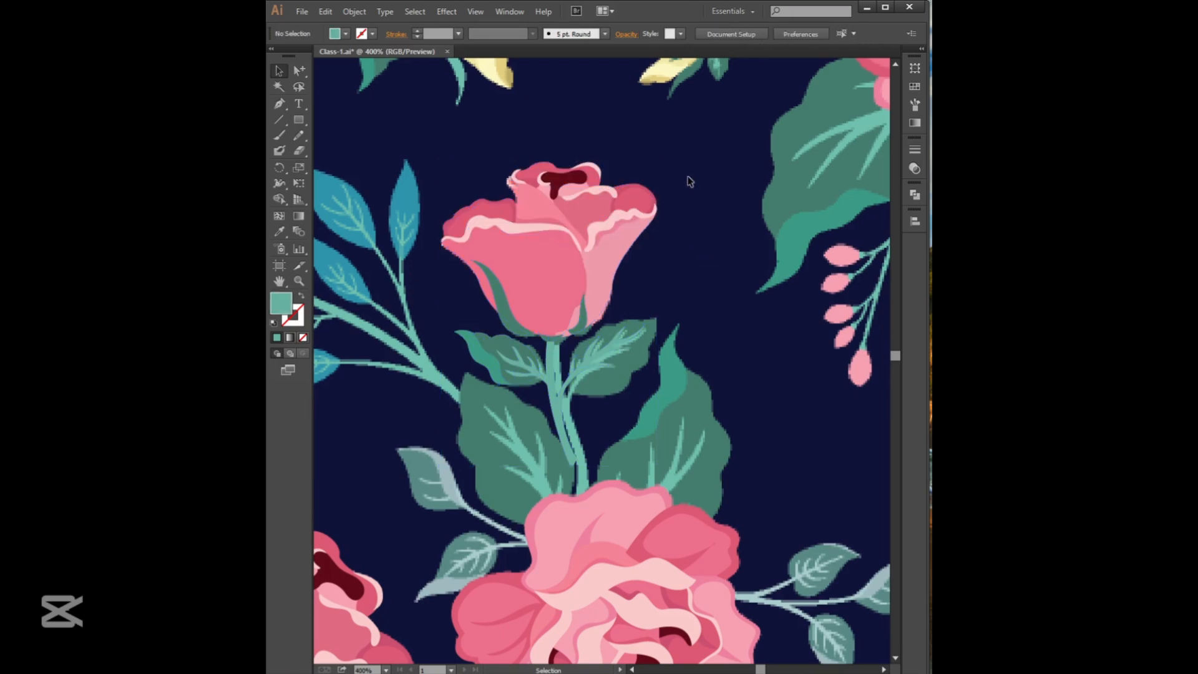
Select the rosebud with its stem and try stretching it wider and taller, undoing each resize.
{"action": "left_click_drag", "start_coordinate": [625, 218], "coordinate": [605, 234]}
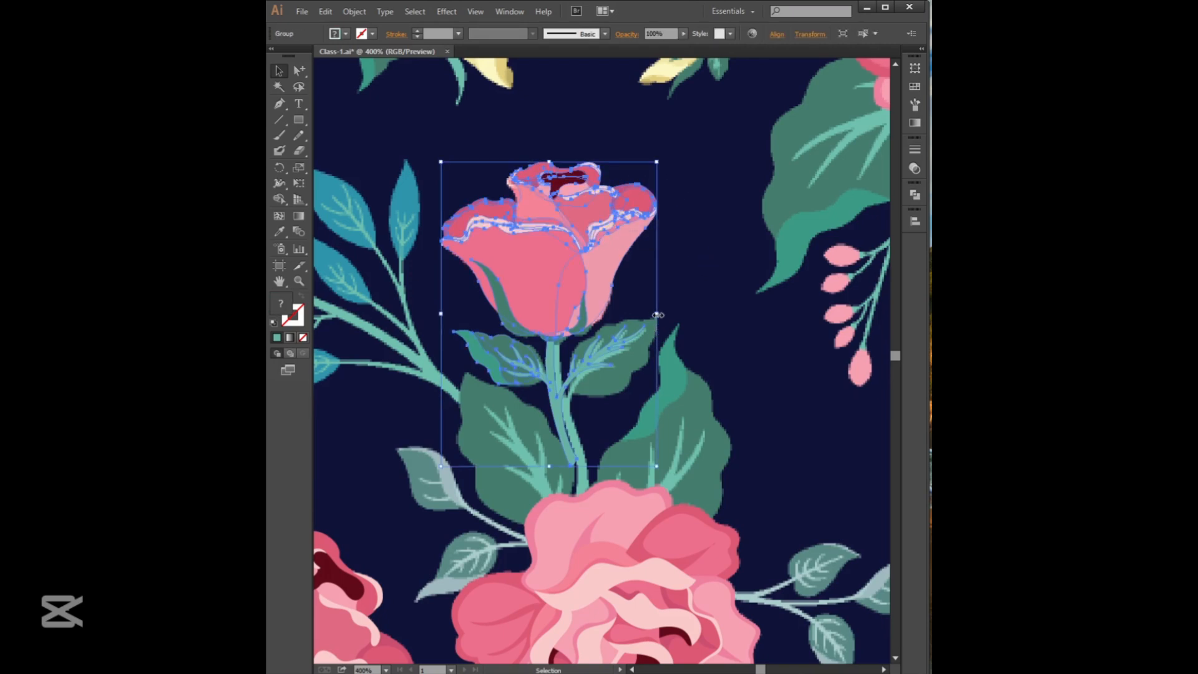
{"action": "left_click_drag", "start_coordinate": [656, 315], "coordinate": [686, 317]}
{"action": "key", "text": "ctrl+z"}
{"action": "left_click_drag", "start_coordinate": [548, 469], "coordinate": [550, 479]}
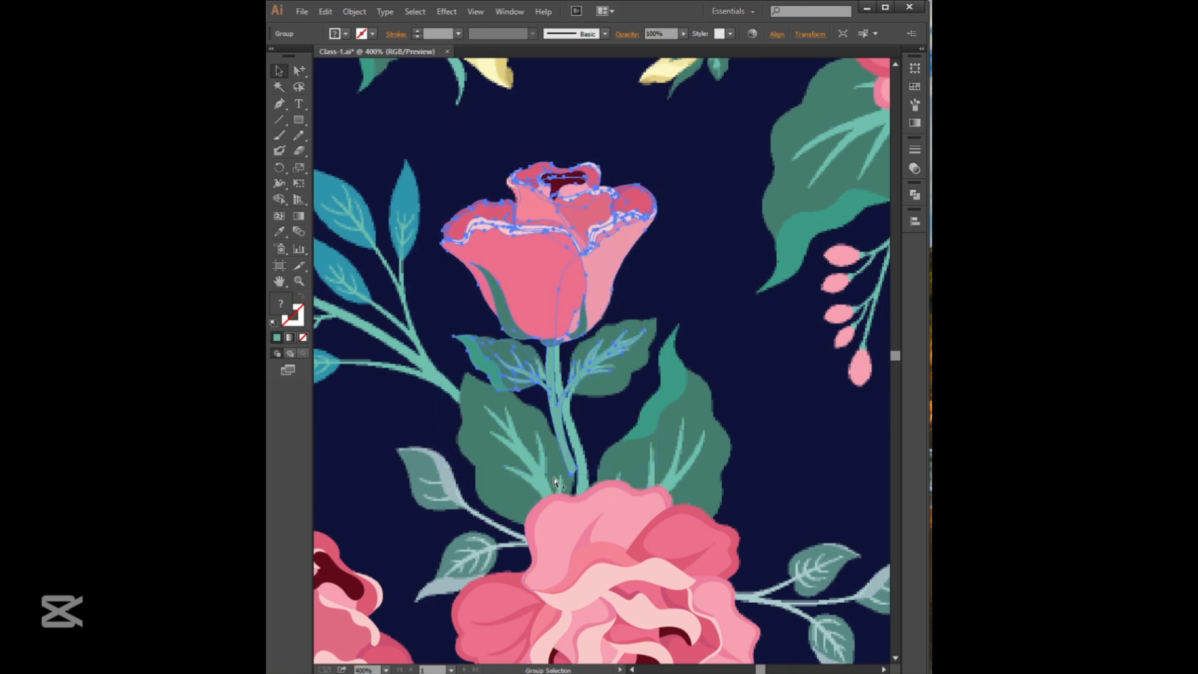
{"action": "key", "text": "ctrl+z"}
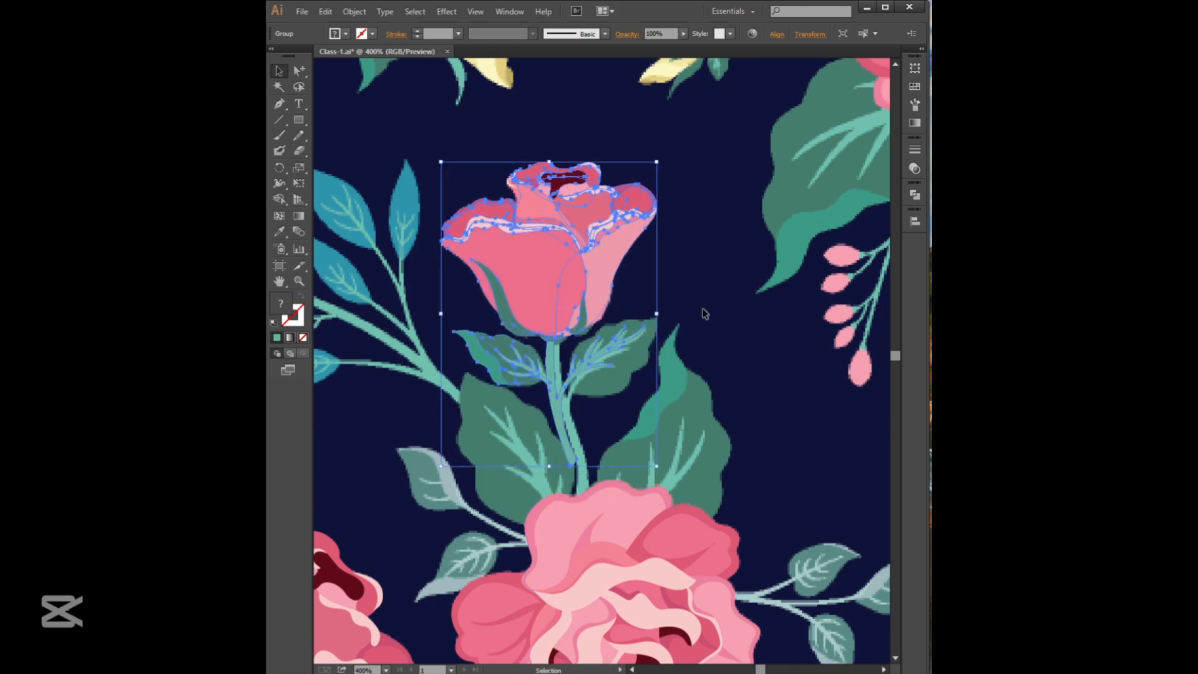
Rotate the rosebud about 2.86° counterclockwise with Free Transform and nudge it so its petals and stem match the original.
{"action": "key", "text": "e"}
{"action": "left_click_drag", "start_coordinate": [728, 289], "coordinate": [730, 281]}
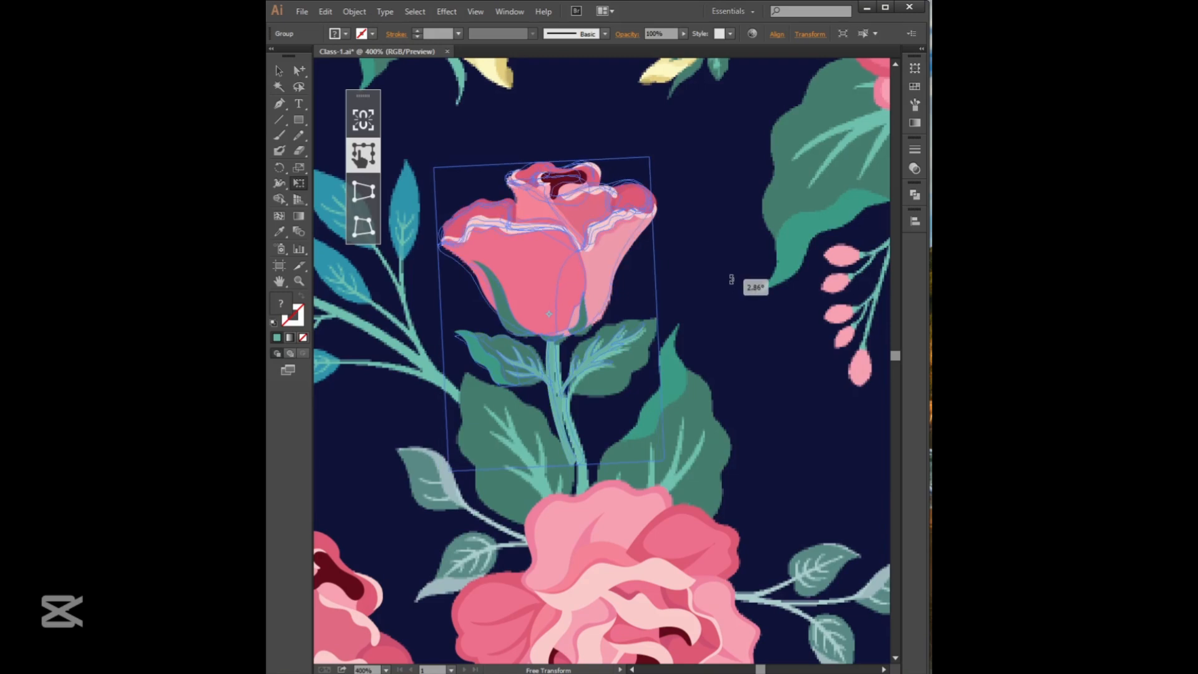
{"action": "left_click_drag", "start_coordinate": [565, 305], "coordinate": [569, 308]}
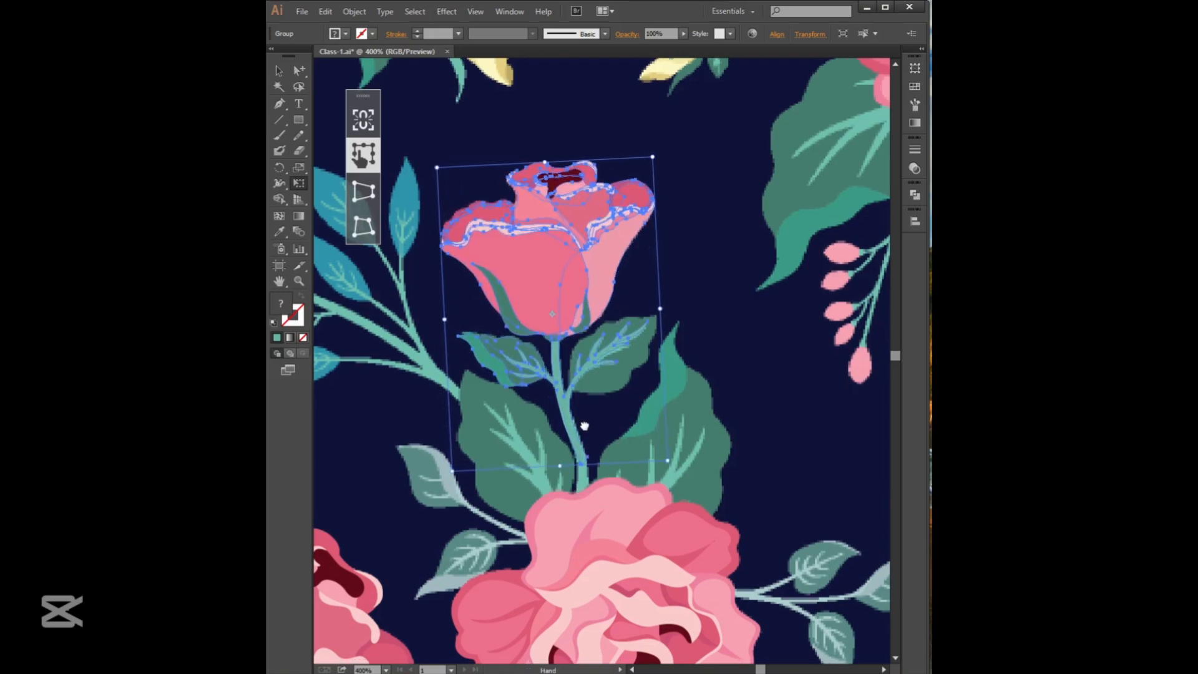
Reflect the three-leaf sprig beside the large rose across the horizontal axis, setting the reference point in the empty area near its leaves.
{"action": "scroll", "coordinate": [601, 365], "scroll_direction": "down", "scroll_amount": 2}
{"action": "left_click_drag", "start_coordinate": [569, 134], "coordinate": [706, 306]}
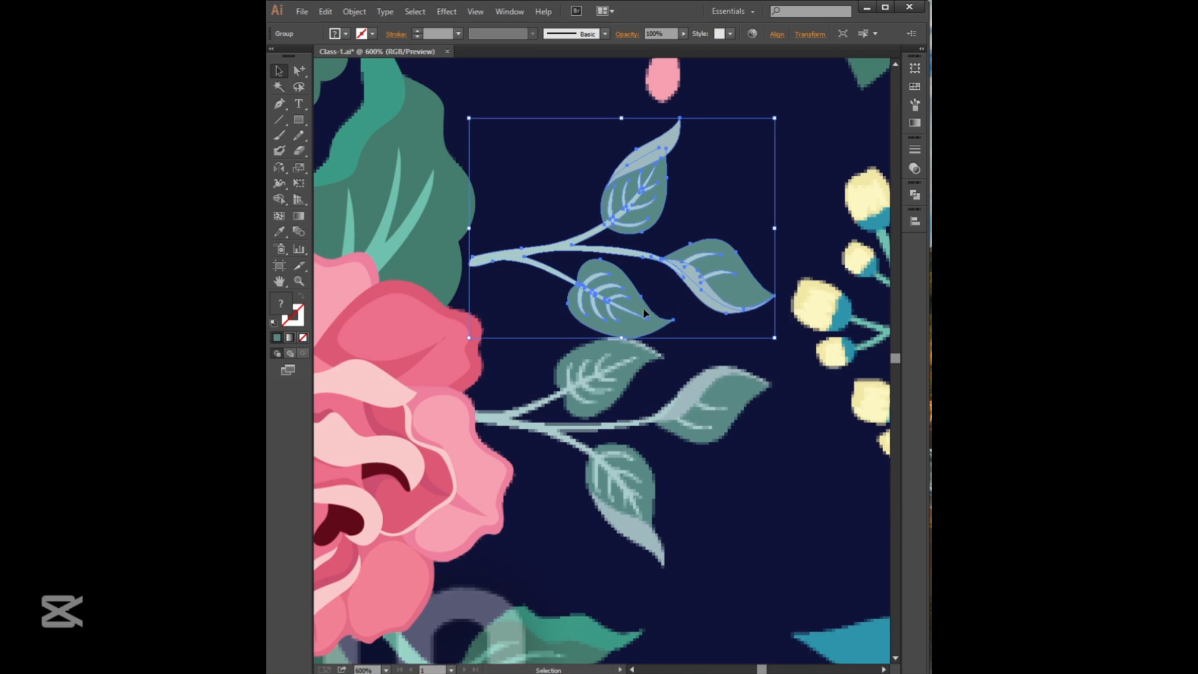
{"action": "left_click_drag", "start_coordinate": [280, 169], "coordinate": [365, 183]}
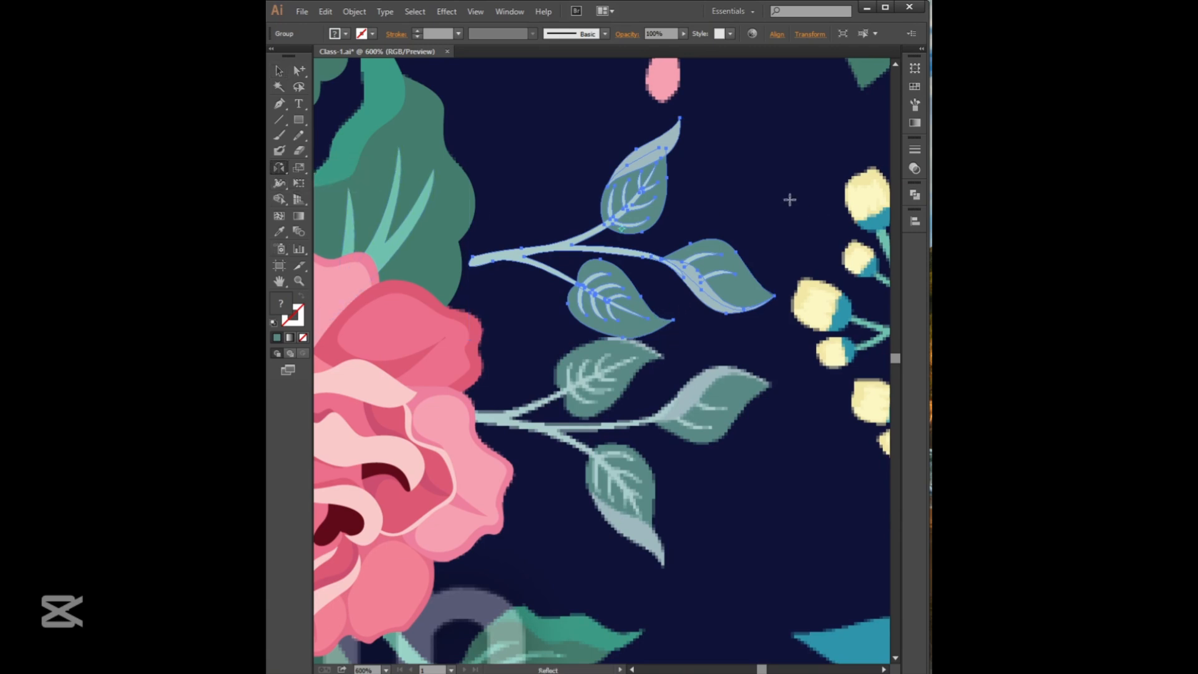
{"action": "left_click", "coordinate": [712, 184], "text": "alt"}
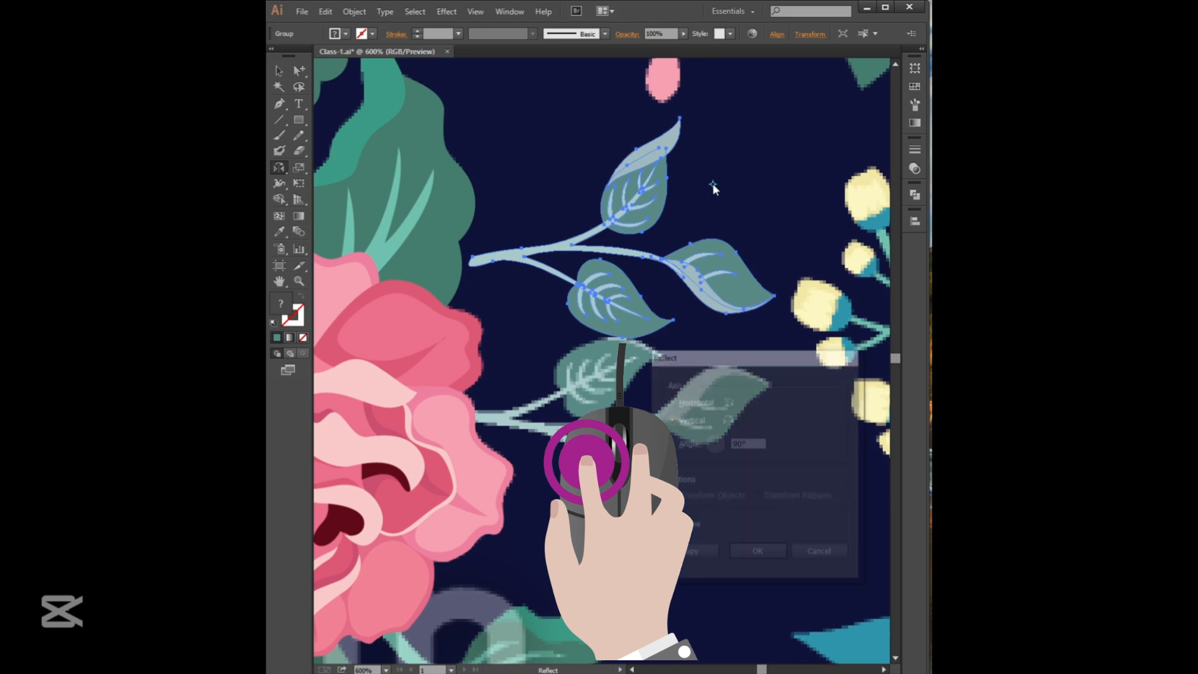
{"action": "left_click", "coordinate": [690, 402]}
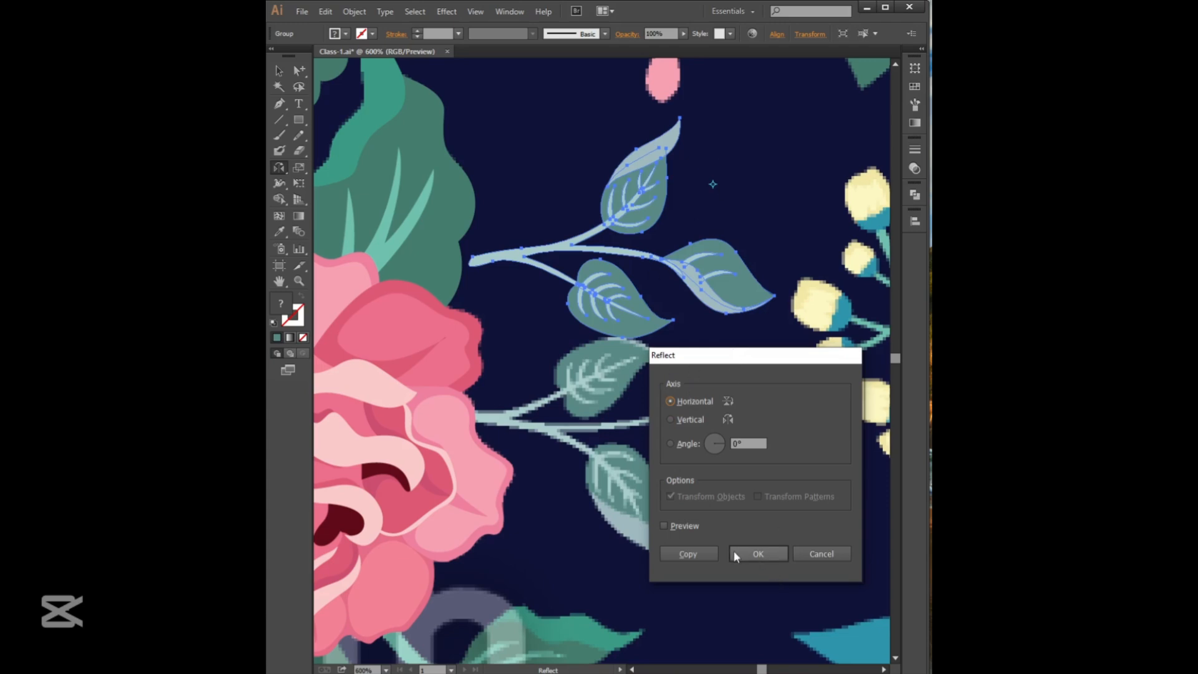
{"action": "left_click", "coordinate": [756, 556]}
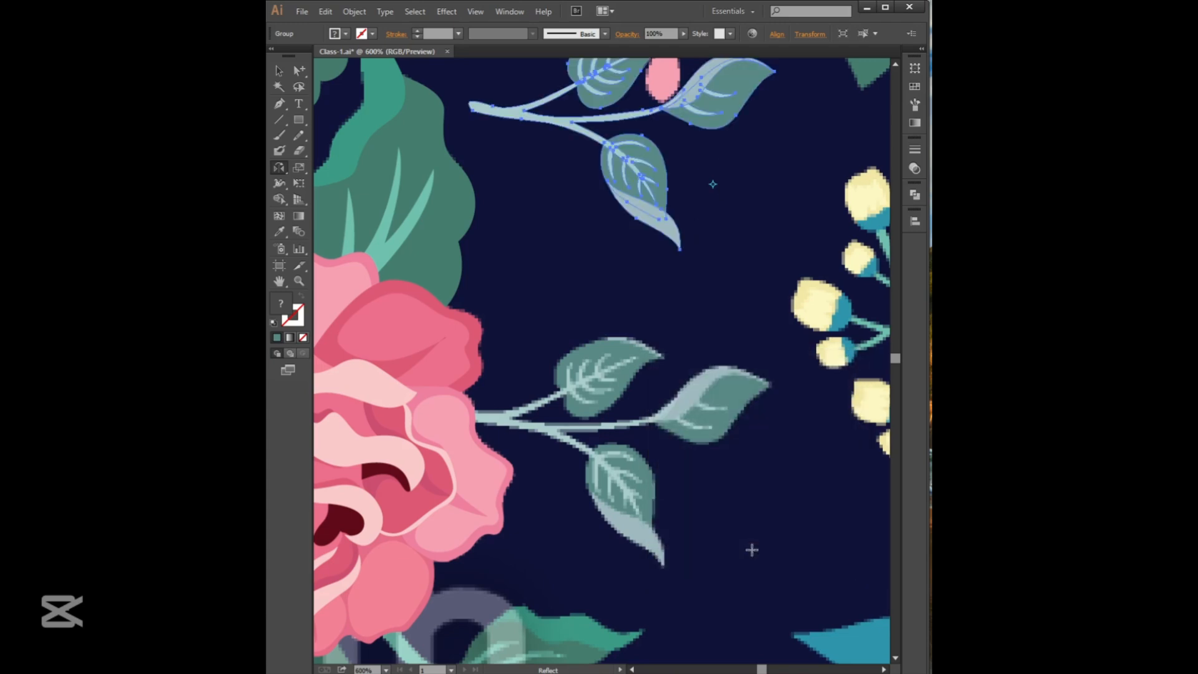
Place the reflected sprig over the original sprig, then rotate and nudge it with Free Transform until the leaves line up.
{"action": "left_click", "coordinate": [279, 70]}
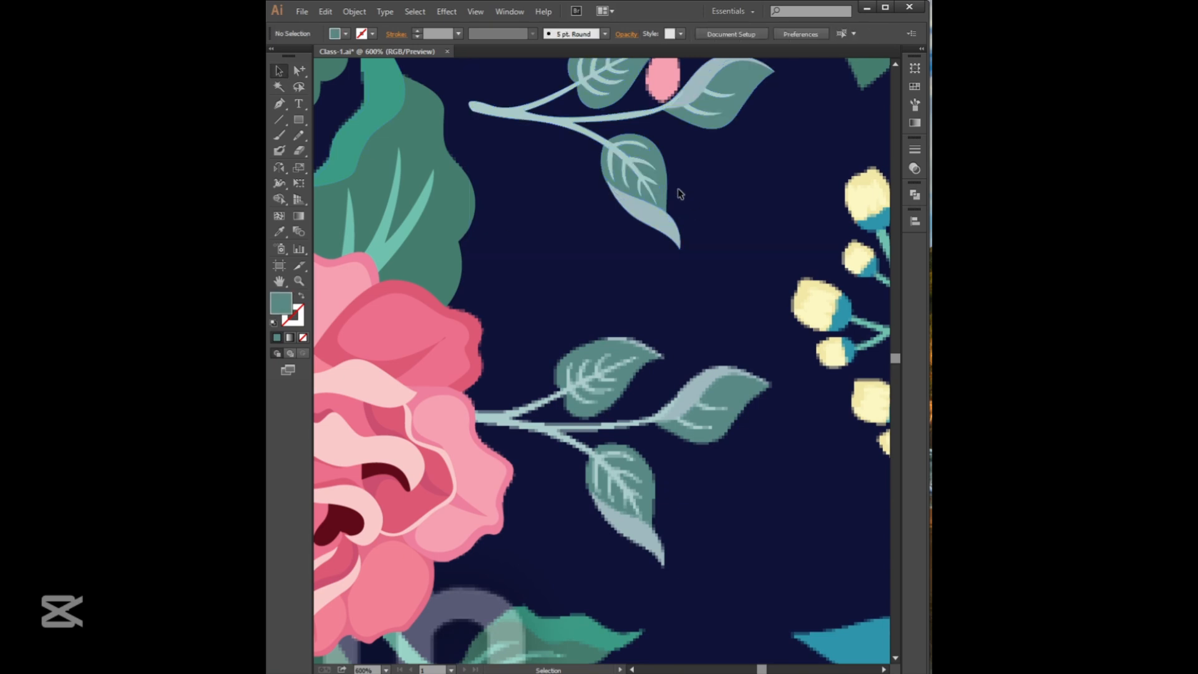
{"action": "left_click_drag", "start_coordinate": [655, 182], "coordinate": [615, 474]}
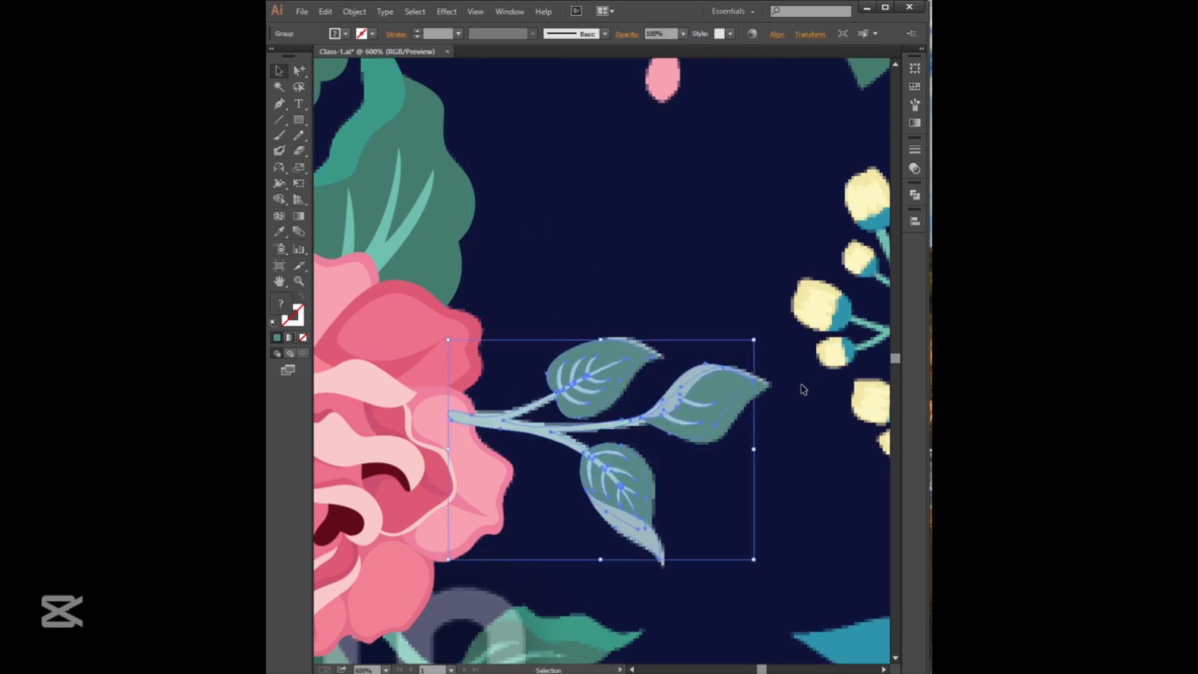
{"action": "key", "text": "e"}
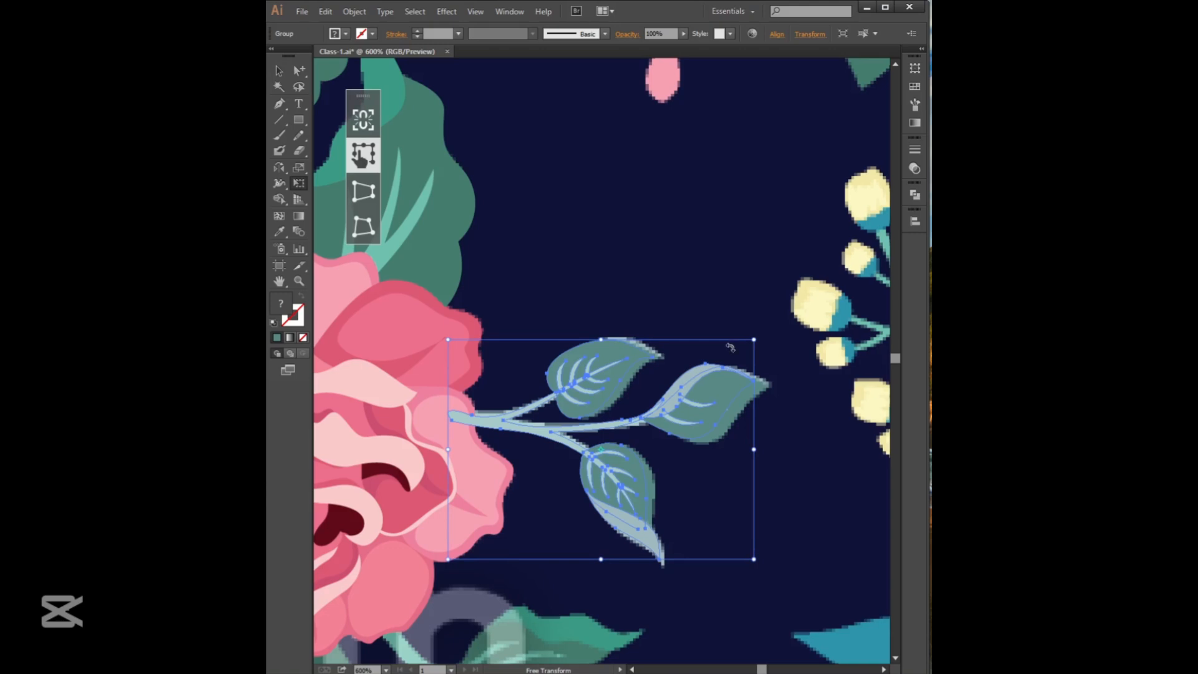
{"action": "mouse_move", "coordinate": [778, 310]}
{"action": "left_mouse_down"}
{"action": "mouse_move", "coordinate": [781, 325]}
{"action": "mouse_move", "coordinate": [772, 315]}
{"action": "left_mouse_up"}
{"action": "left_click_drag", "start_coordinate": [717, 413], "coordinate": [724, 408]}
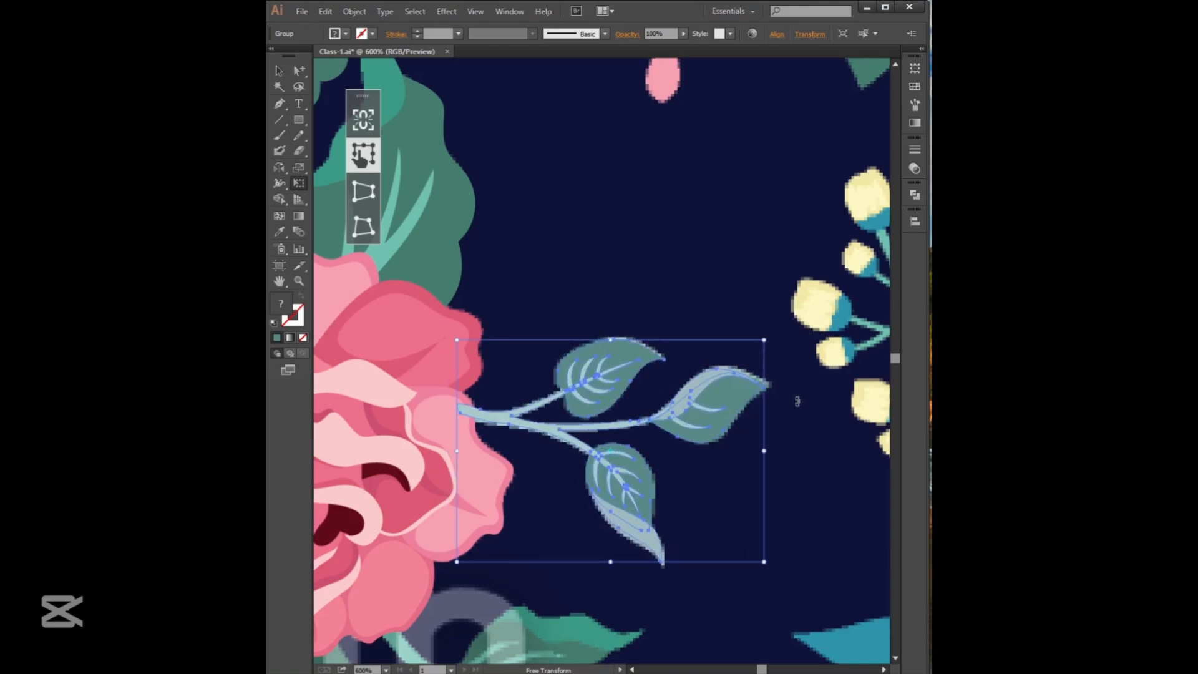
{"action": "key", "text": "v"}
{"action": "left_click", "coordinate": [649, 238]}
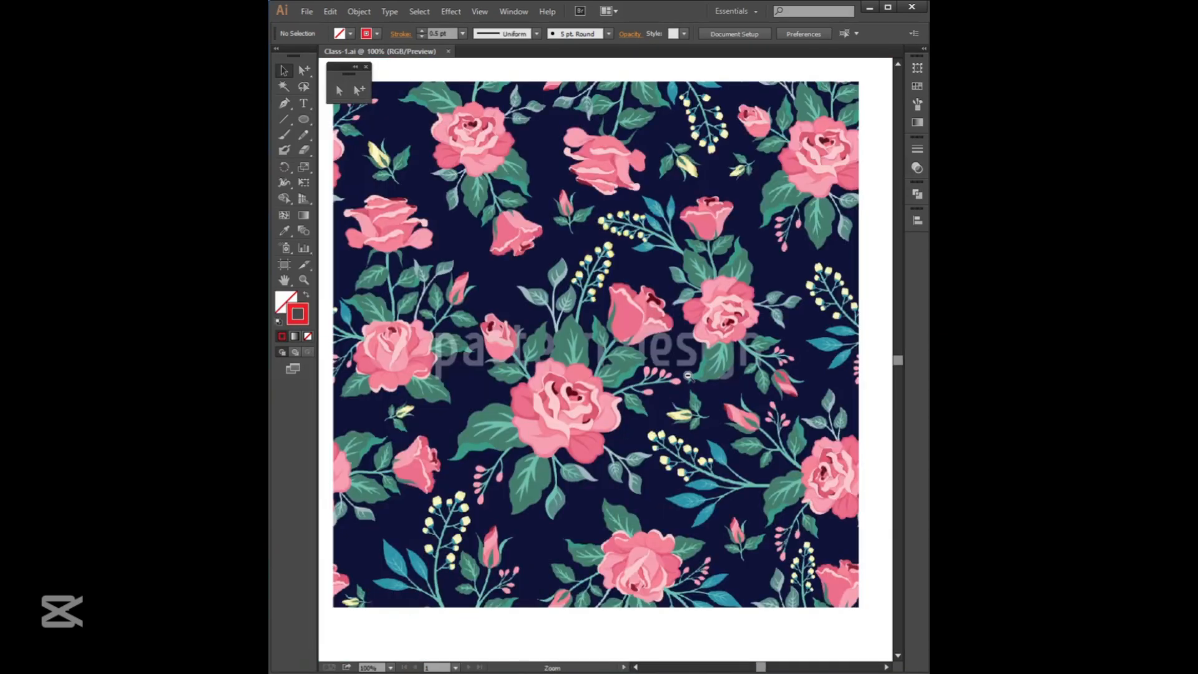
Try moving the traced bouquet from the right half of the pattern onto the rose near the upper-left corner.
{"action": "left_click", "coordinate": [677, 366], "text": "ctrl+alt"}
{"action": "left_click", "coordinate": [676, 367], "text": "ctrl+alt"}
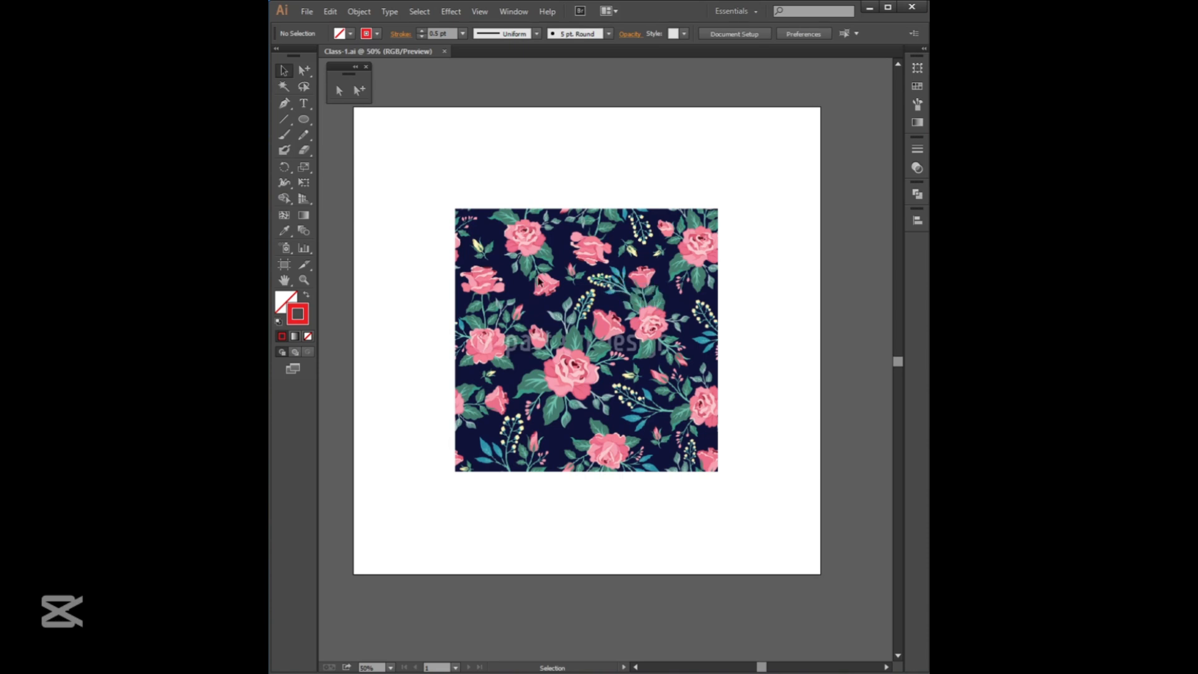
{"action": "left_click", "coordinate": [546, 389], "text": "ctrl"}
{"action": "left_click_drag", "start_coordinate": [524, 285], "coordinate": [491, 307]}
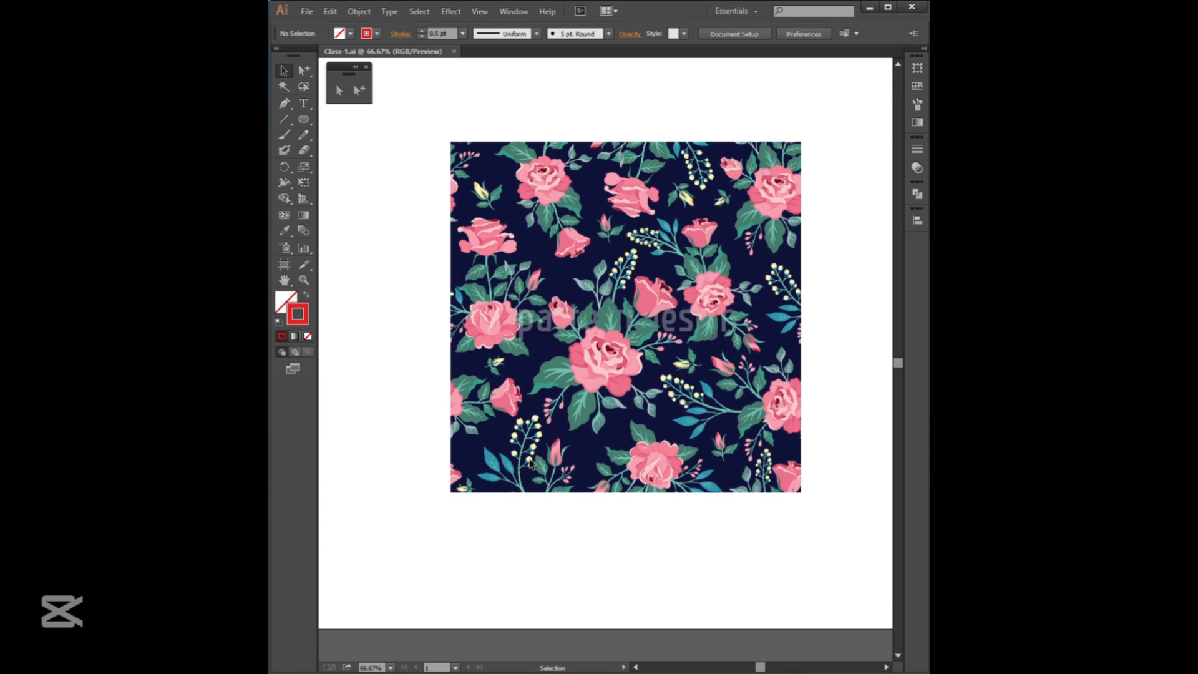
{"action": "left_click_drag", "start_coordinate": [724, 299], "coordinate": [551, 194]}
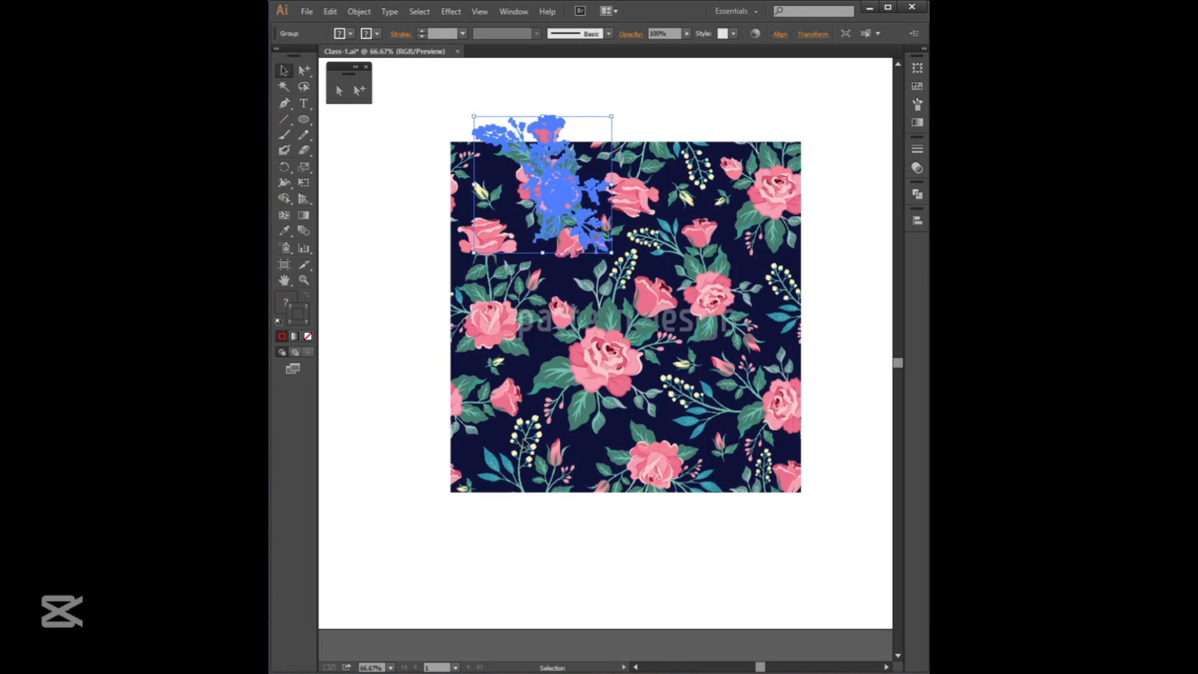
{"action": "key", "text": "ctrl+z"}
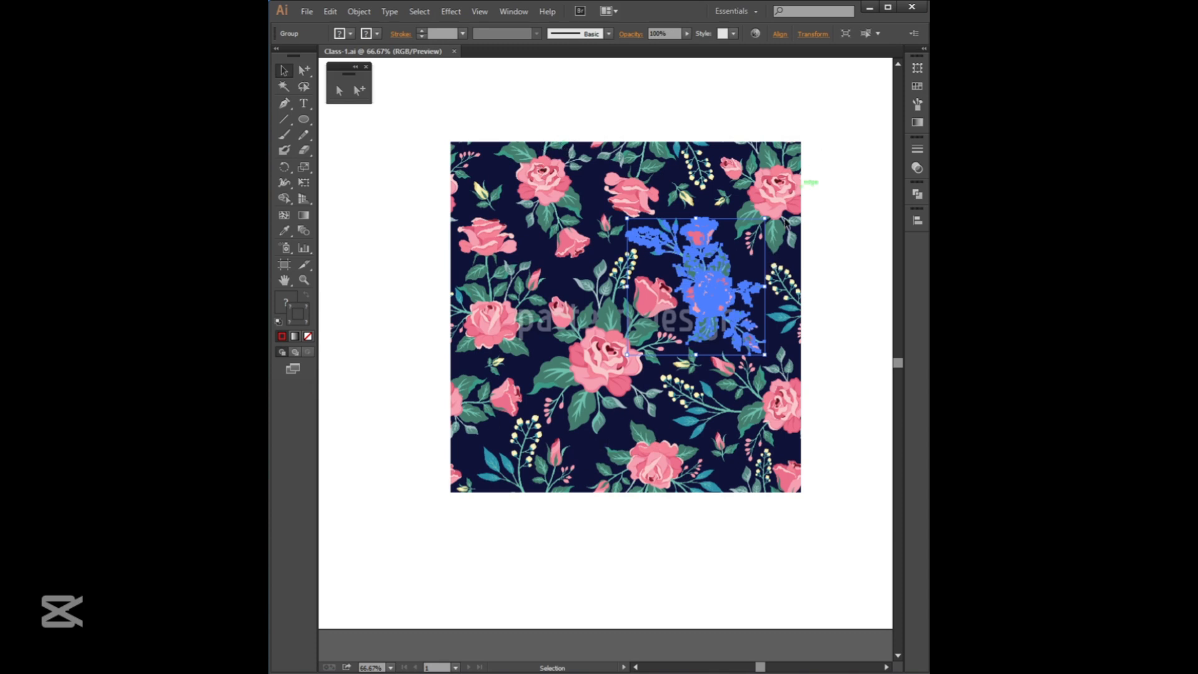
{"action": "left_click", "coordinate": [558, 212]}
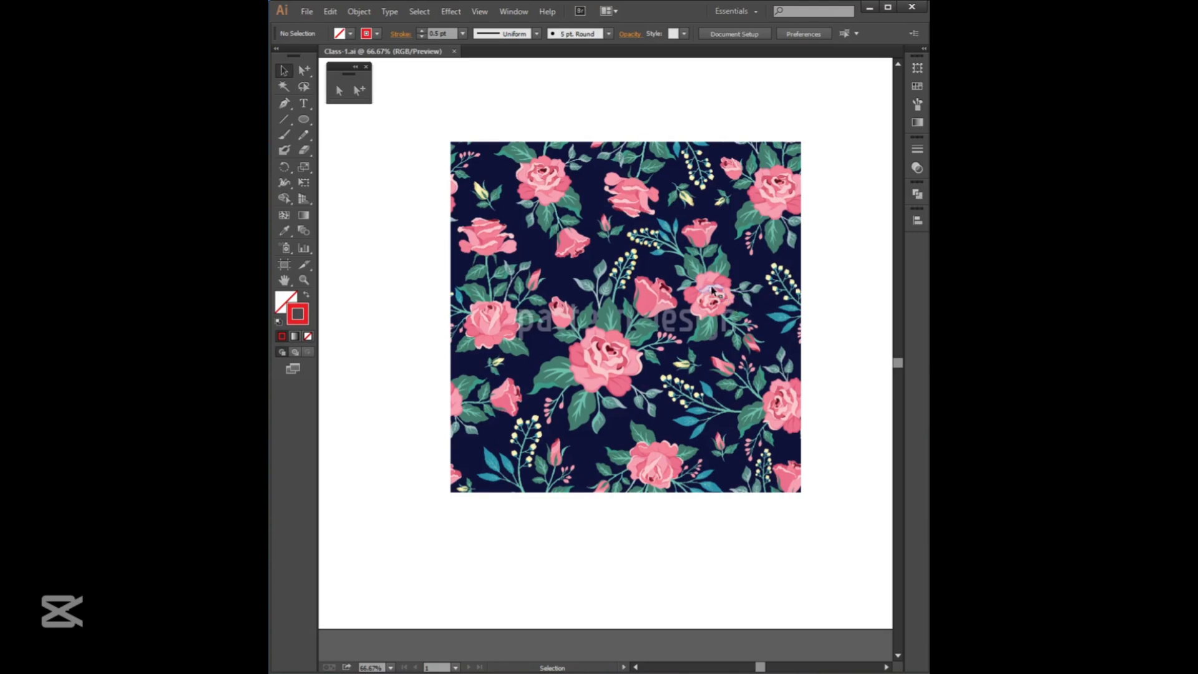
{"action": "left_click", "coordinate": [722, 261]}
{"action": "left_click", "coordinate": [664, 270]}
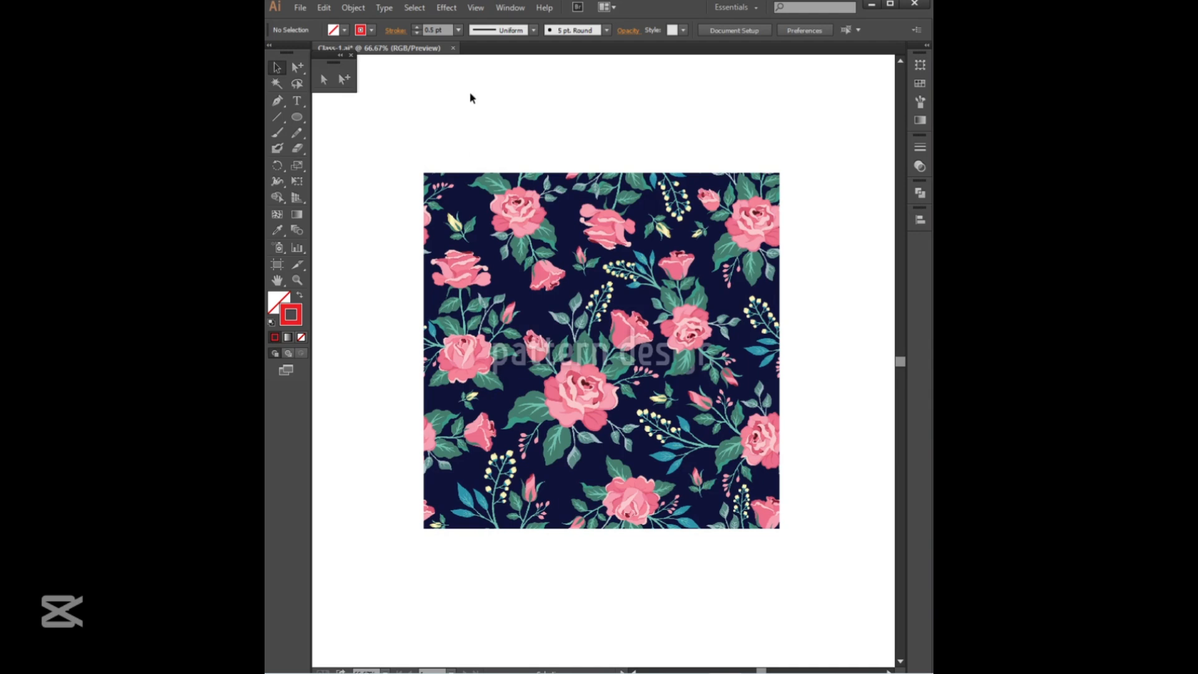
Unlock all objects, and undo the trial moves of the linked pattern image.
{"action": "left_click", "coordinate": [353, 8]}
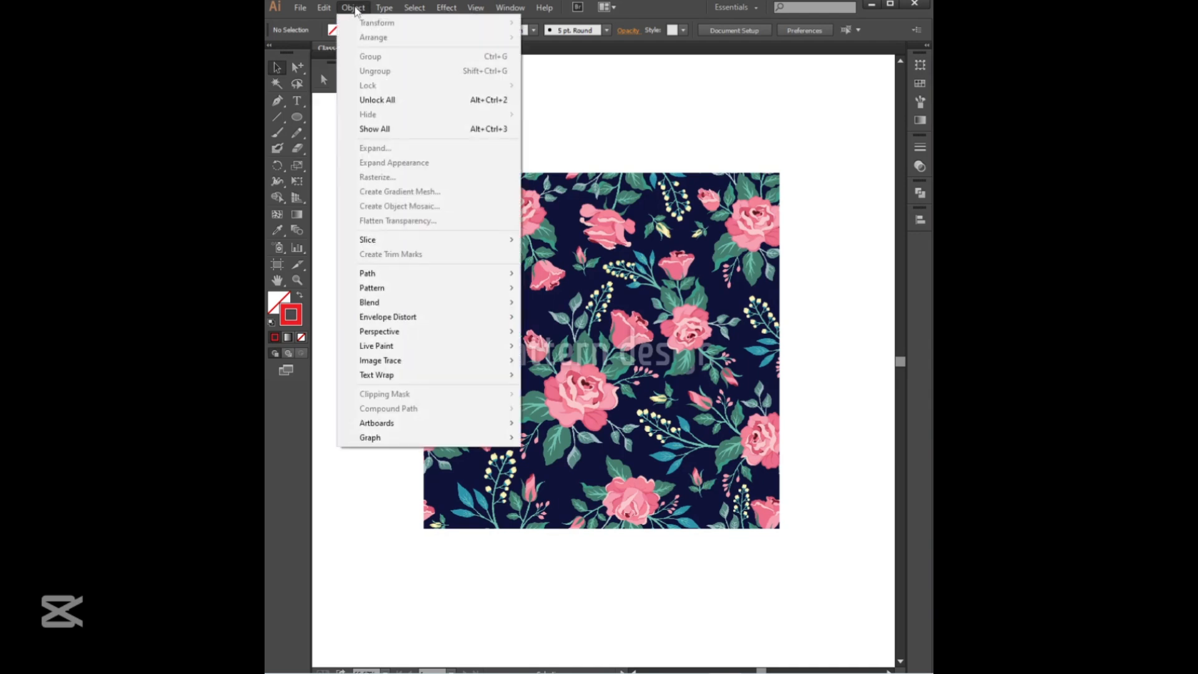
{"action": "left_click", "coordinate": [504, 104]}
{"action": "left_click_drag", "start_coordinate": [425, 154], "coordinate": [615, 268]}
{"action": "left_click_drag", "start_coordinate": [488, 243], "coordinate": [488, 243]}
{"action": "left_click_drag", "start_coordinate": [488, 242], "coordinate": [576, 238]}
{"action": "key", "text": "ctrl+z"}
{"action": "key", "text": "ctrl+z"}
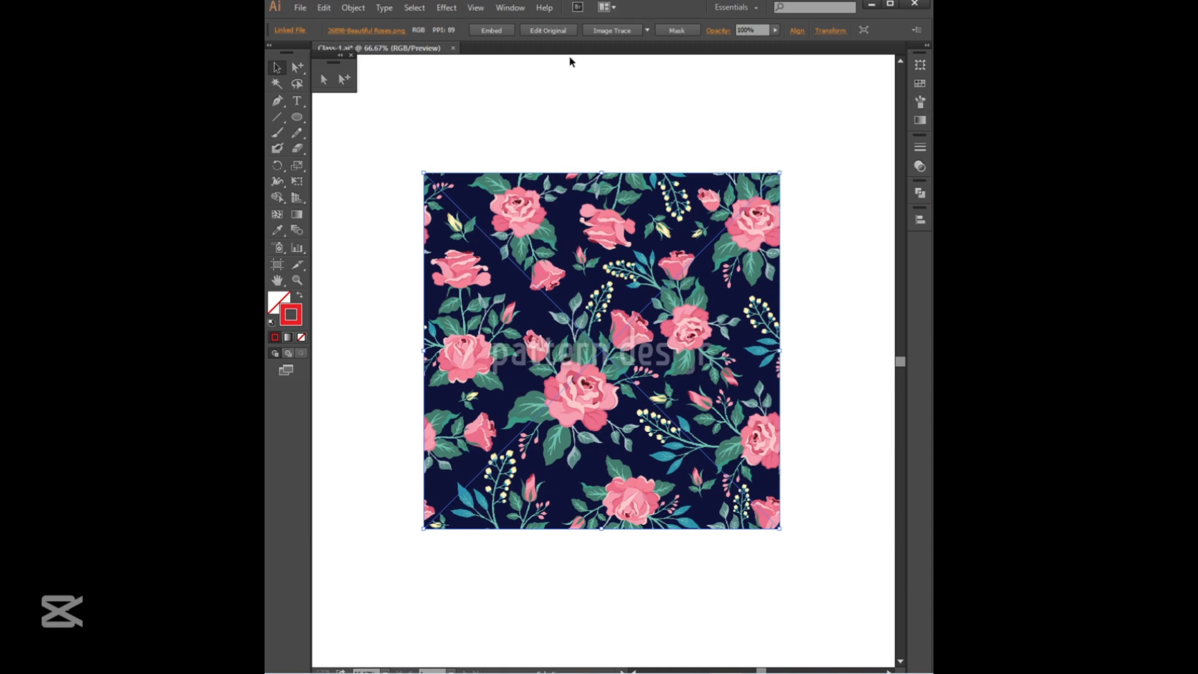
Show the document rulers.
{"action": "left_click", "coordinate": [475, 8]}
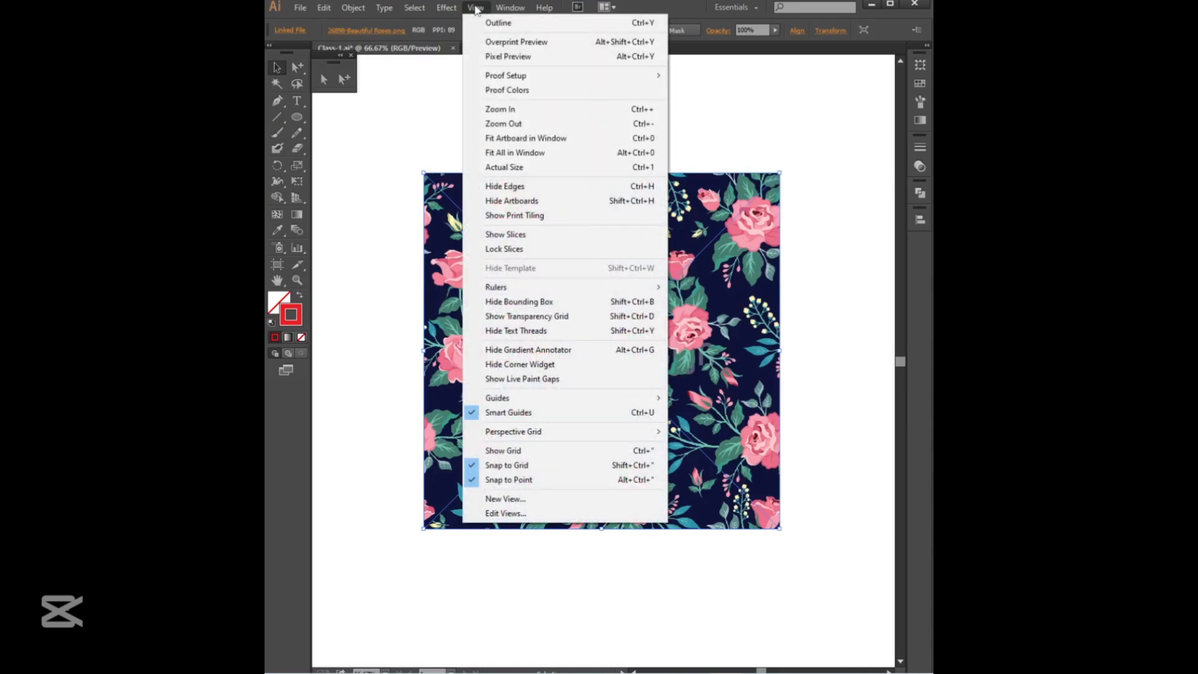
{"action": "mouse_move", "coordinate": [561, 287]}
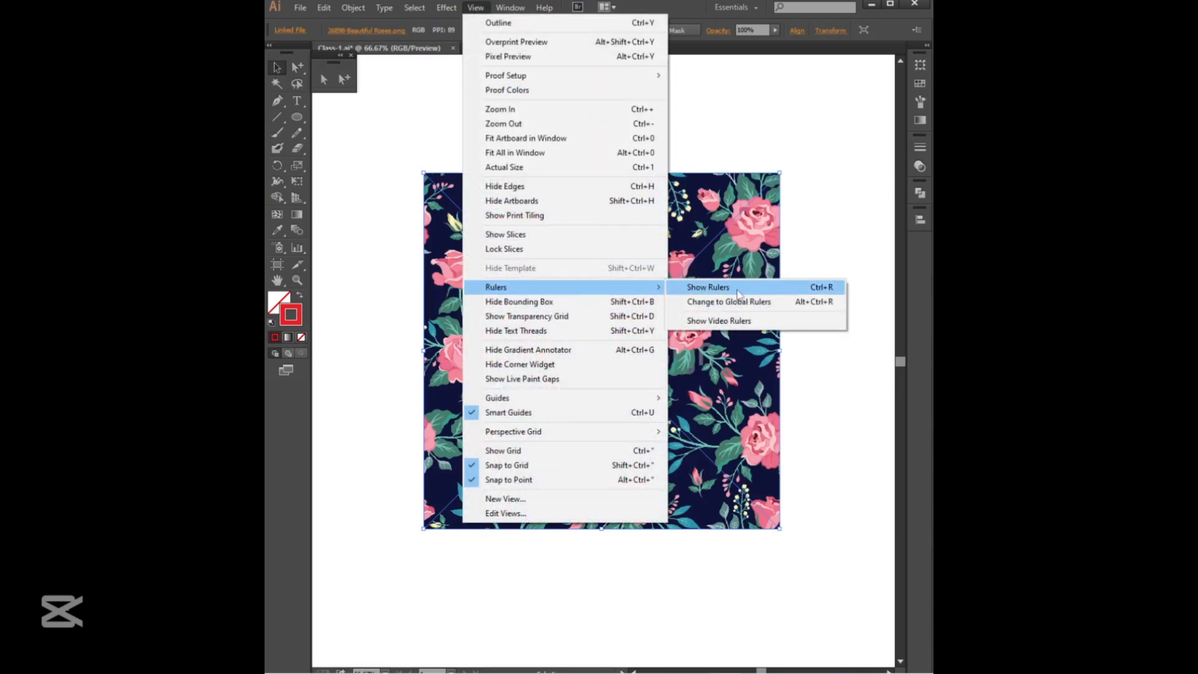
{"action": "left_click", "coordinate": [791, 288]}
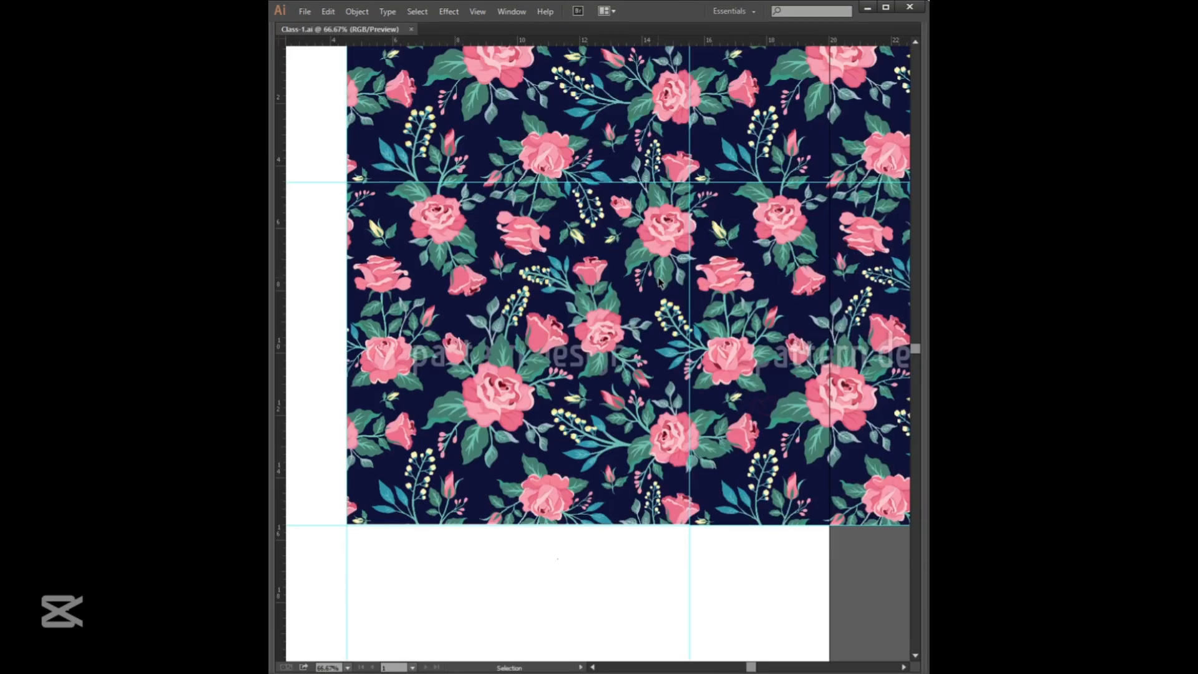
Select the traced bouquet crossing the vertical guide, bring back the hidden tools and panels, and clear the selection.
{"action": "left_click", "coordinate": [627, 351], "text": "ctrl"}
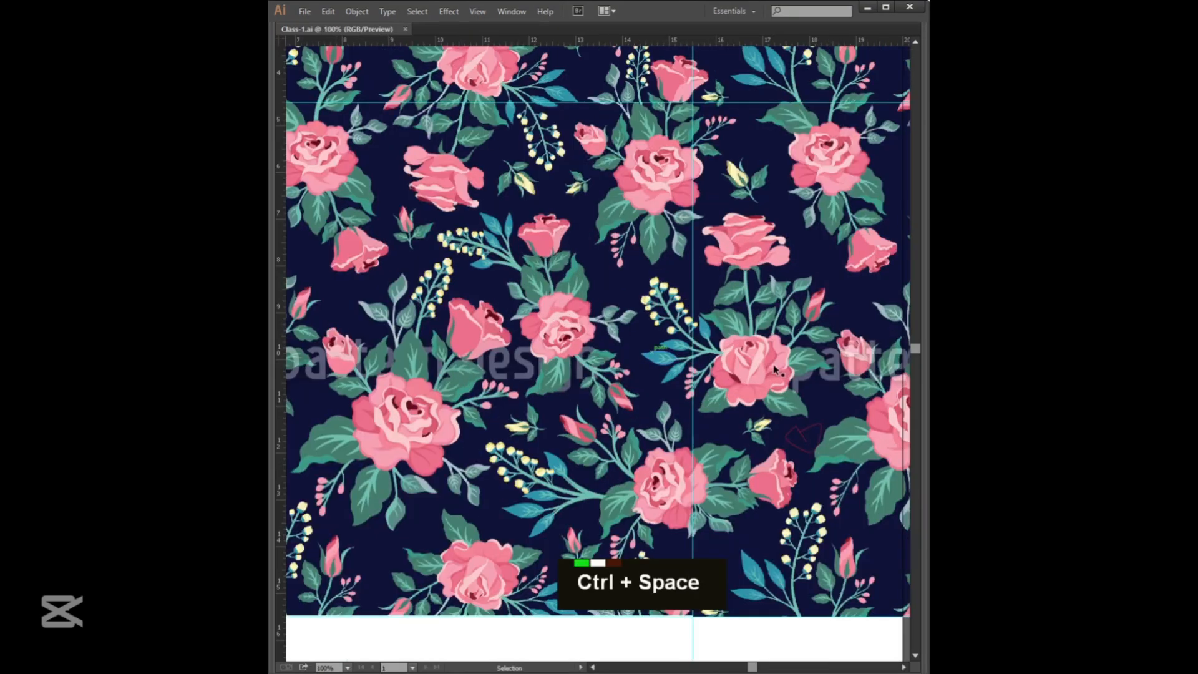
{"action": "left_click", "coordinate": [628, 314], "text": "ctrl+alt"}
{"action": "left_click", "coordinate": [680, 378]}
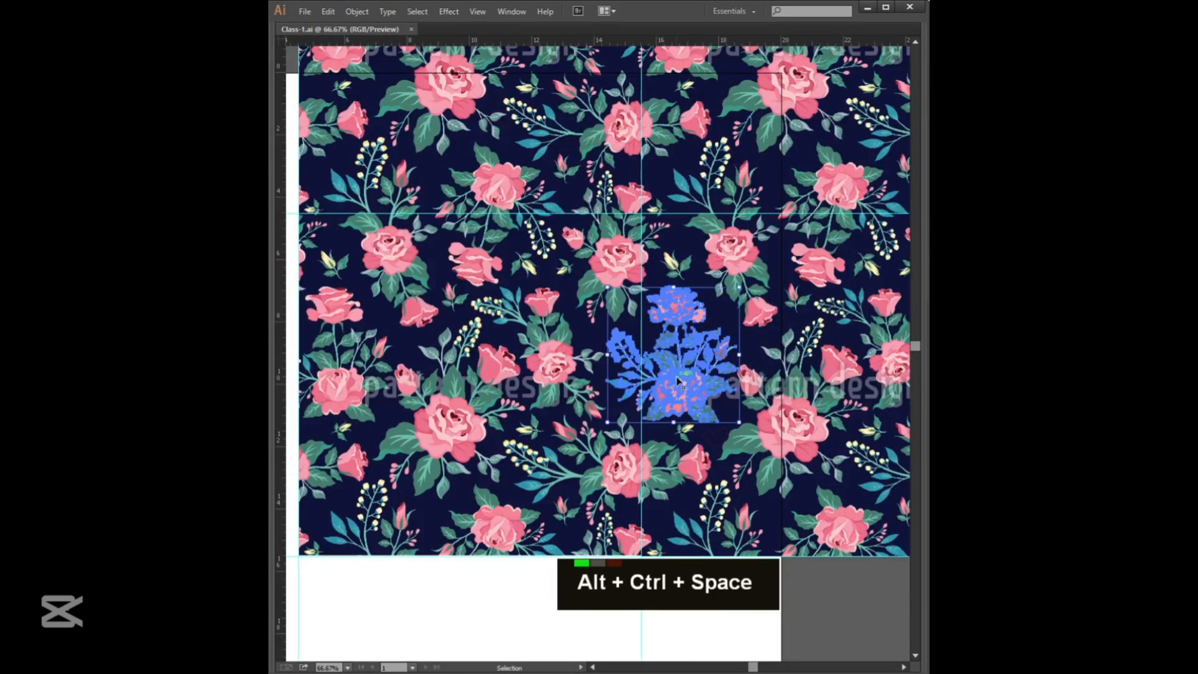
{"action": "left_click_drag", "start_coordinate": [499, 387], "coordinate": [519, 387]}
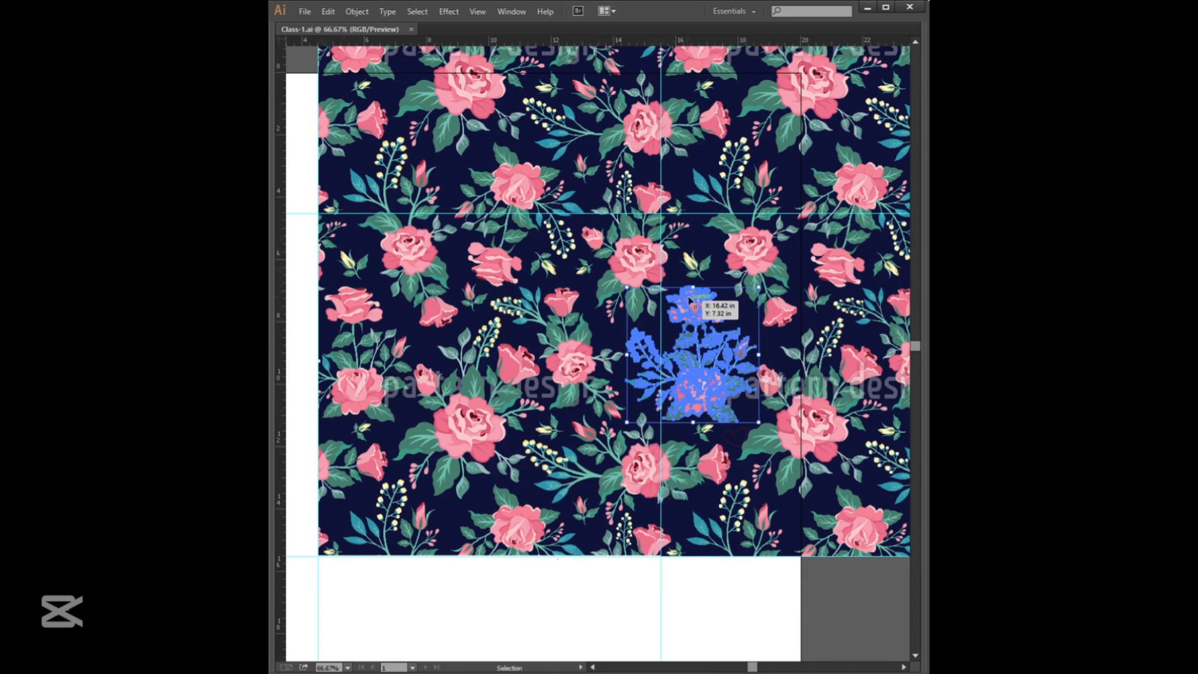
{"action": "key", "text": "Tab"}
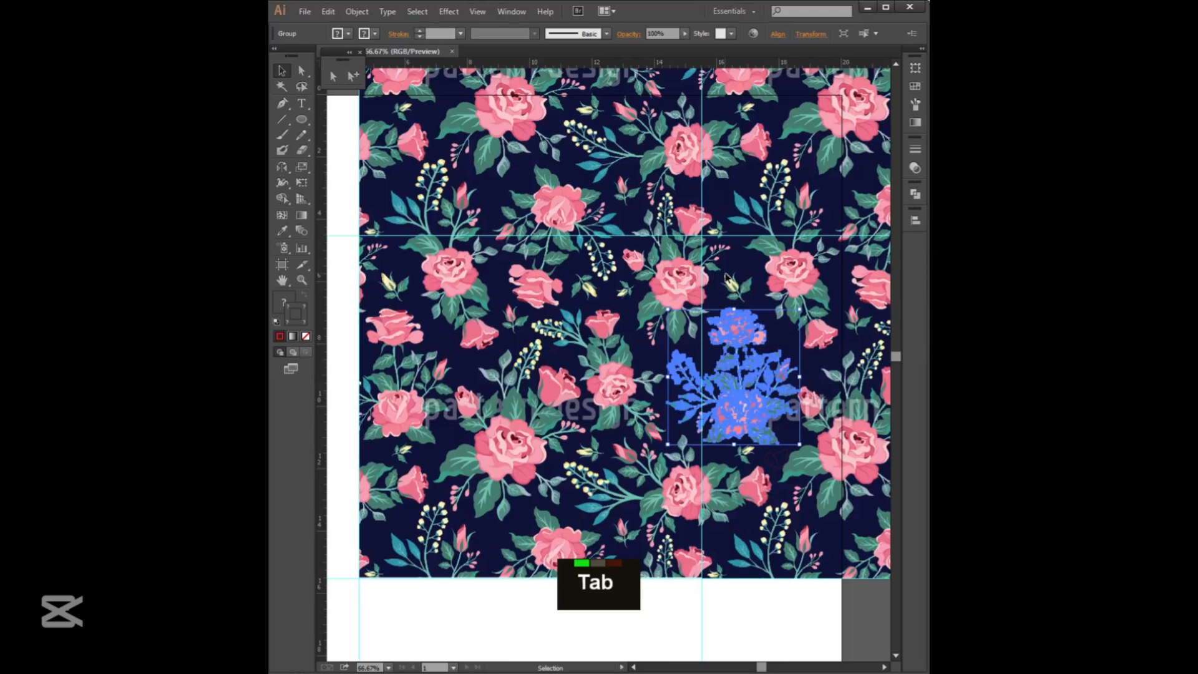
{"action": "left_click", "coordinate": [726, 273]}
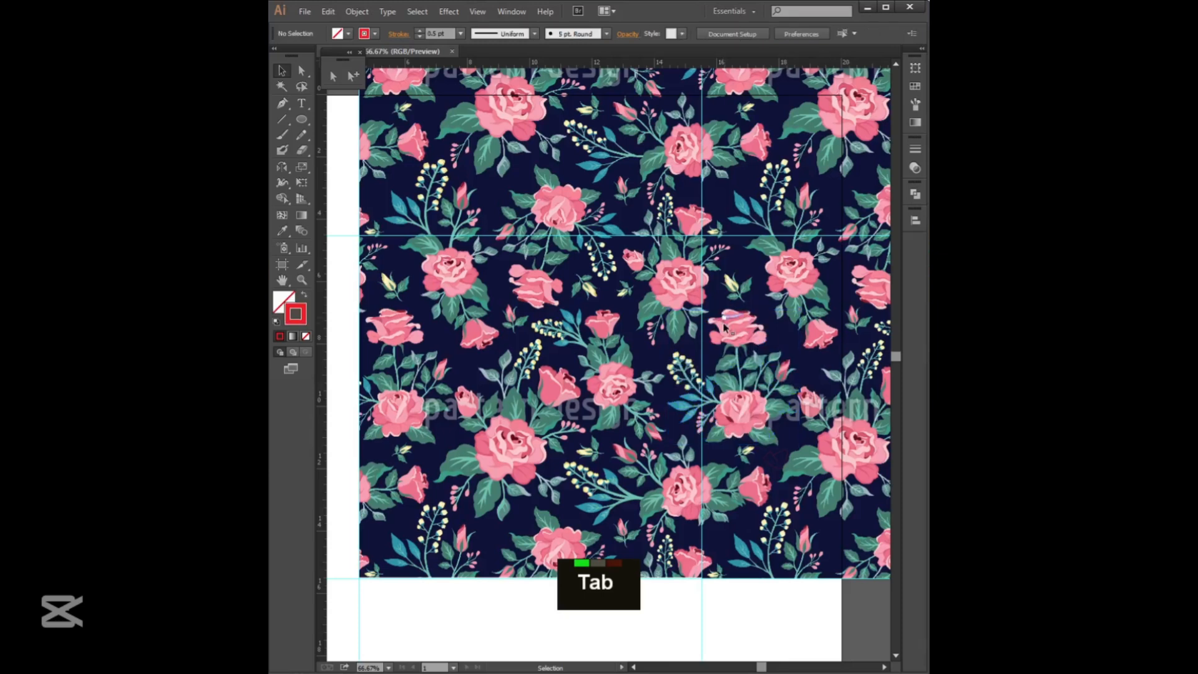
Set the keyboard increment to 11 in in the general preferences.
{"action": "left_click", "coordinate": [724, 317]}
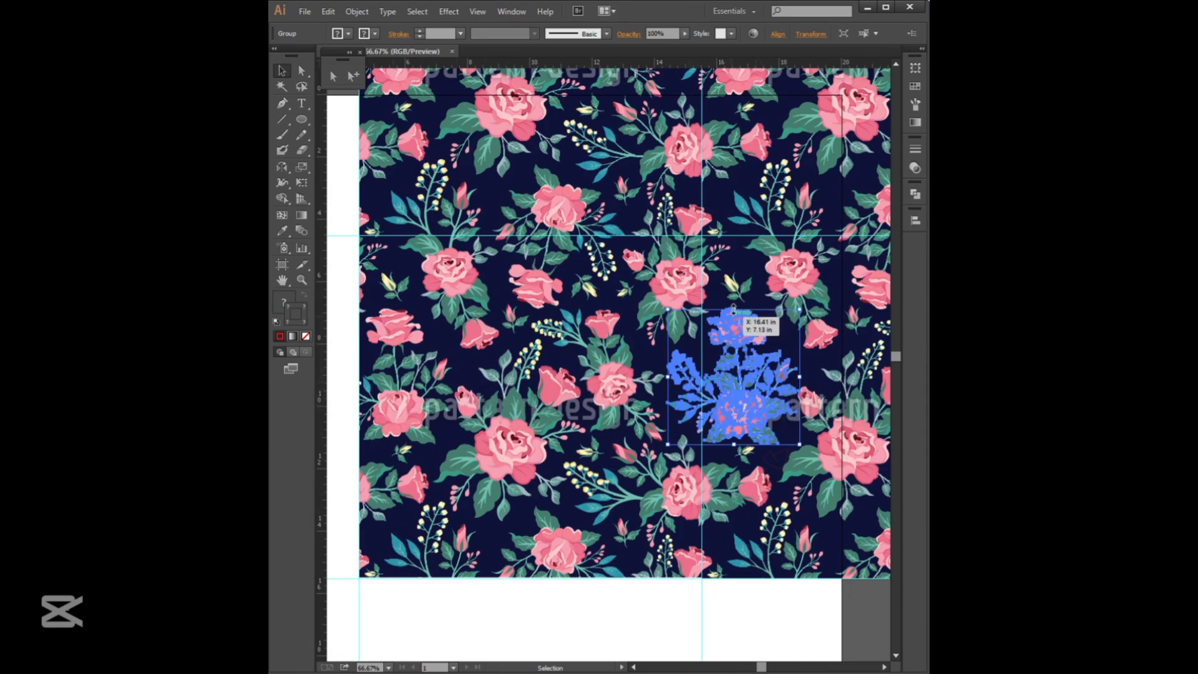
{"action": "double_click", "coordinate": [716, 336]}
{"action": "left_click", "coordinate": [716, 337]}
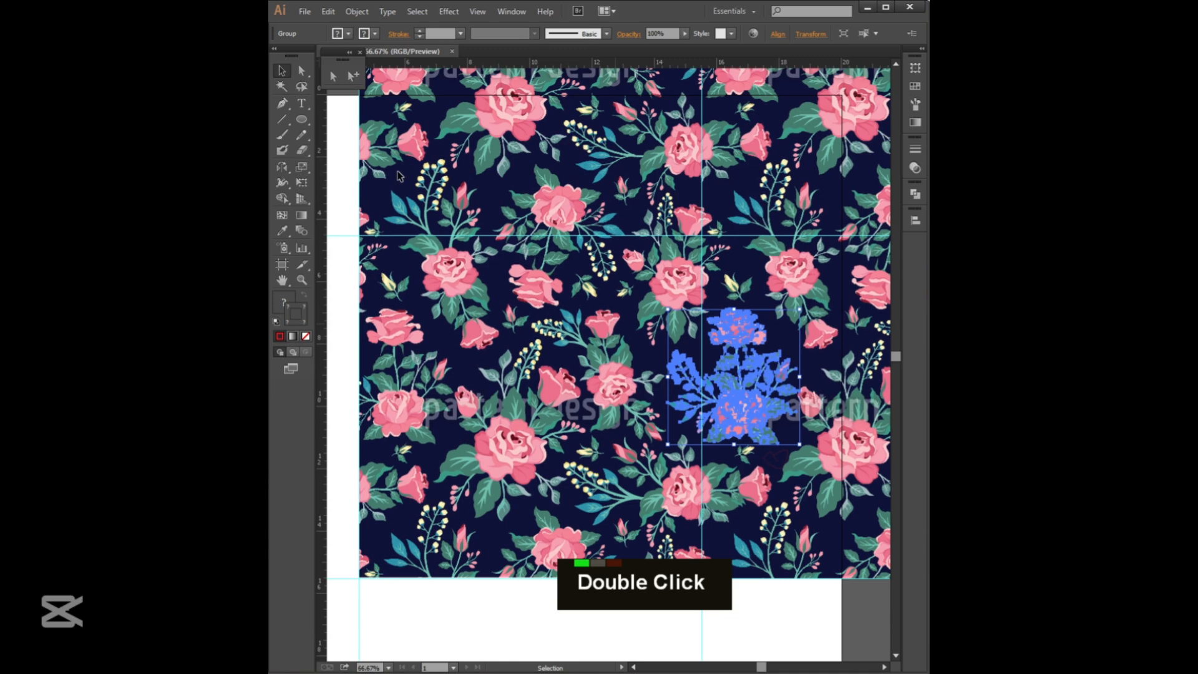
{"action": "left_click", "coordinate": [326, 11]}
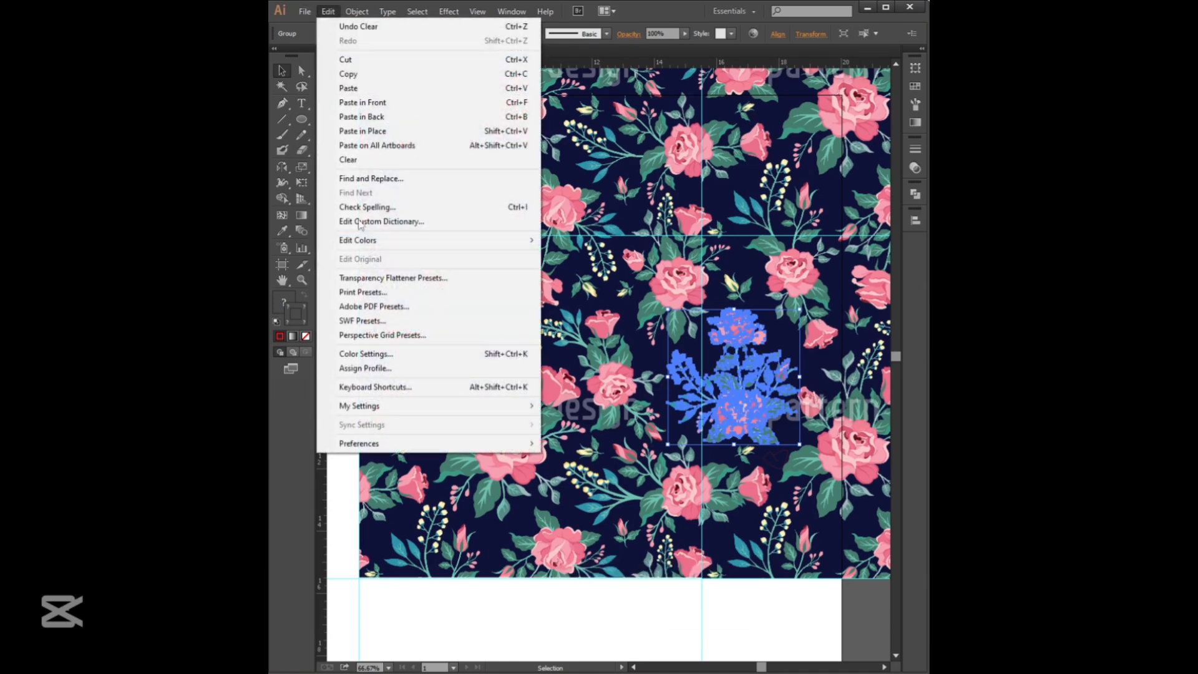
{"action": "mouse_move", "coordinate": [385, 445]}
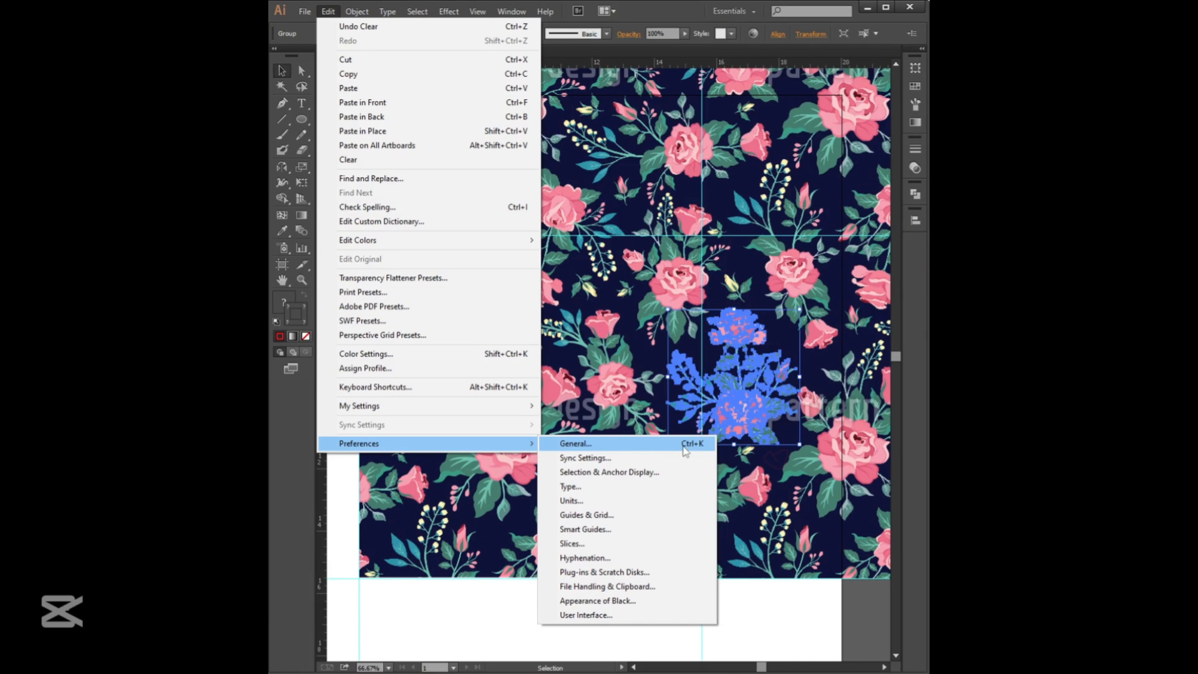
{"action": "left_click", "coordinate": [760, 465]}
{"action": "key", "text": "Delete"}
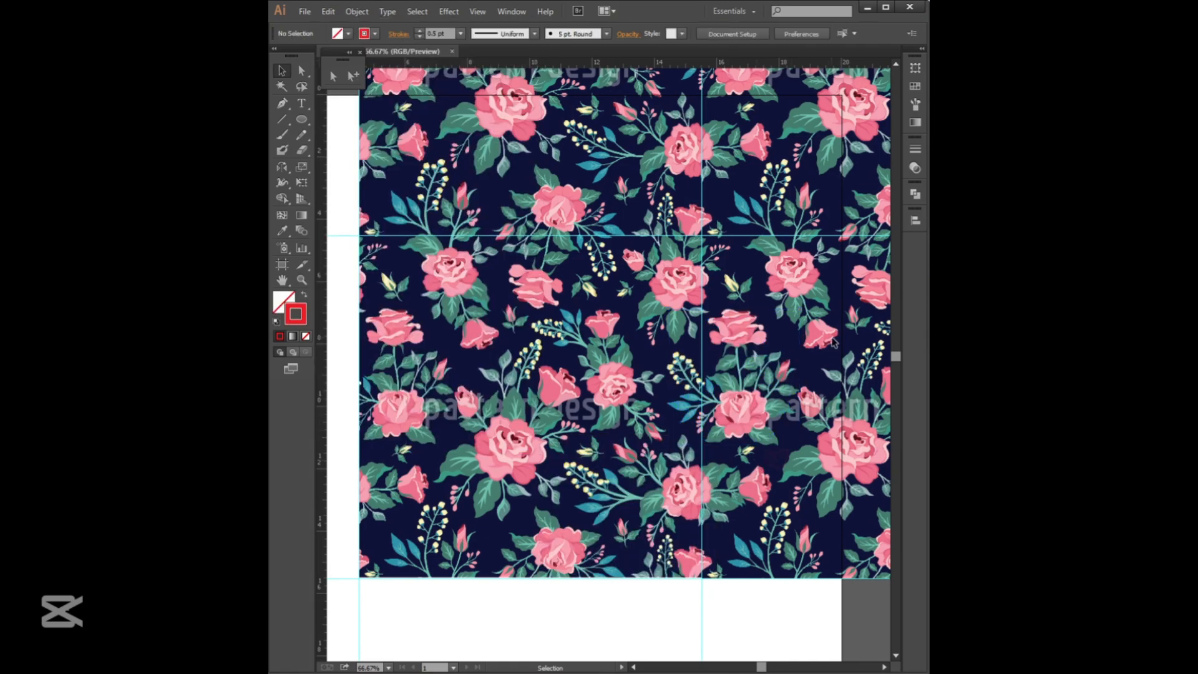
{"action": "key", "text": "ctrl+k"}
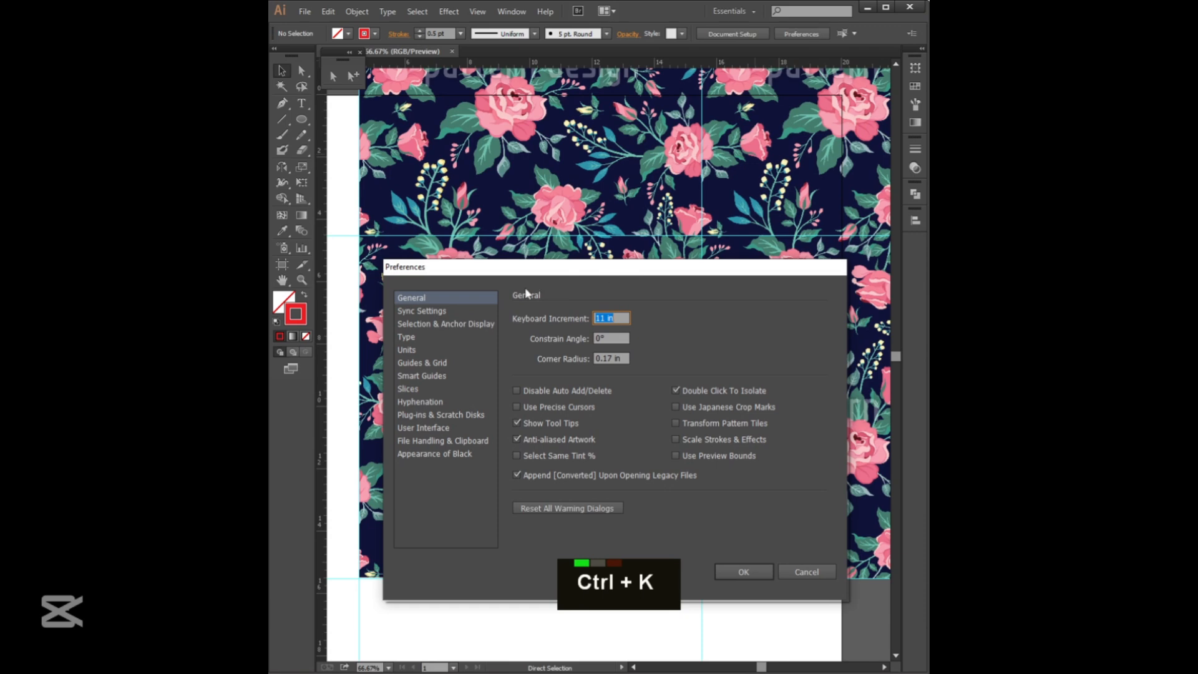
{"action": "type", "text": "11"}
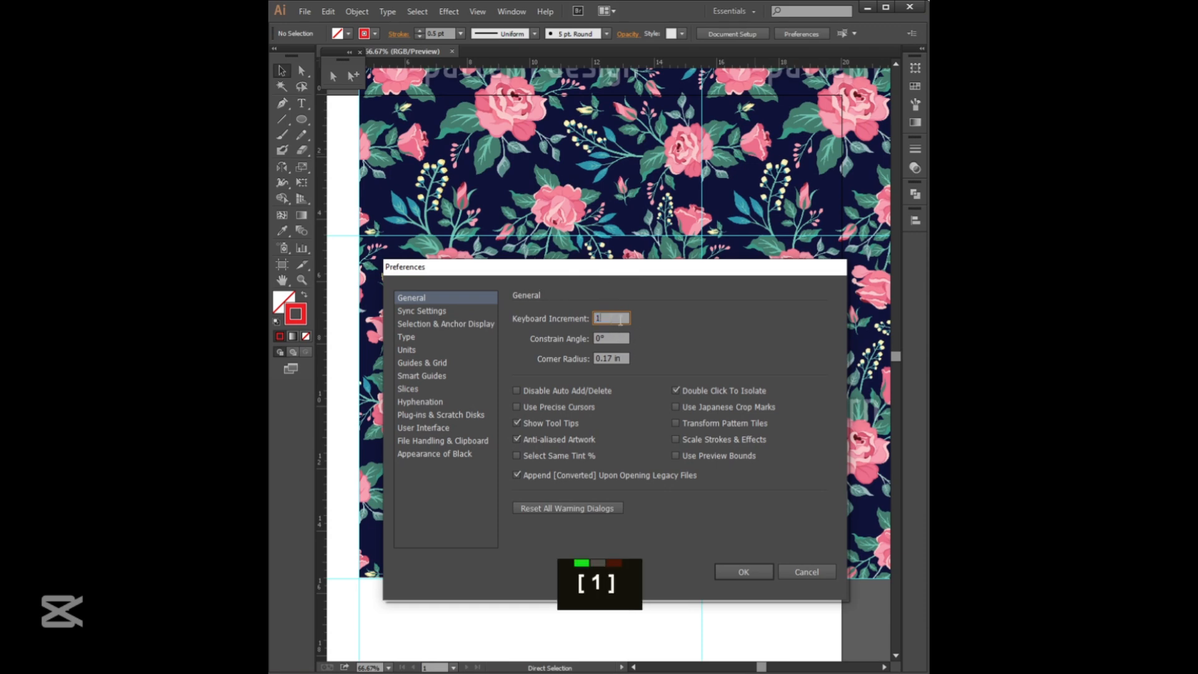
{"action": "left_click", "coordinate": [755, 570]}
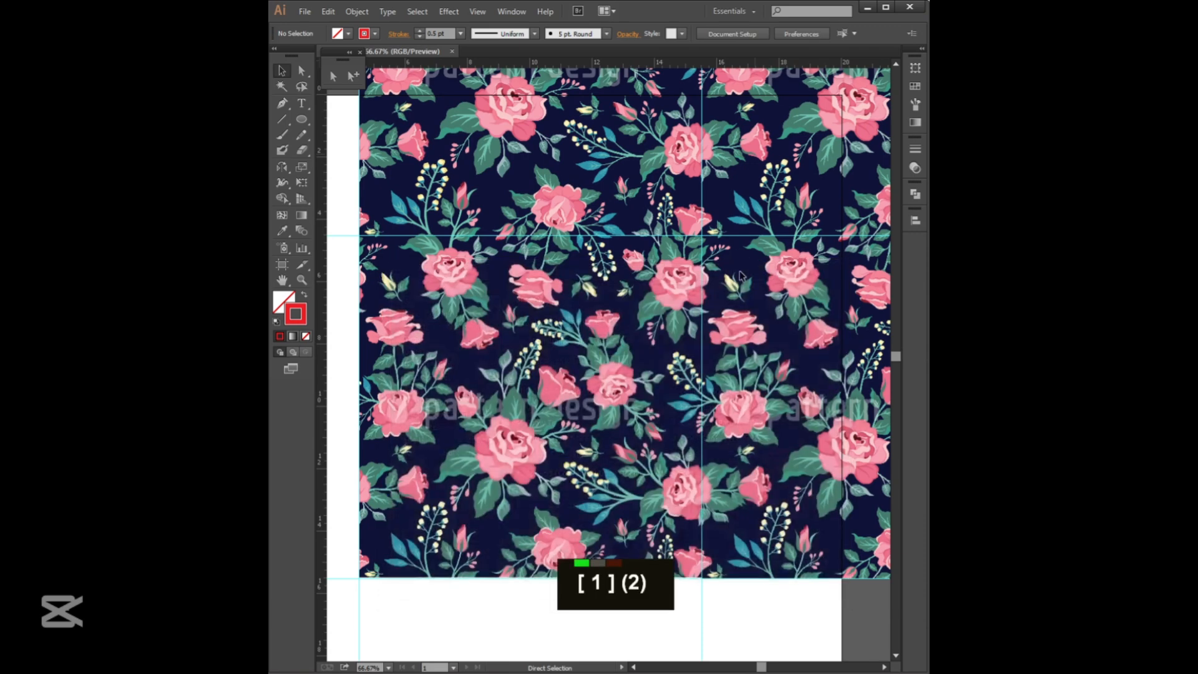
Duplicate the bouquet crossing the vertical guide midway down the repeat 11 in to the left, onto the opposite edge.
{"action": "left_click", "coordinate": [744, 407]}
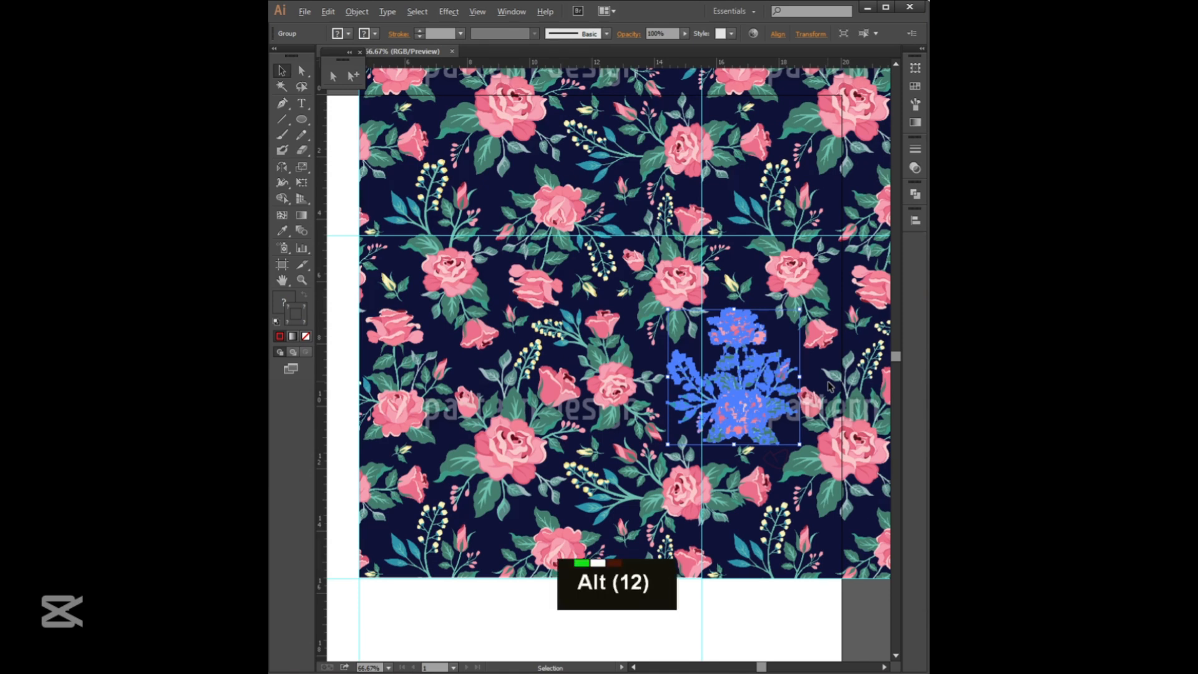
{"action": "key", "text": "alt+Left"}
{"action": "left_click", "coordinate": [737, 326]}
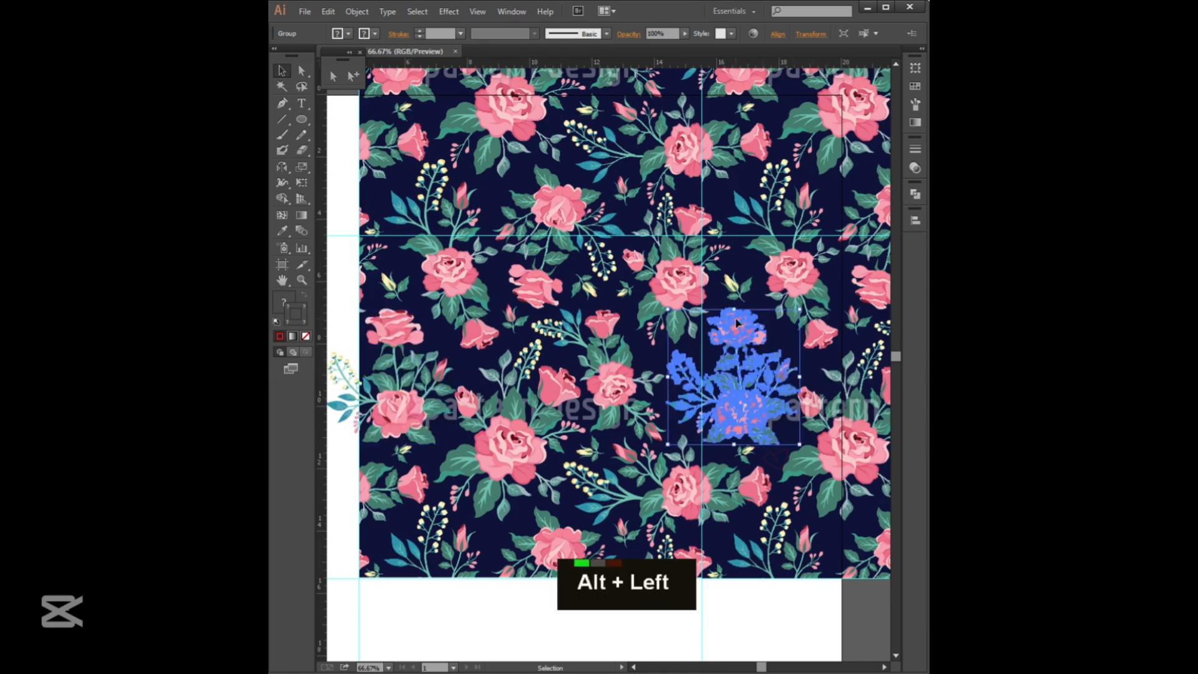
{"action": "left_click", "coordinate": [396, 330]}
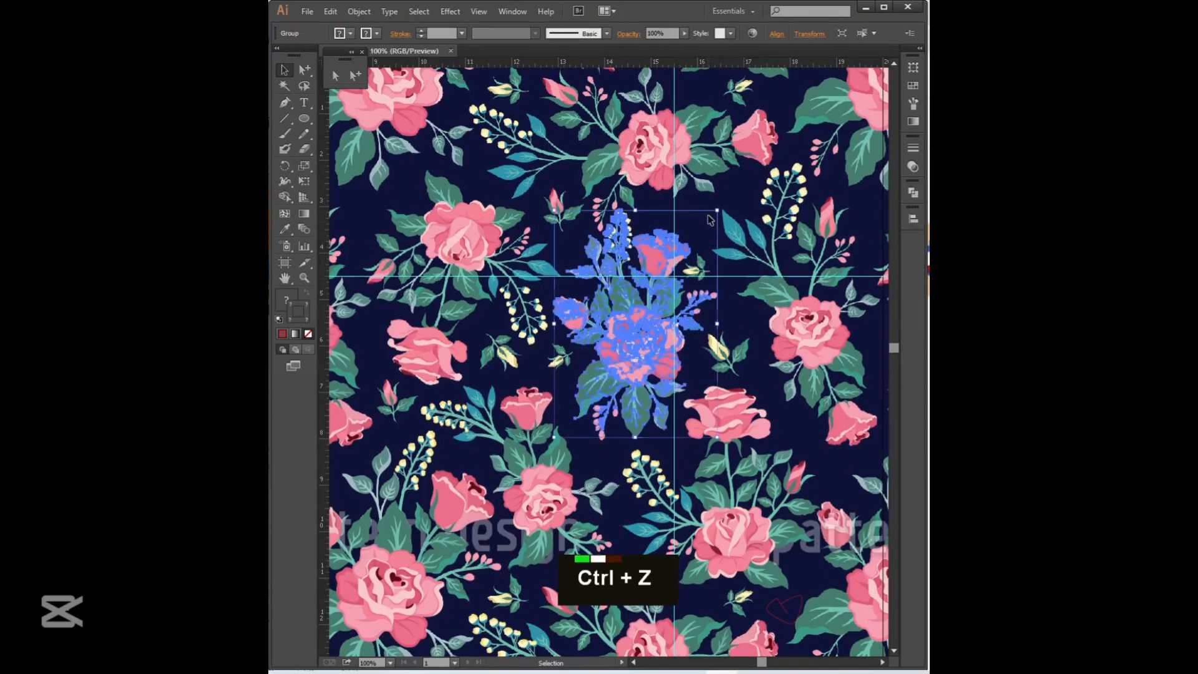
Duplicate the bouquet at the upper-right guide intersection 11 in to the left, across the opposite vertical guide.
{"action": "left_click", "coordinate": [663, 318], "text": "ctrl+alt"}
{"action": "left_click", "coordinate": [662, 318], "text": "ctrl+alt"}
{"action": "left_click_drag", "start_coordinate": [525, 398], "coordinate": [681, 346]}
{"action": "left_click", "coordinate": [758, 341]}
{"action": "key", "text": "alt+Left"}
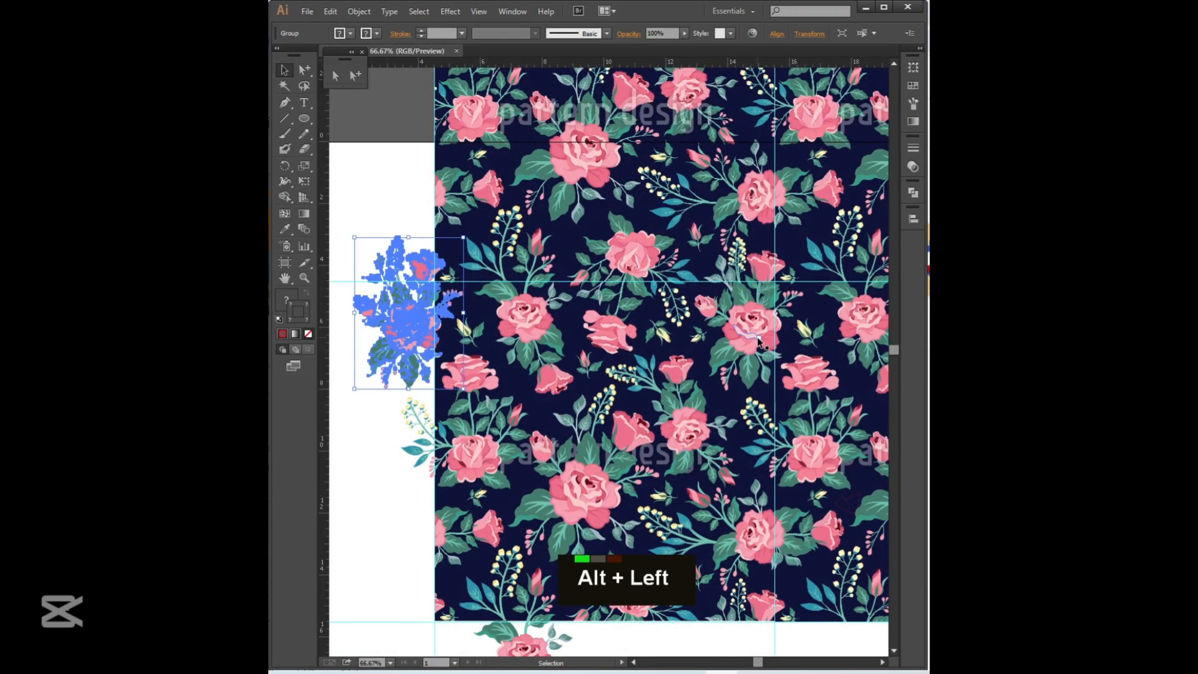
Add the original bouquet to the selection and duplicate both corner bouquets 11 in downward onto the lower guide.
{"action": "left_click", "coordinate": [741, 331], "text": "shift"}
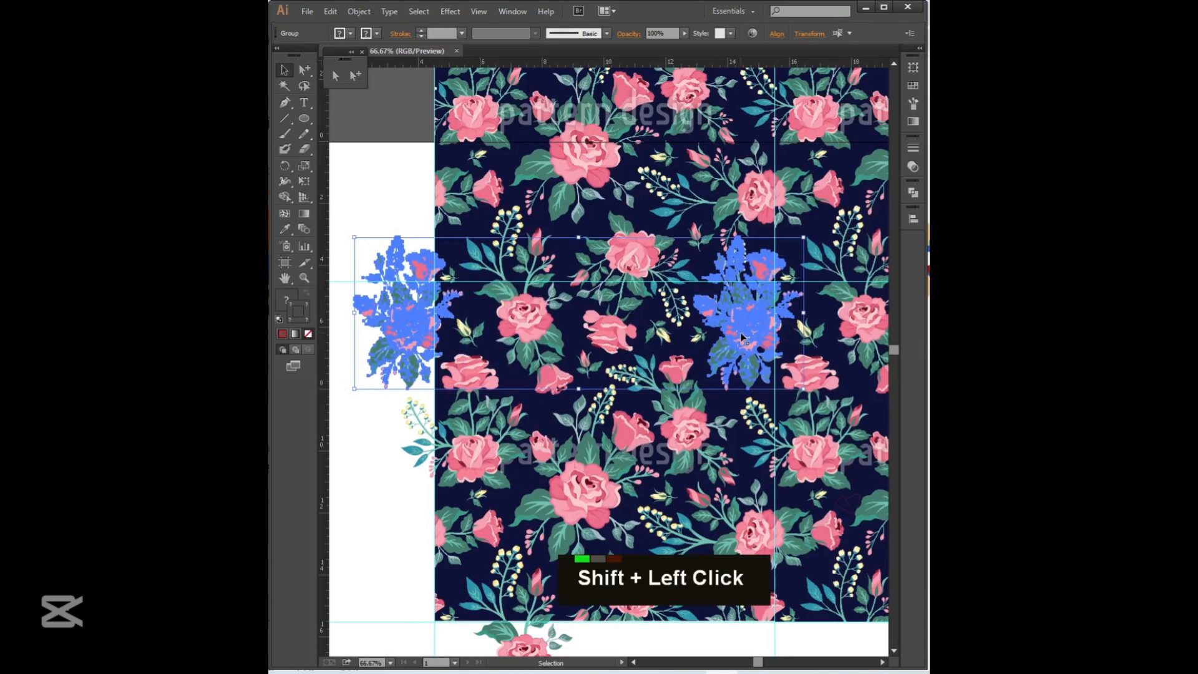
{"action": "key", "text": "alt+Down"}
{"action": "key", "text": "ctrl+a"}
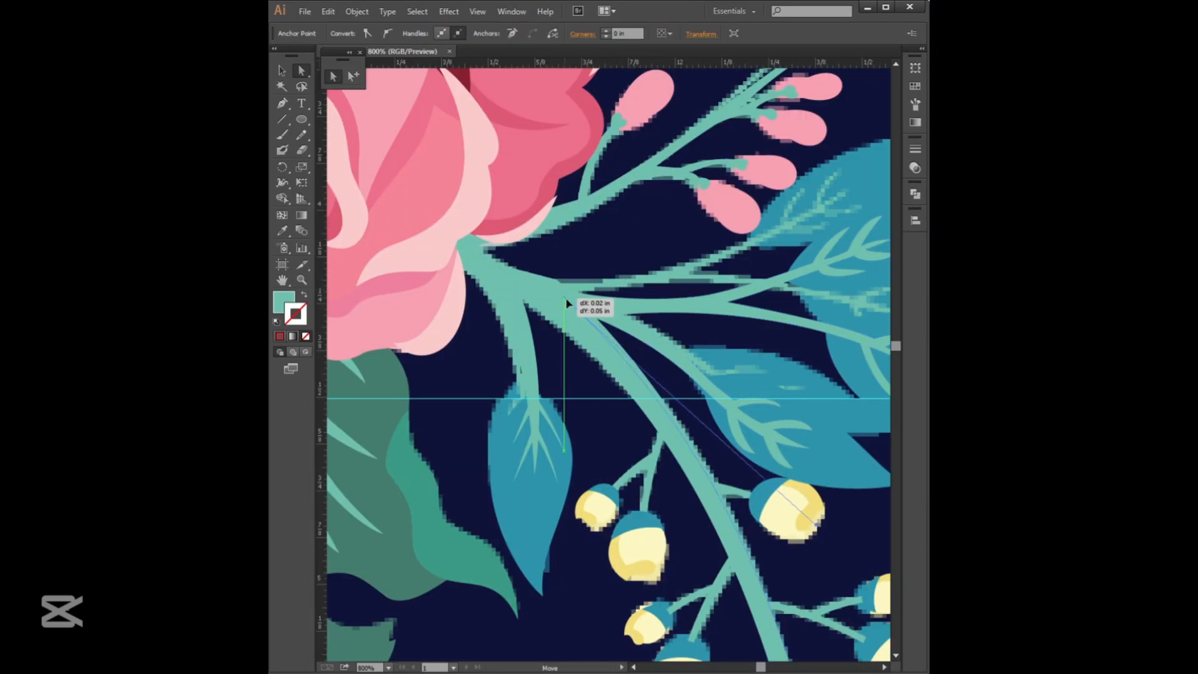
Reposition the anchor point where the teal stems branch below the rose, by about 0.02 in horizontally and 0.05 in vertically.
{"action": "left_click", "coordinate": [569, 302]}
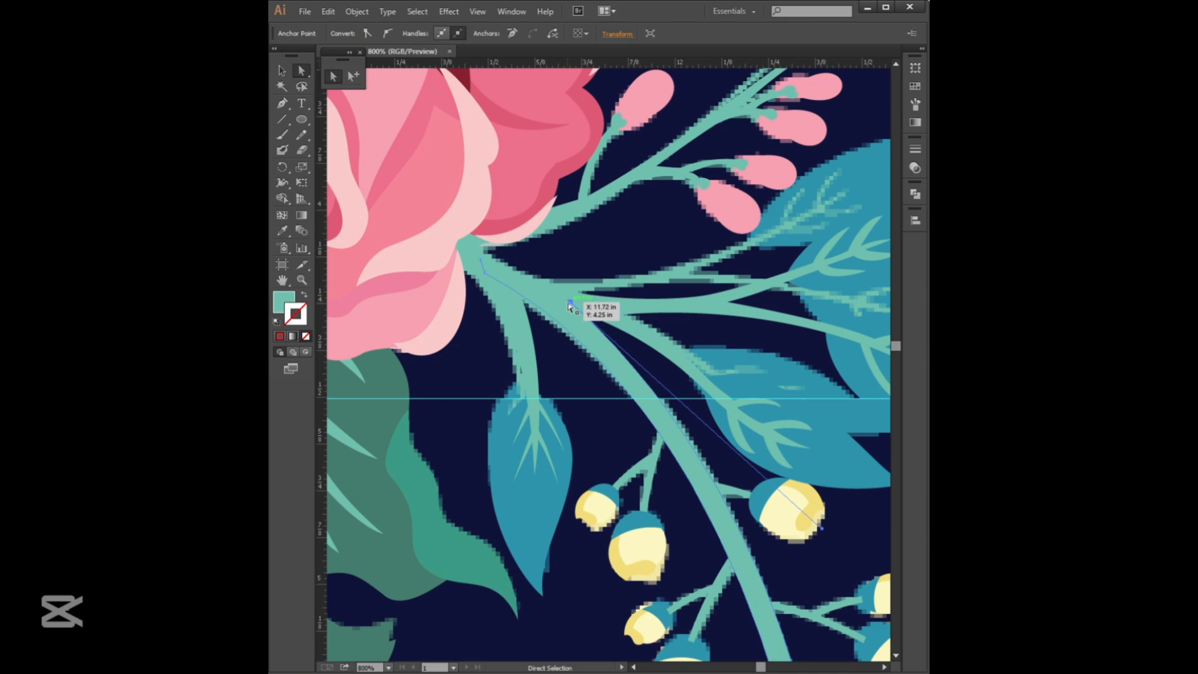
{"action": "left_click", "coordinate": [621, 312], "text": "ctrl+alt"}
{"action": "left_click", "coordinate": [615, 350], "text": "ctrl+alt"}
{"action": "left_click", "coordinate": [615, 353], "text": "ctrl+alt"}
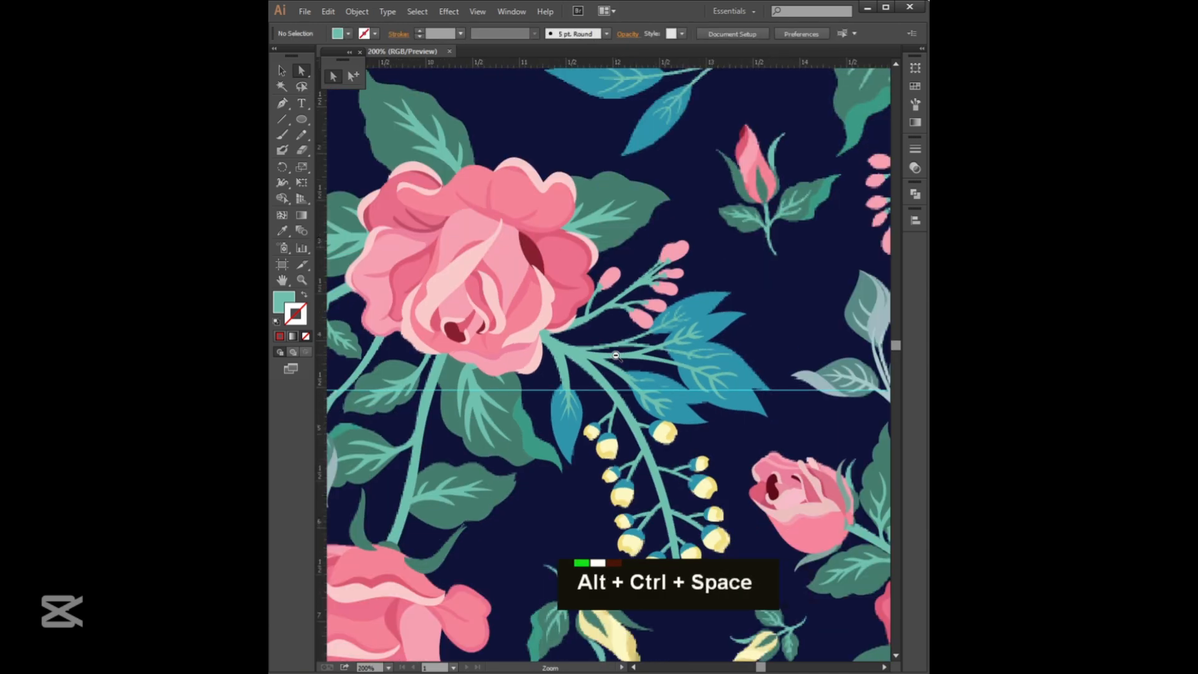
{"action": "left_click", "coordinate": [615, 354], "text": "ctrl+alt"}
{"action": "left_click", "coordinate": [615, 354], "text": "ctrl+alt"}
Duplicate the rose bouquet crossing the middle of the upper horizontal guide 11 in downward.
{"action": "left_click_drag", "start_coordinate": [594, 382], "coordinate": [613, 247]}
{"action": "key", "text": "v"}
{"action": "left_click", "coordinate": [573, 212]}
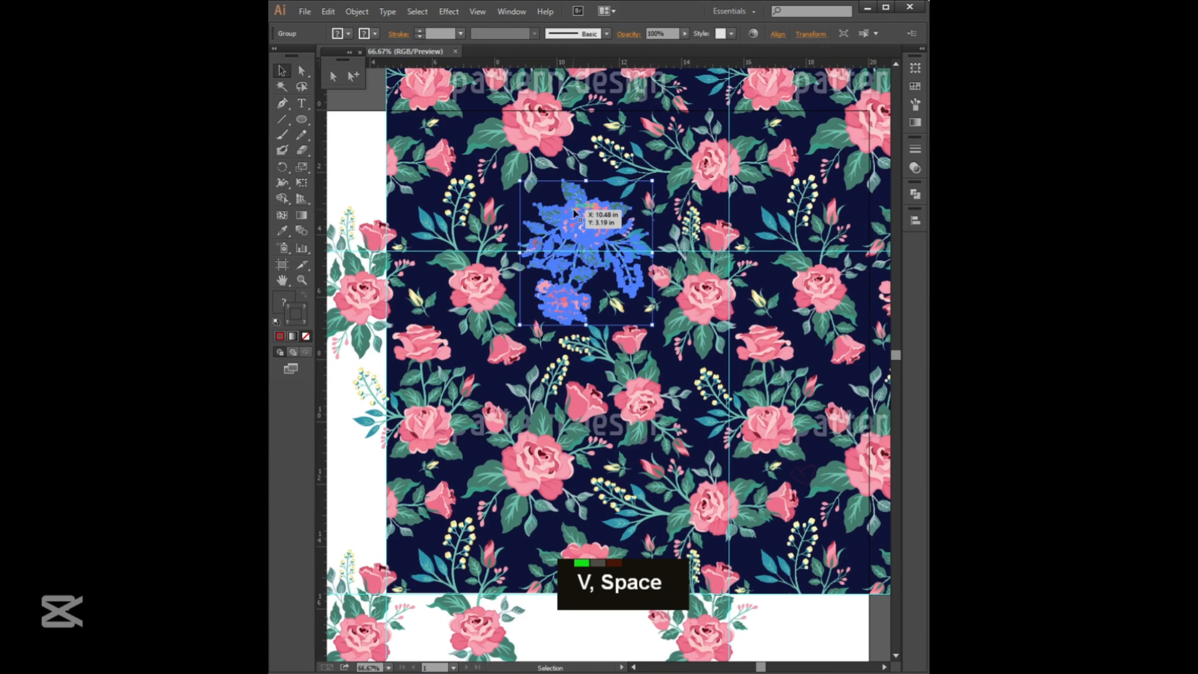
{"action": "key", "text": "alt+Down"}
{"action": "left_click", "coordinate": [574, 192]}
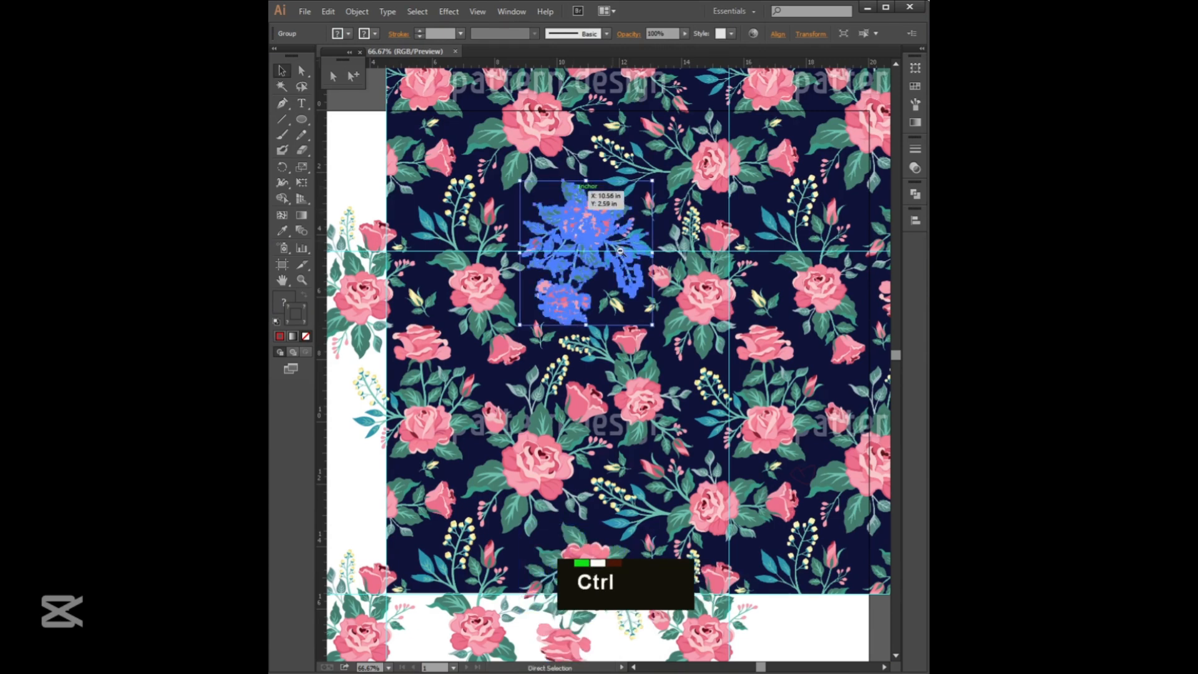
Duplicate the bouquet crossing the right vertical guide just above the lower guide 11 in to the left, and clear the selection.
{"action": "left_click", "coordinate": [622, 251], "text": "ctrl+alt"}
{"action": "left_click_drag", "start_coordinate": [742, 540], "coordinate": [742, 243]}
{"action": "left_click_drag", "start_coordinate": [815, 492], "coordinate": [723, 314]}
{"action": "key", "text": "v"}
{"action": "key", "text": "ctrl+a"}
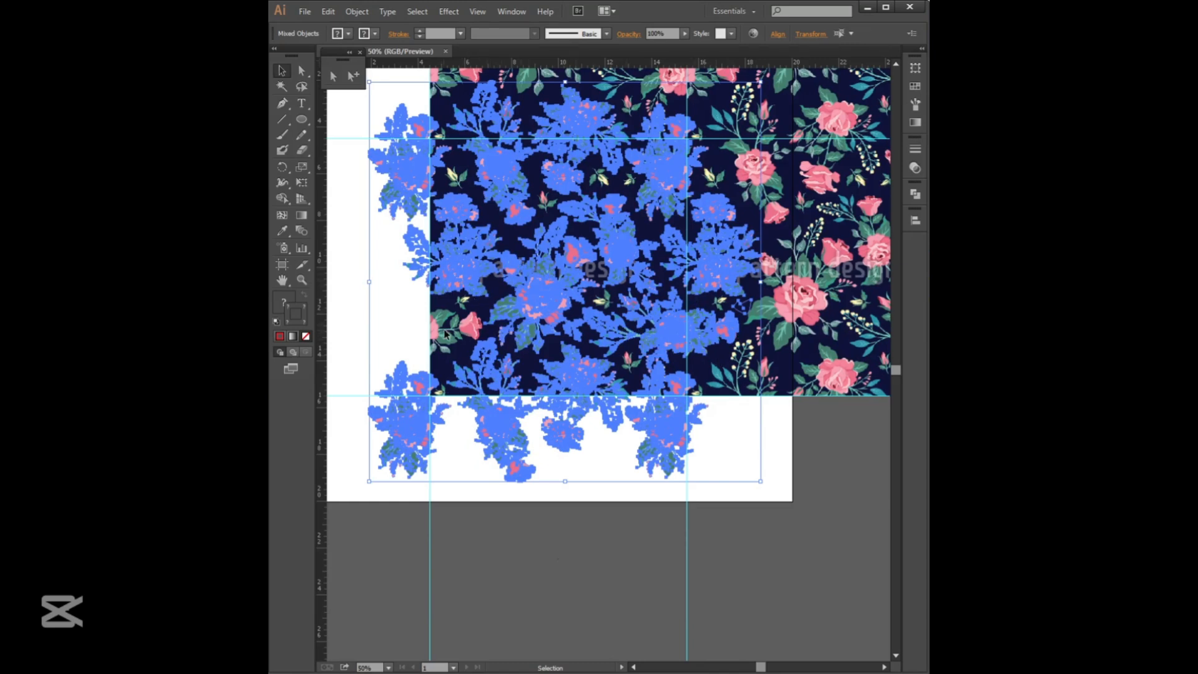
{"action": "left_click", "coordinate": [330, 70]}
{"action": "left_click", "coordinate": [677, 328]}
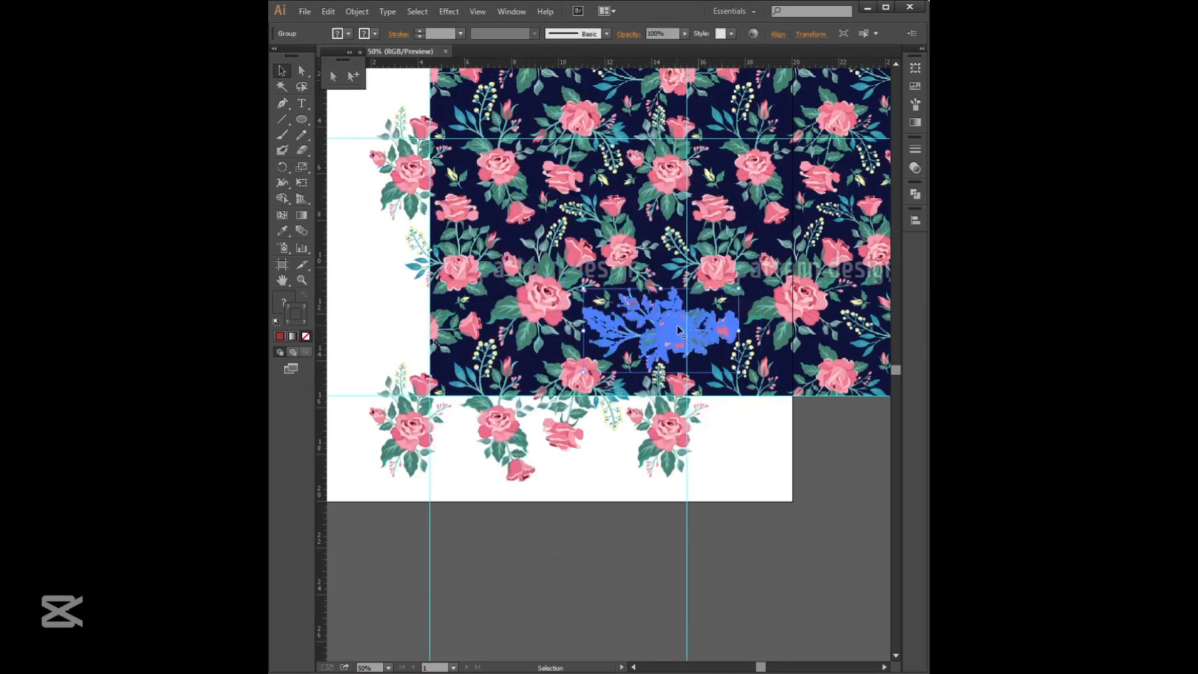
{"action": "key", "text": "alt+Left"}
{"action": "left_click", "coordinate": [756, 446]}
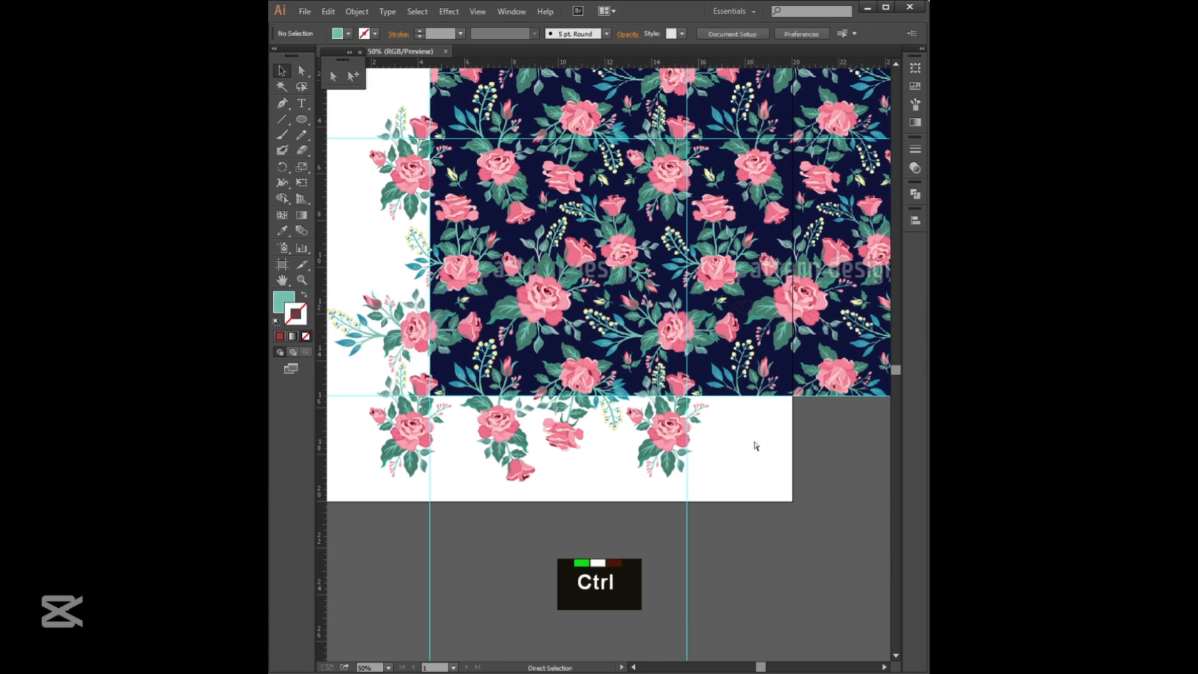
Save the document and select all the flowers to check the edge copies, clearing the selection at the end.
{"action": "key", "text": "ctrl+a"}
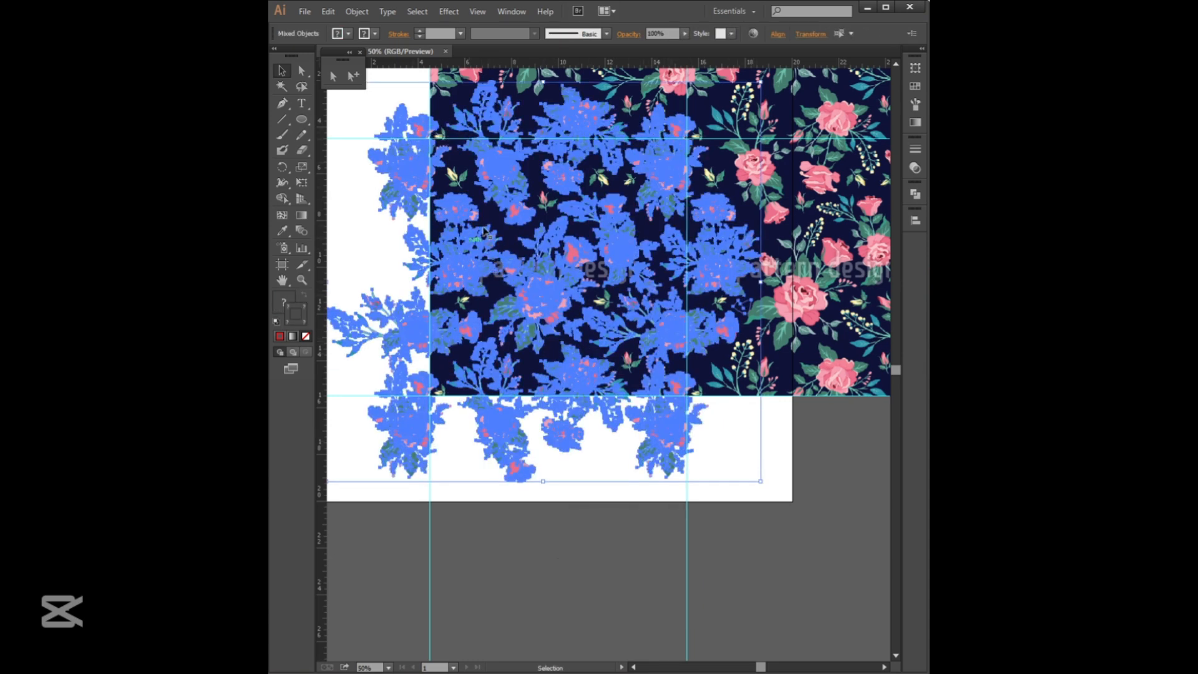
{"action": "key", "text": "ctrl+s"}
{"action": "key", "text": "ctrl+minus"}
{"action": "key", "text": "ctrl+a"}
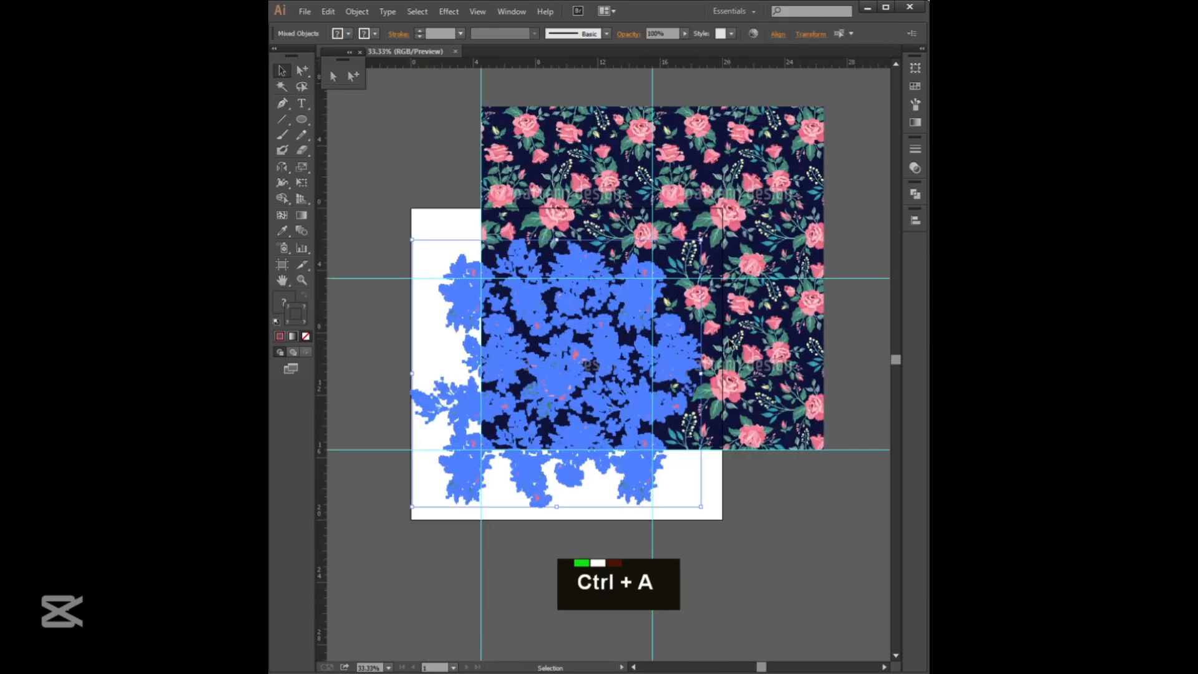
{"action": "left_click", "coordinate": [439, 185]}
Unlock the pattern images, delete the three outside the guide-bounded square, and lock the remaining one.
{"action": "key", "text": "ctrl+alt+2"}
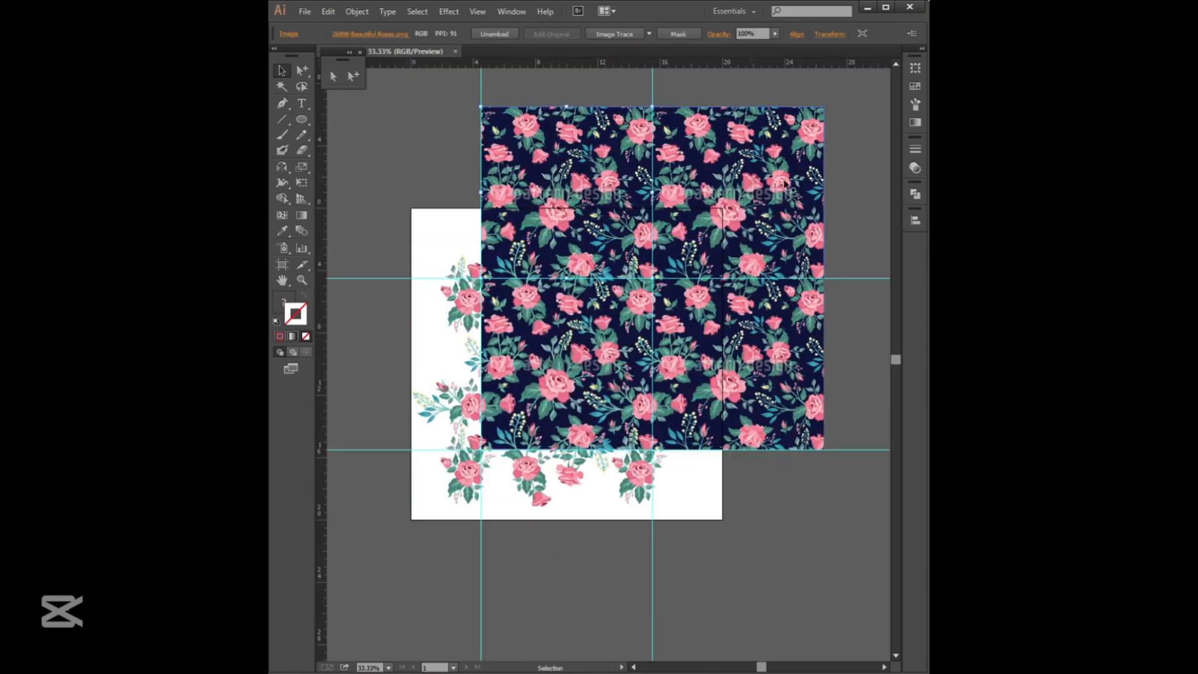
{"action": "key", "text": "BackSpace"}
{"action": "left_click", "coordinate": [784, 181]}
{"action": "key", "text": "BackSpace"}
{"action": "key", "text": "BackSpace"}
{"action": "left_click", "coordinate": [783, 297]}
{"action": "key", "text": "BackSpace"}
{"action": "key", "text": "BackSpace"}
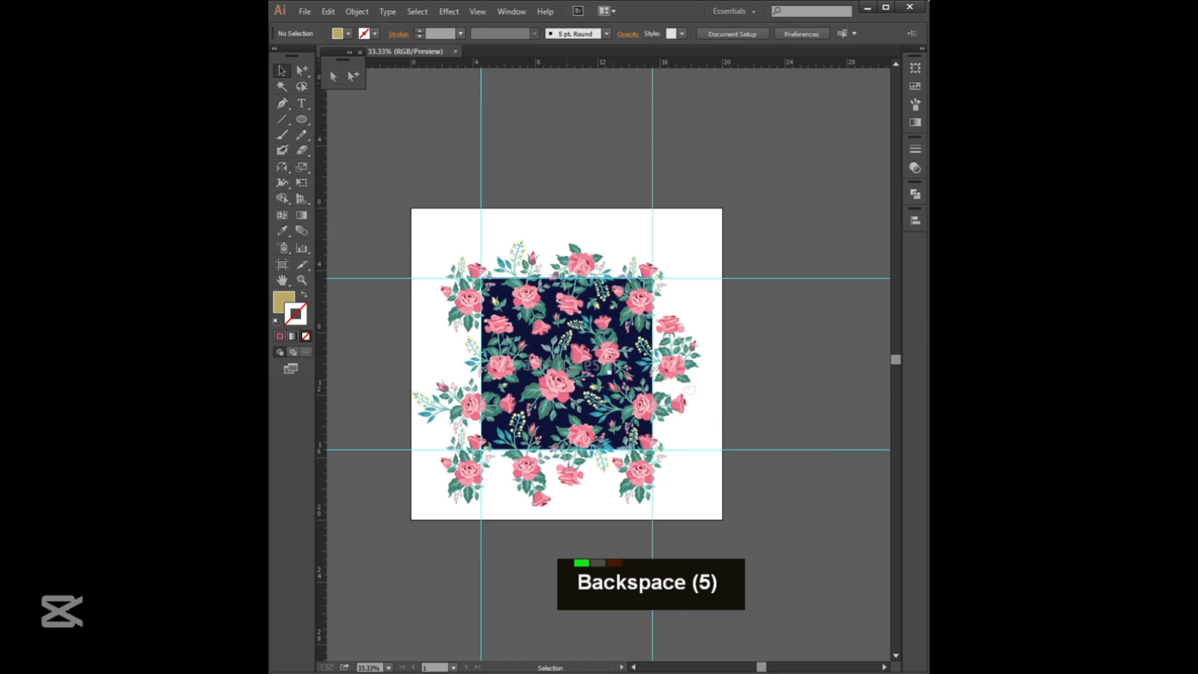
{"action": "key", "text": "ctrl+2"}
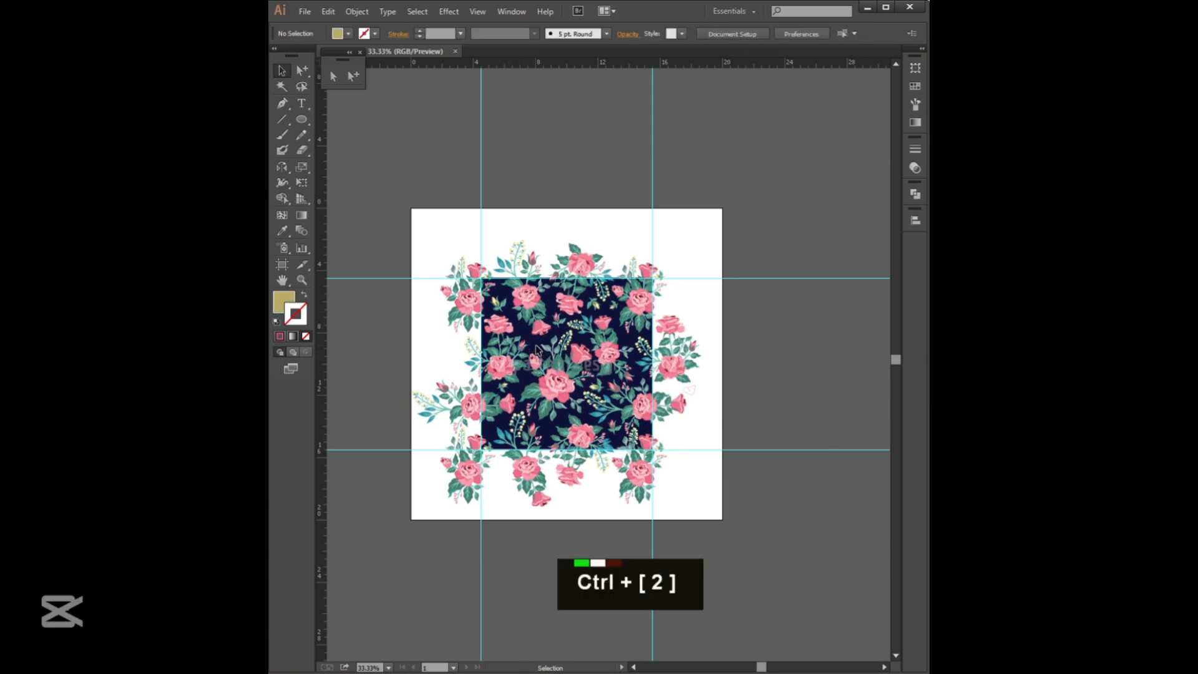
Select all the traced flowers around and inside the pattern square and group them.
{"action": "key", "text": "ctrl+a"}
{"action": "left_click", "coordinate": [403, 182]}
{"action": "left_click_drag", "start_coordinate": [404, 181], "coordinate": [807, 552]}
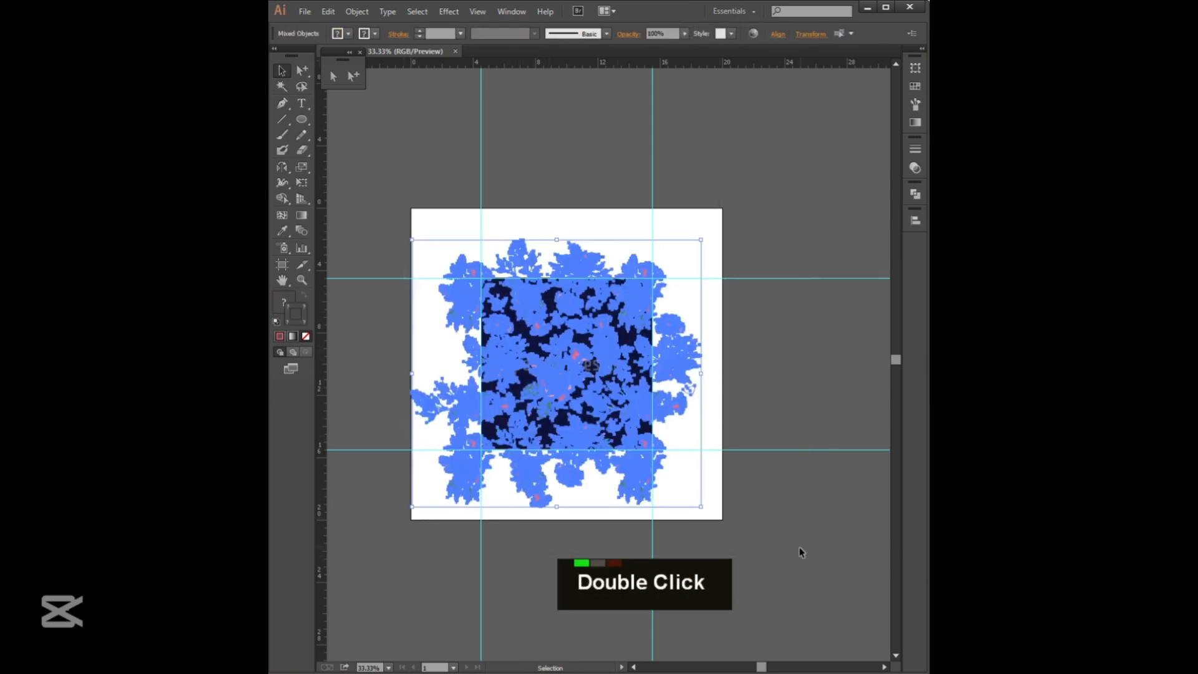
{"action": "left_click", "coordinate": [358, 12]}
{"action": "left_click", "coordinate": [388, 61]}
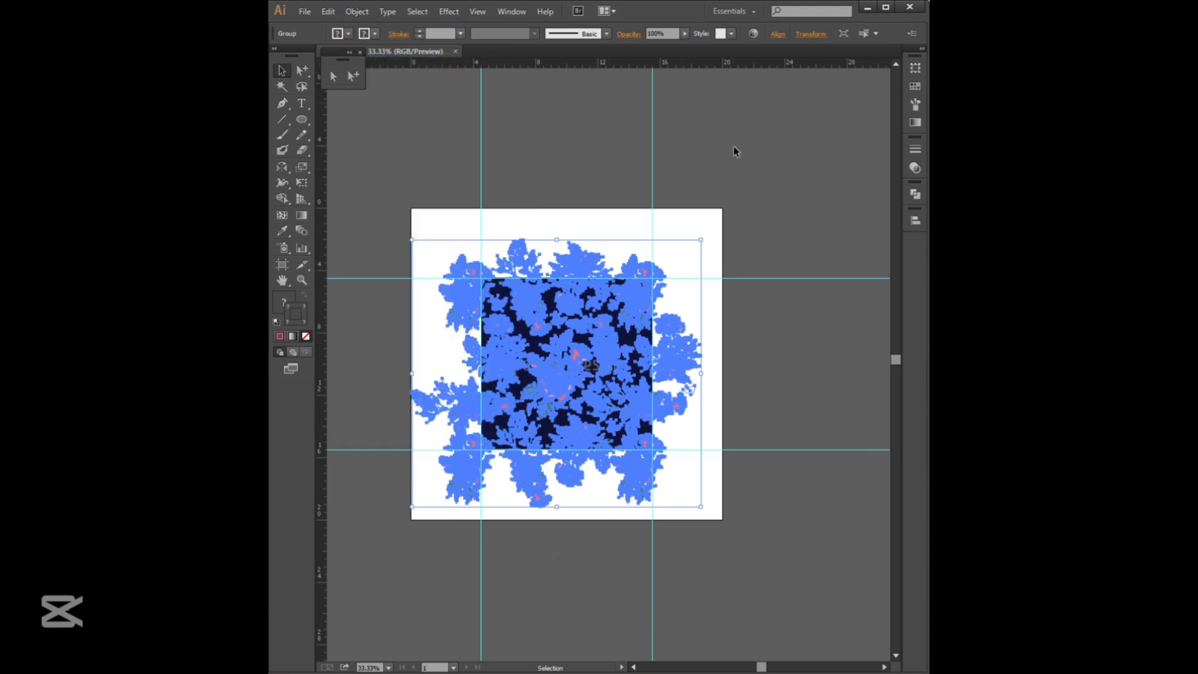
{"action": "left_click", "coordinate": [735, 149]}
Delete the stray red outline beside the rosebud to the right of the pattern square.
{"action": "left_click", "coordinate": [594, 445], "text": "ctrl"}
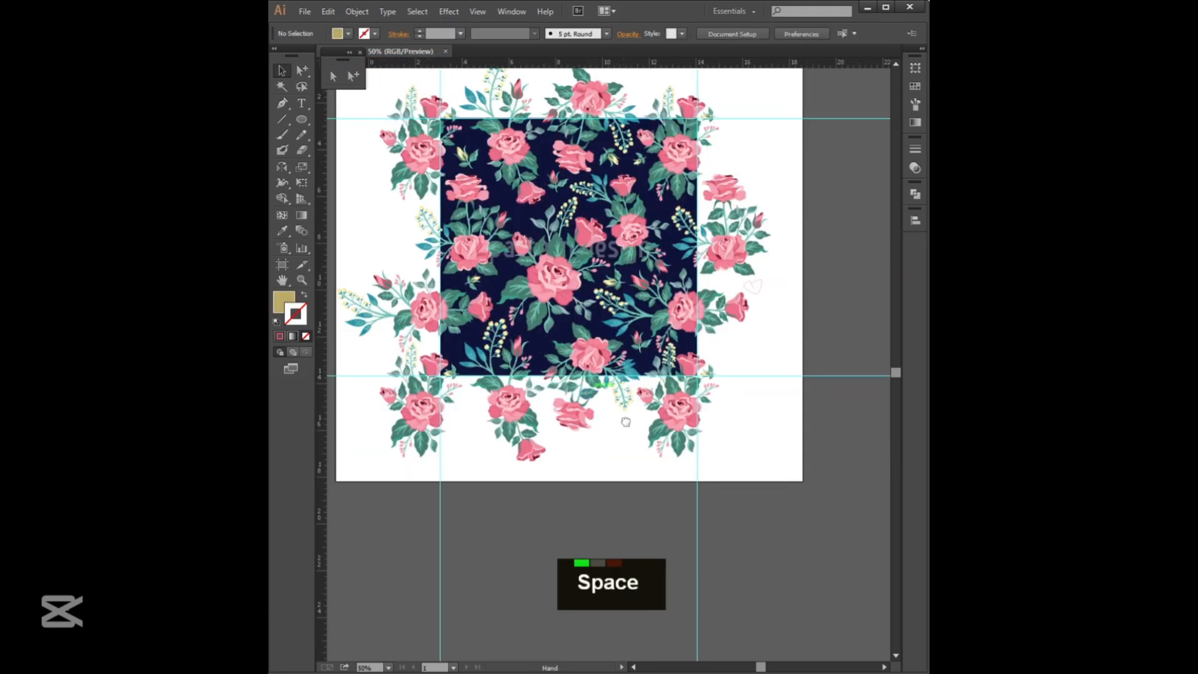
{"action": "left_click_drag", "start_coordinate": [594, 448], "coordinate": [631, 497]}
{"action": "left_click", "coordinate": [800, 338]}
{"action": "key", "text": "a"}
{"action": "left_click", "coordinate": [813, 355]}
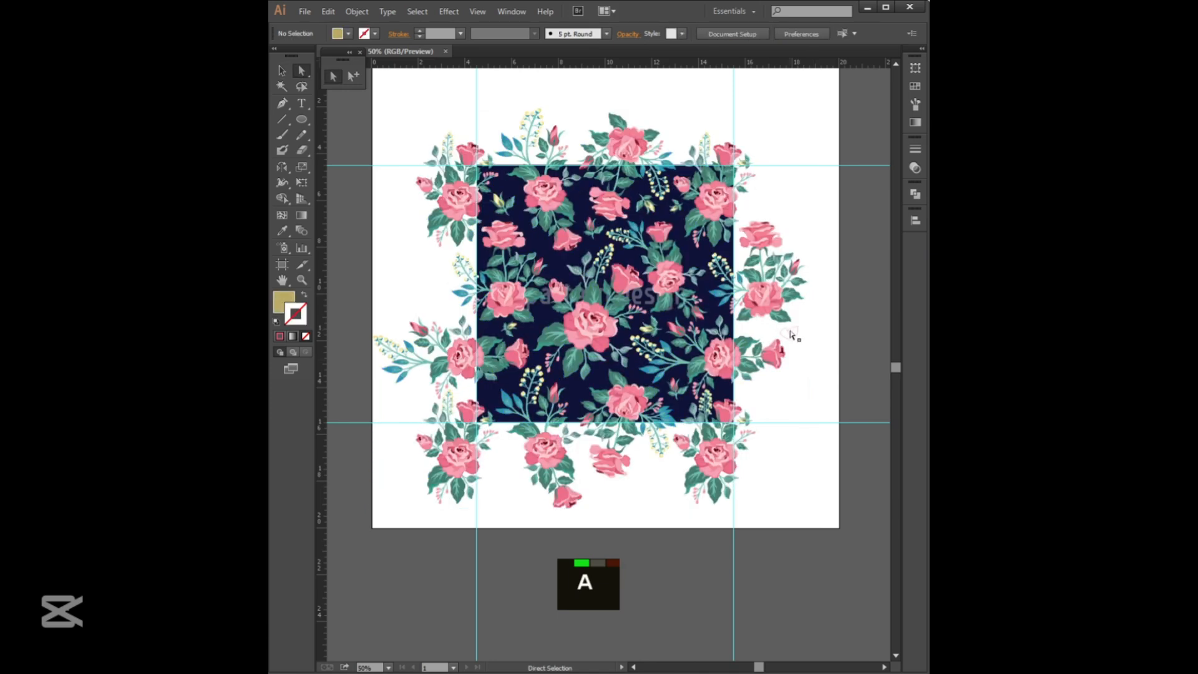
{"action": "left_click_drag", "start_coordinate": [779, 322], "coordinate": [806, 340]}
{"action": "key", "text": "BackSpace"}
{"action": "key", "text": "BackSpace"}
{"action": "key", "text": "BackSpace"}
{"action": "key", "text": "BackSpace"}
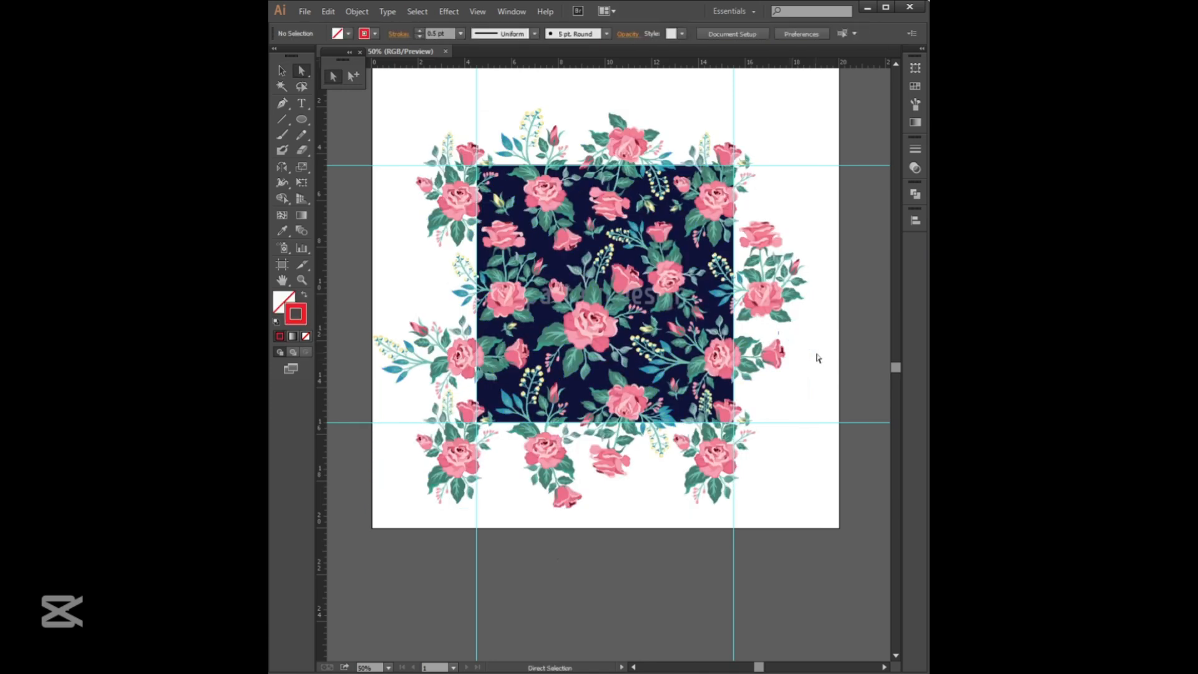
Select the flower group to check which artwork it includes, and clear the selection.
{"action": "key", "text": "v"}
{"action": "left_click", "coordinate": [615, 188]}
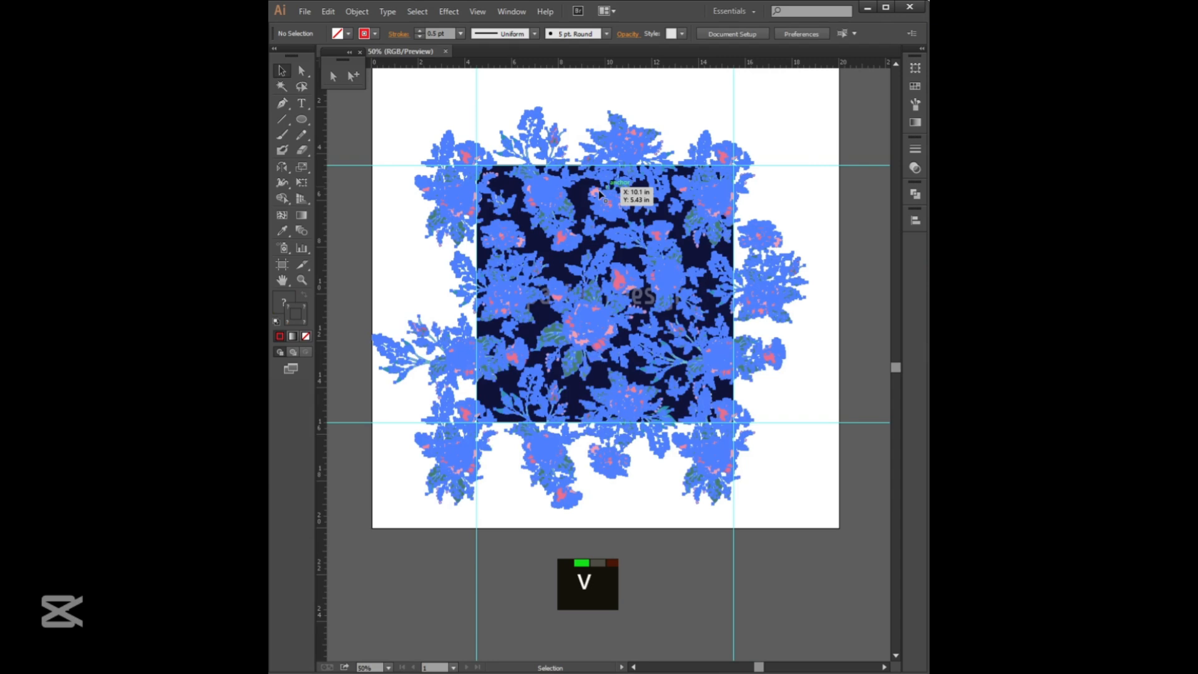
{"action": "left_click", "coordinate": [537, 91]}
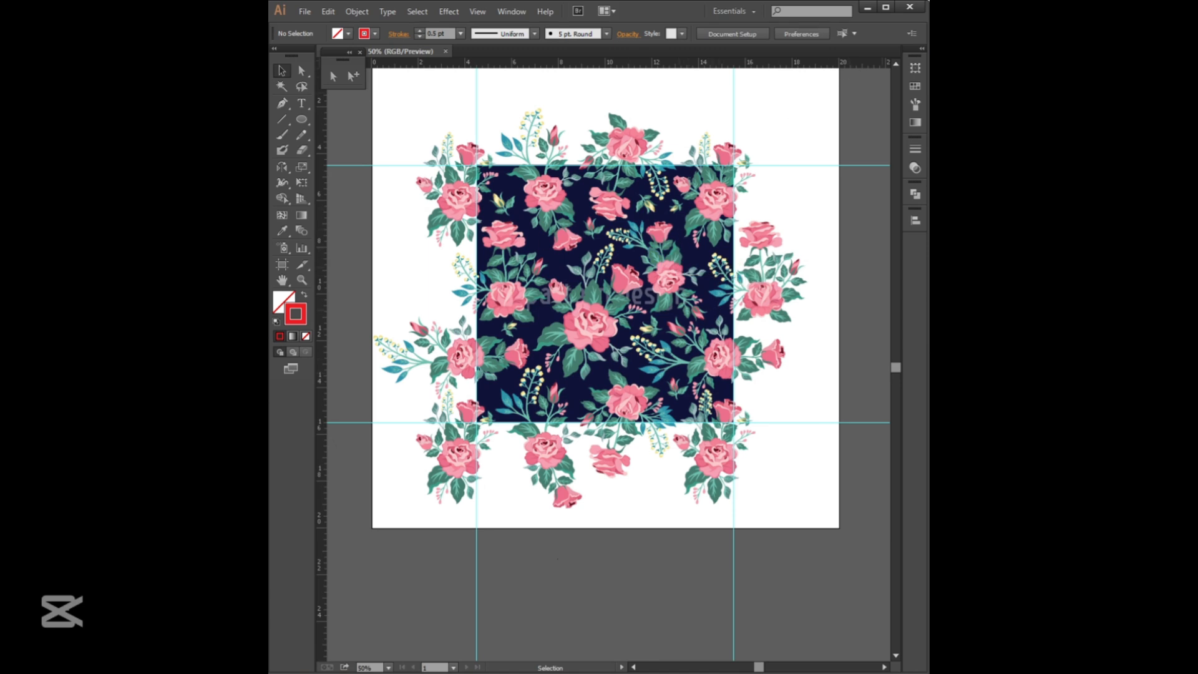
Draw an 11 in by 11 in unfilled rectangle with a red outline over the flower artwork.
{"action": "left_click", "coordinate": [302, 124]}
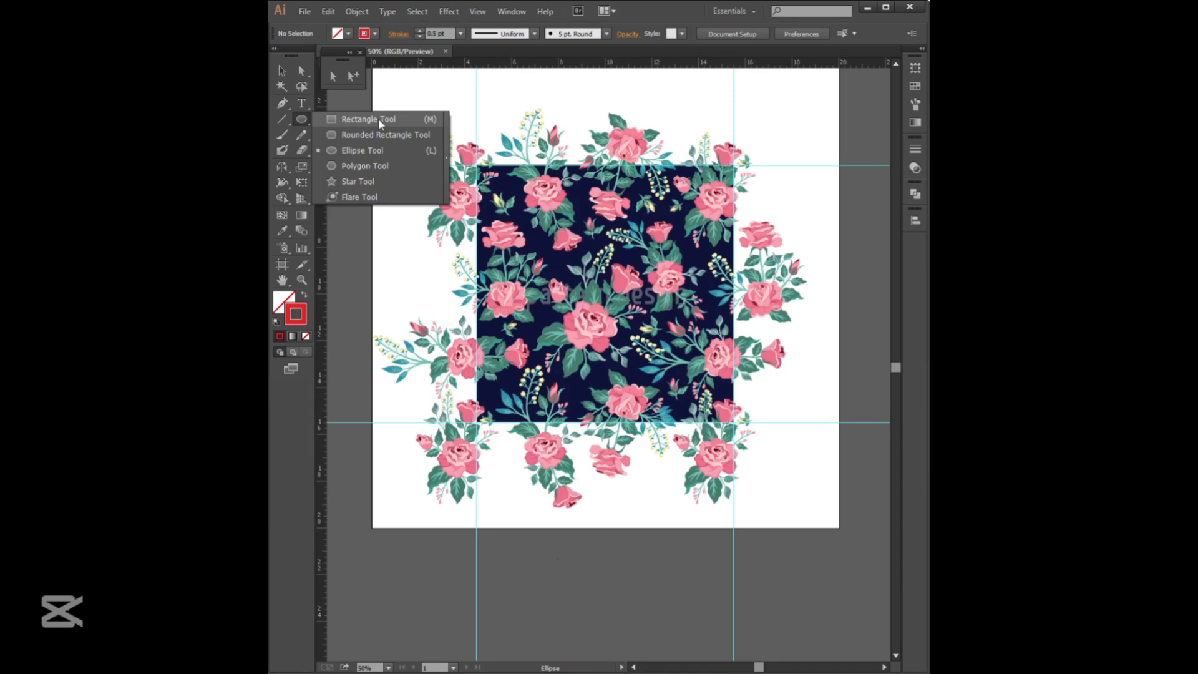
{"action": "left_click", "coordinate": [379, 121]}
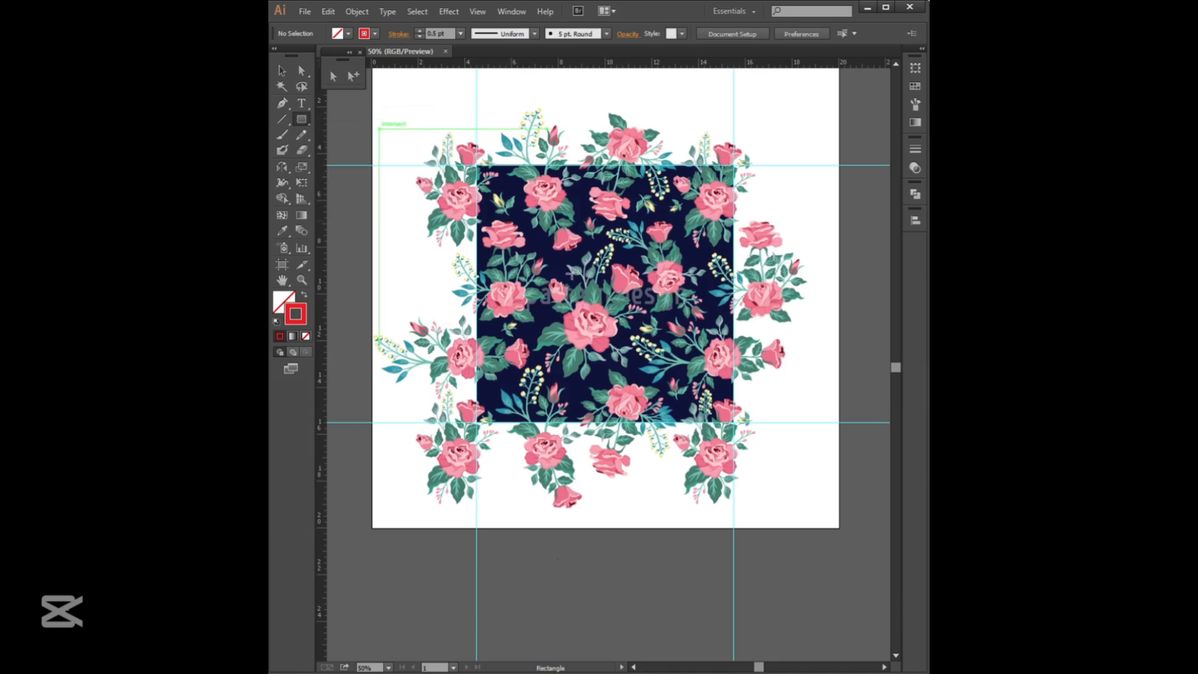
{"action": "key", "text": "alt"}
{"action": "left_click", "coordinate": [538, 244], "text": "alt"}
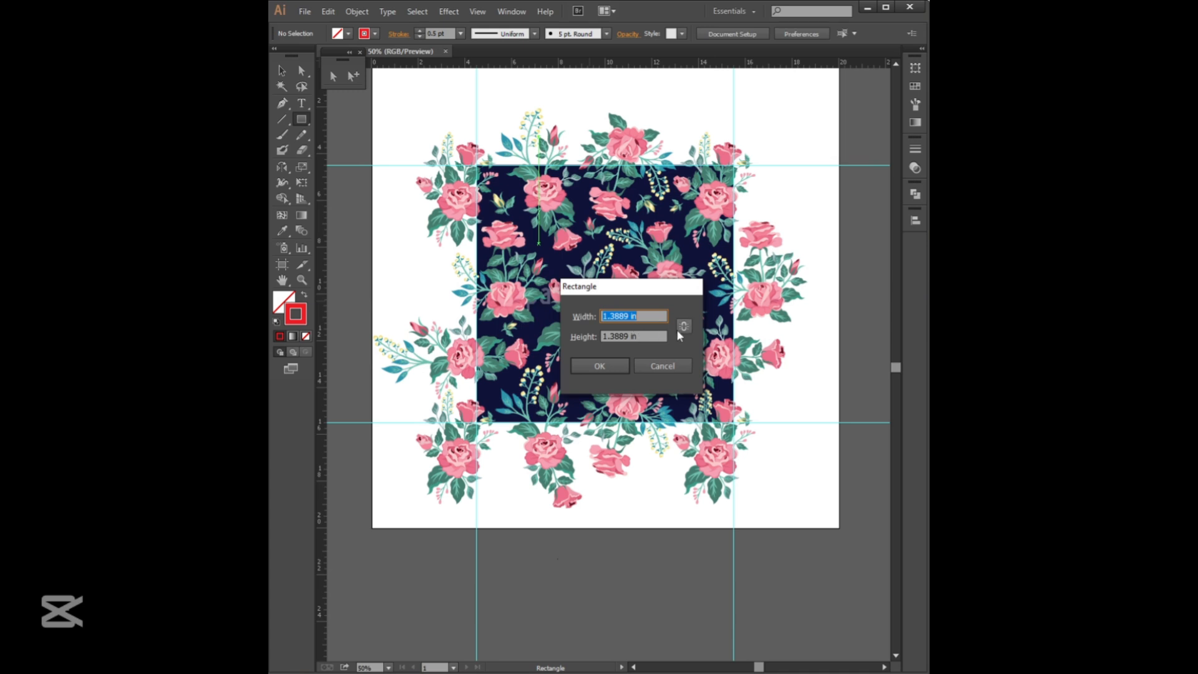
{"action": "type", "text": "11"}
{"action": "key", "text": "Tab"}
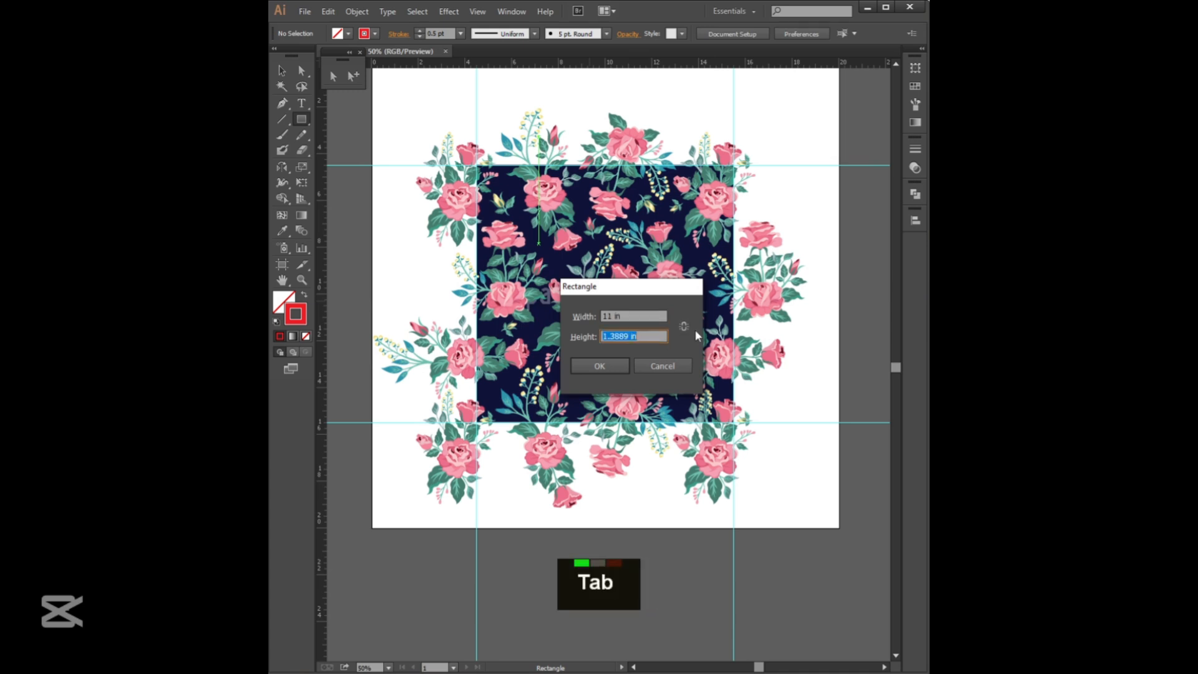
{"action": "type", "text": "11"}
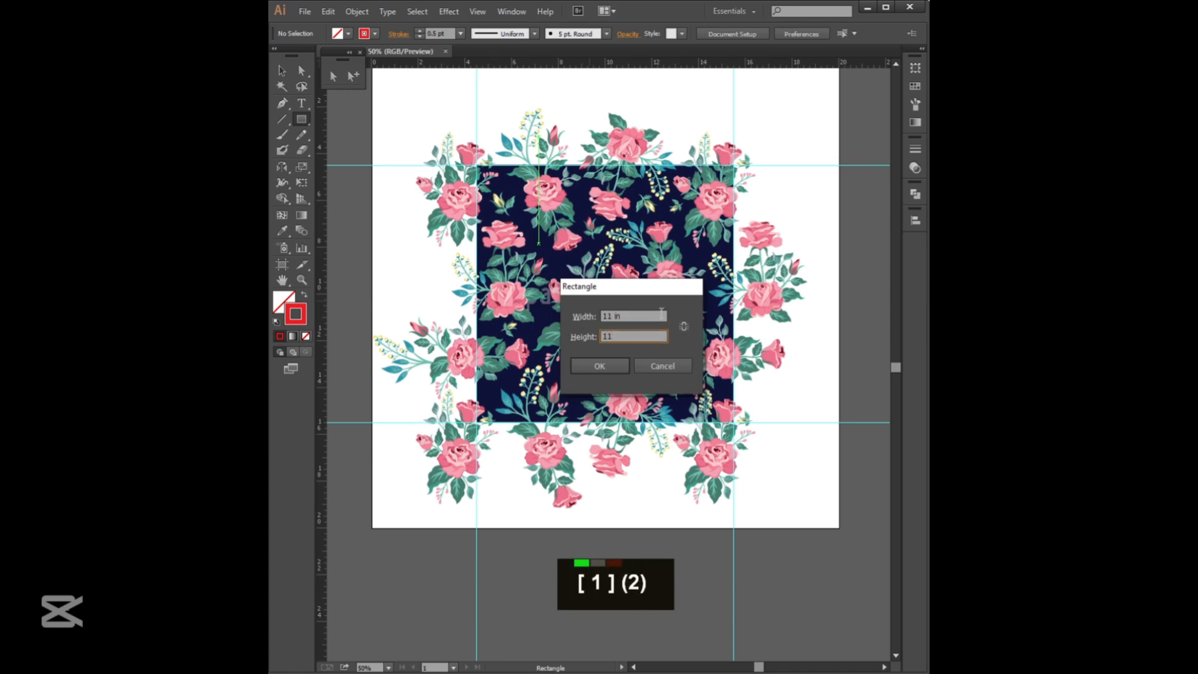
{"action": "left_click", "coordinate": [601, 365]}
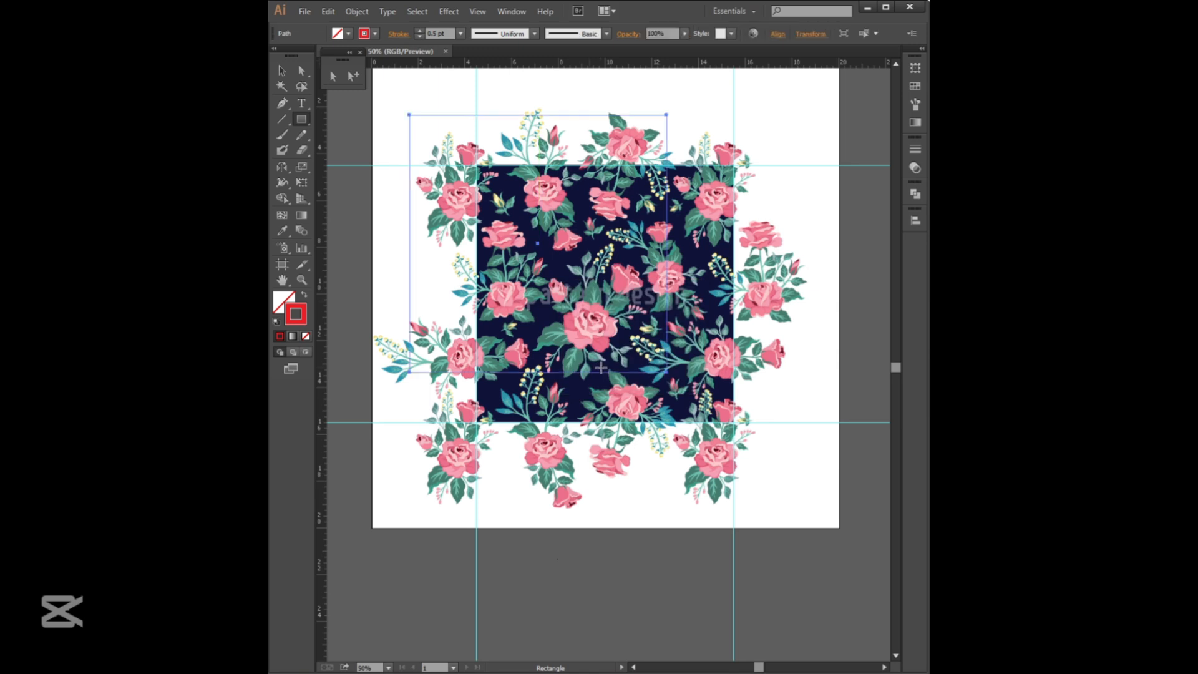
{"action": "key", "text": "v"}
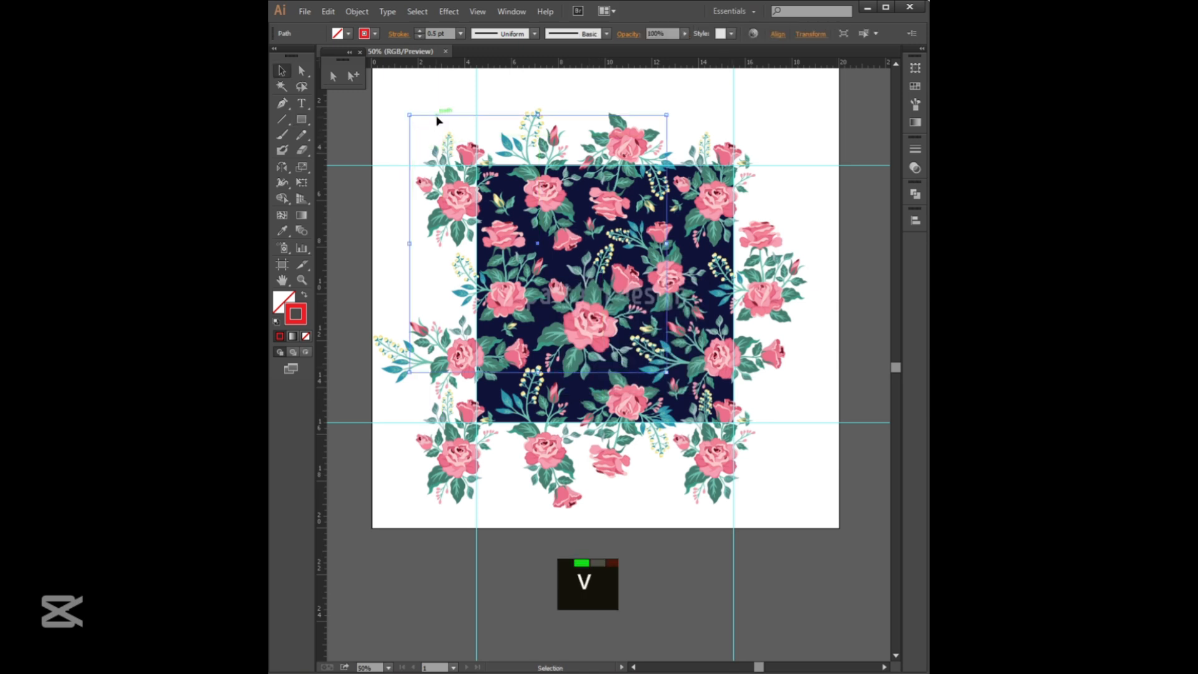
{"action": "mouse_move", "coordinate": [436, 120]}
{"action": "left_mouse_down"}
{"action": "mouse_move", "coordinate": [515, 181]}
{"action": "mouse_move", "coordinate": [427, 142]}
{"action": "left_mouse_up"}
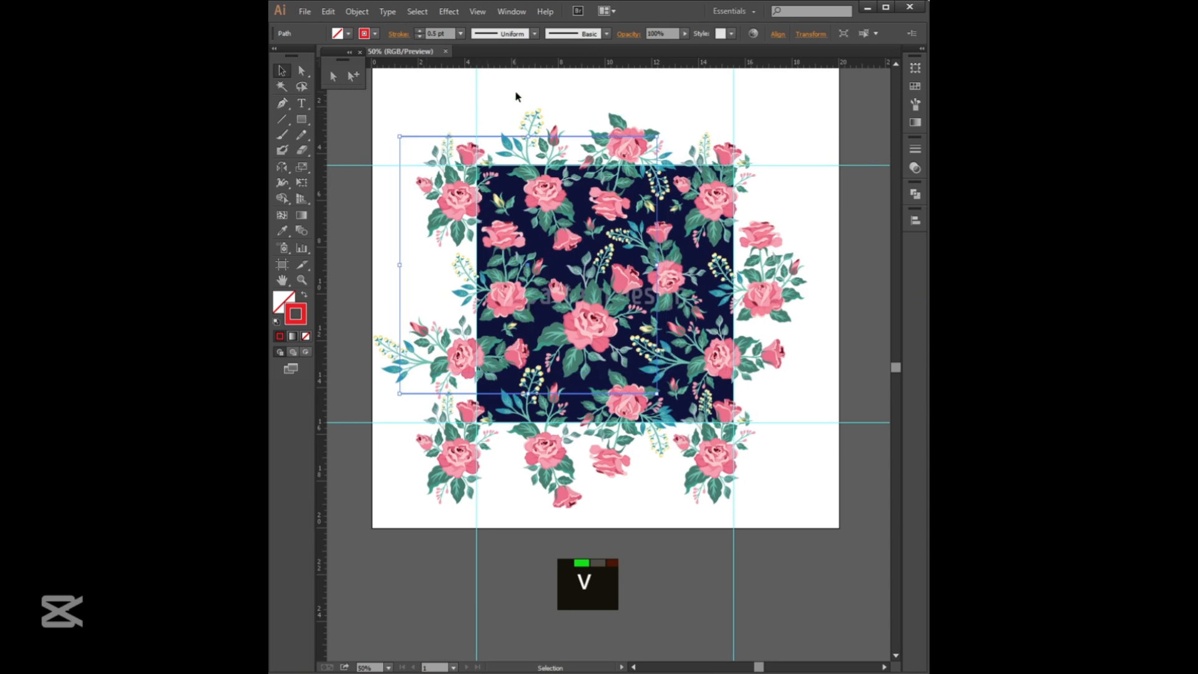
{"action": "left_click", "coordinate": [515, 96]}
Clear all guides from the document.
{"action": "left_click", "coordinate": [477, 11]}
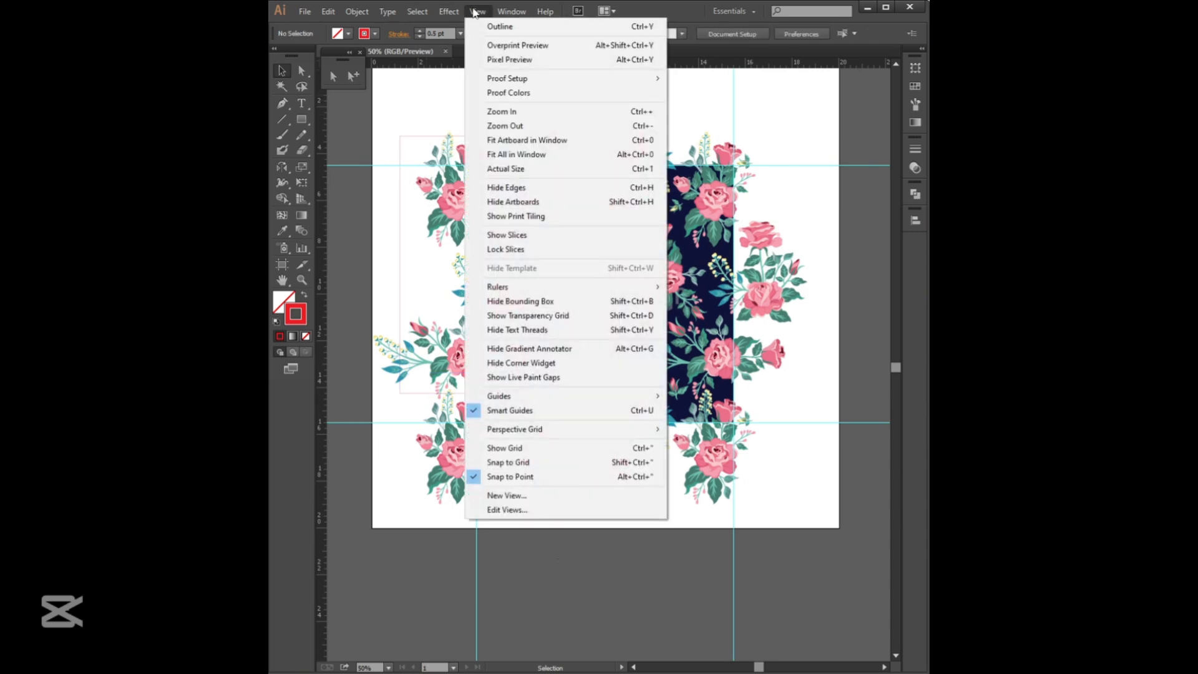
{"action": "mouse_move", "coordinate": [624, 397]}
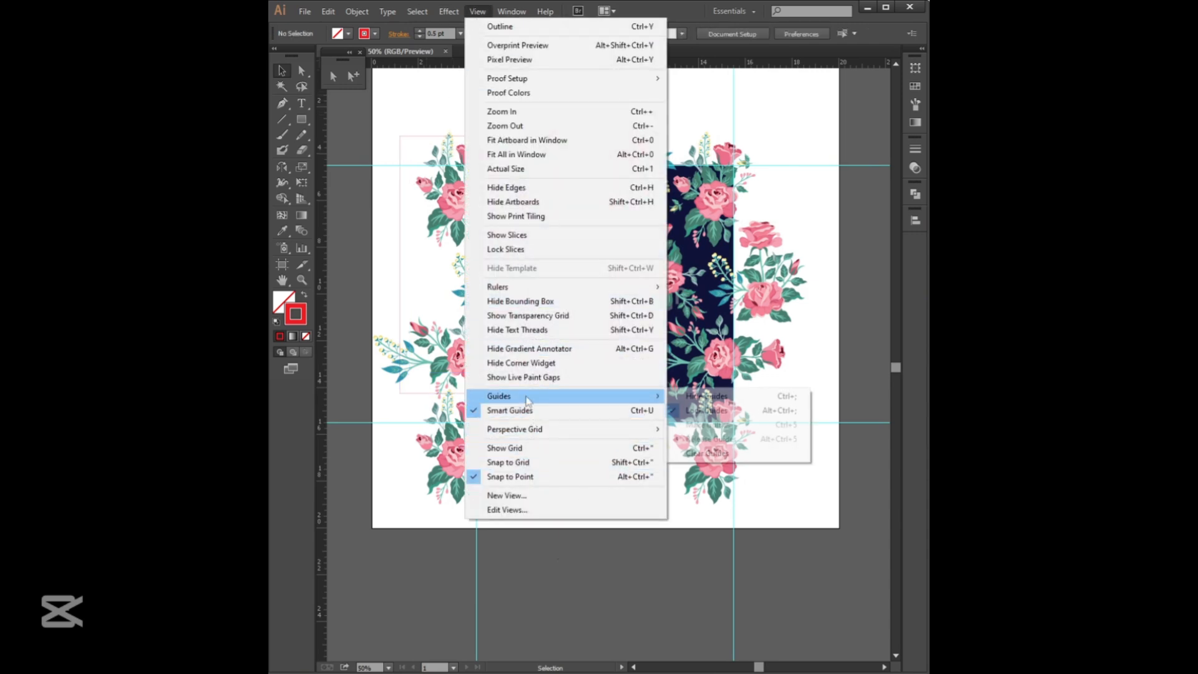
{"action": "left_click", "coordinate": [736, 453]}
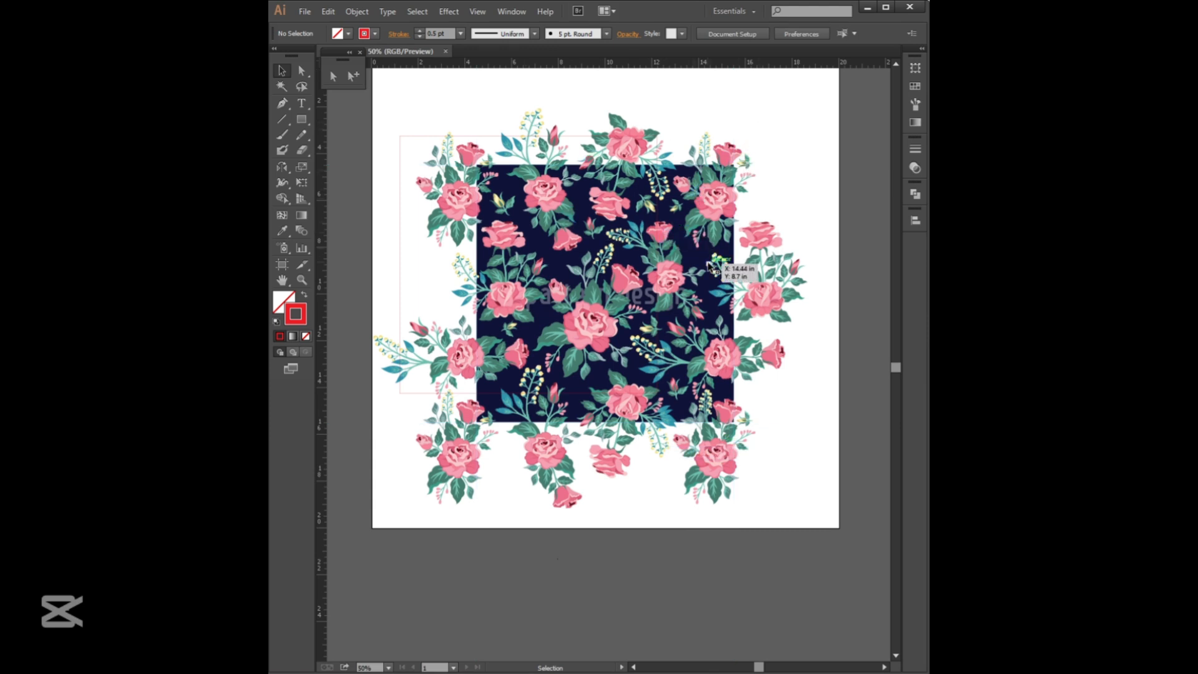
Unlock all objects and move the dark pattern image off the artboard to the left of the flowers.
{"action": "key", "text": "ctrl+alt"}
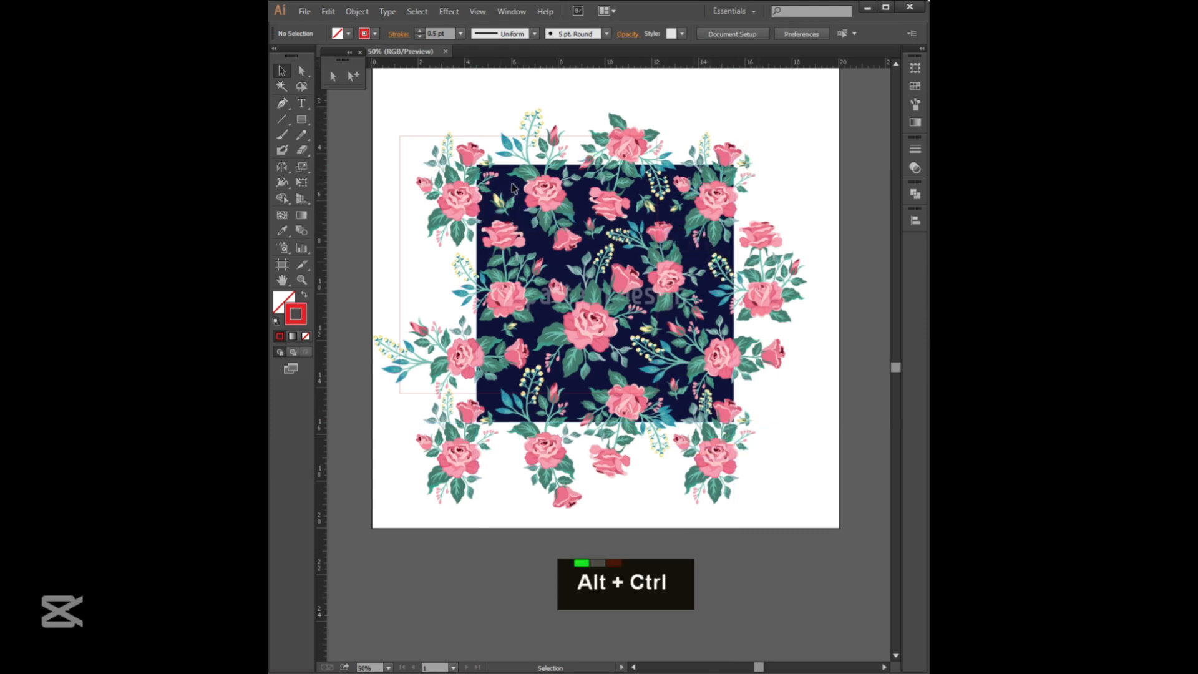
{"action": "left_click", "coordinate": [349, 10]}
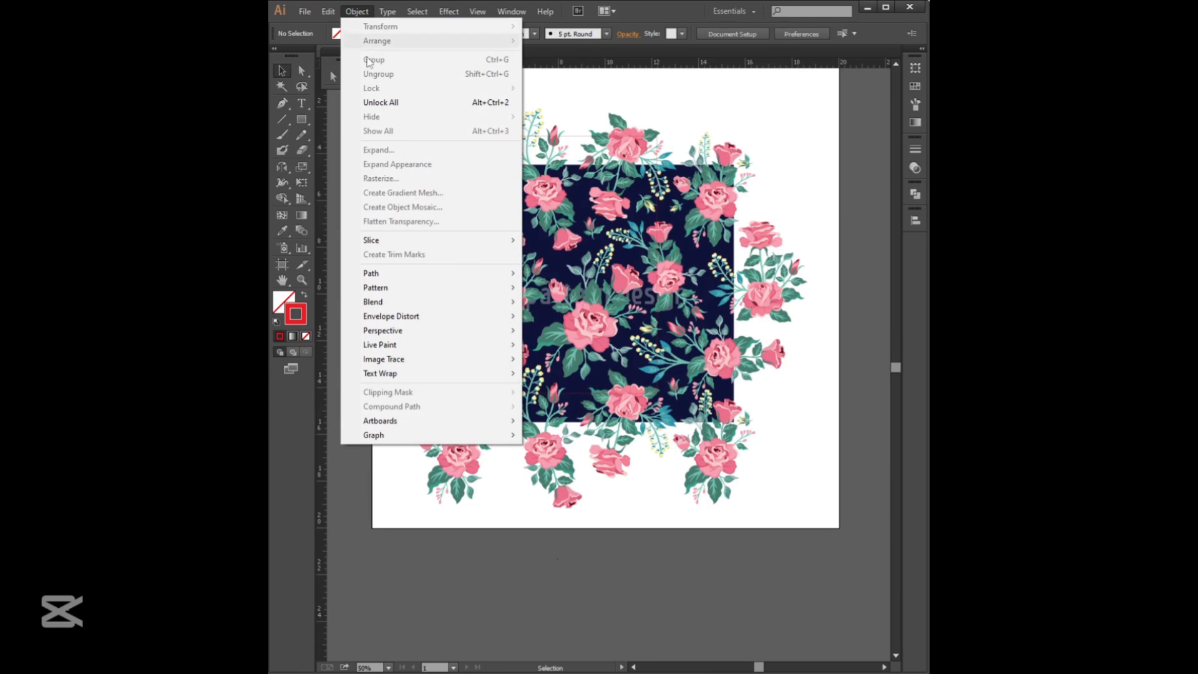
{"action": "left_click", "coordinate": [416, 104]}
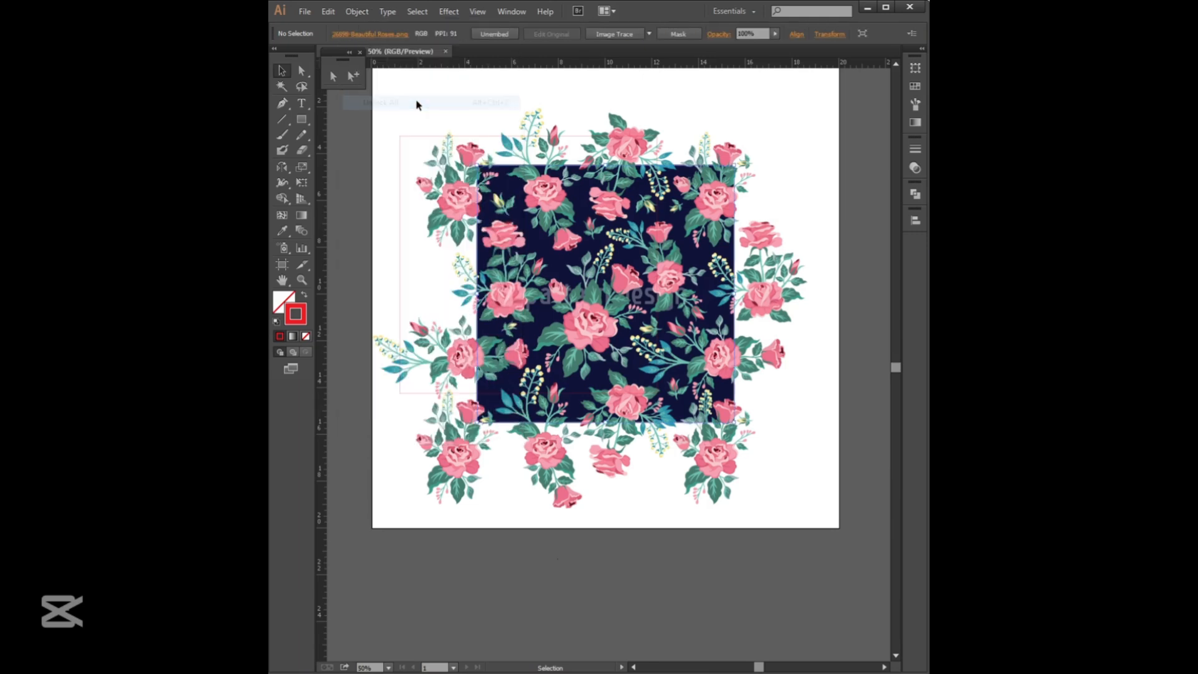
{"action": "left_click", "coordinate": [828, 128]}
{"action": "scroll", "coordinate": [642, 231], "scroll_direction": "down", "scroll_amount": 1}
{"action": "left_click_drag", "start_coordinate": [515, 310], "coordinate": [588, 235]}
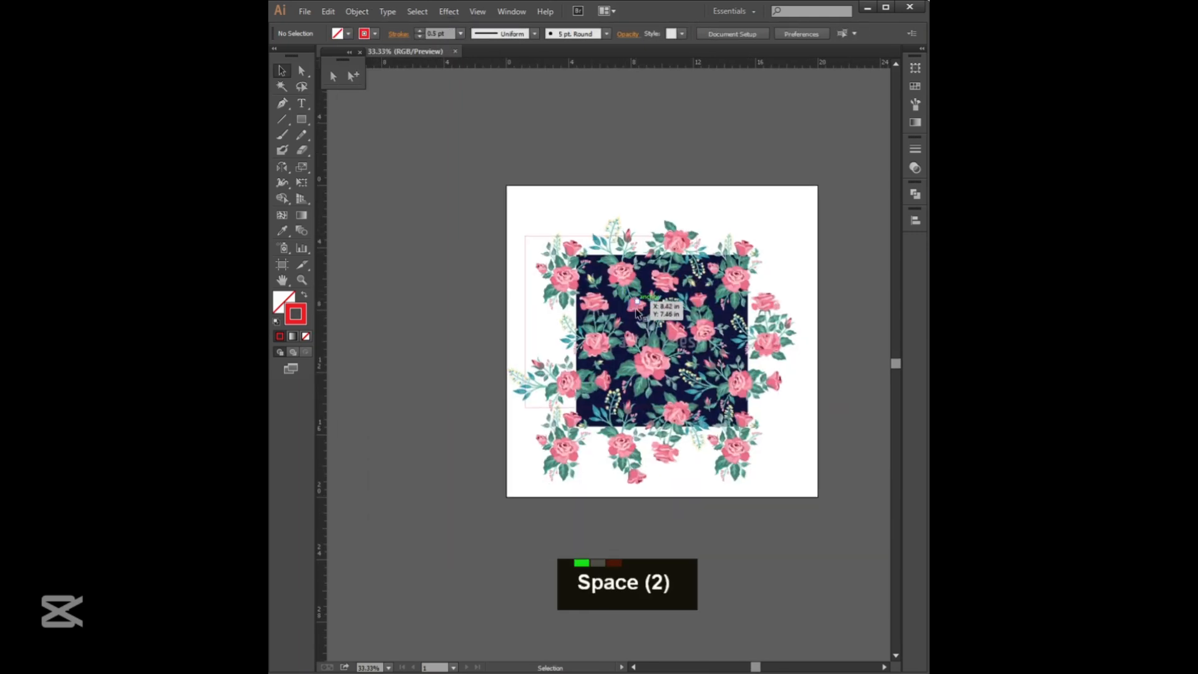
{"action": "left_click_drag", "start_coordinate": [523, 318], "coordinate": [373, 310]}
{"action": "left_click", "coordinate": [553, 178]}
{"action": "left_click", "coordinate": [626, 322], "text": "ctrl"}
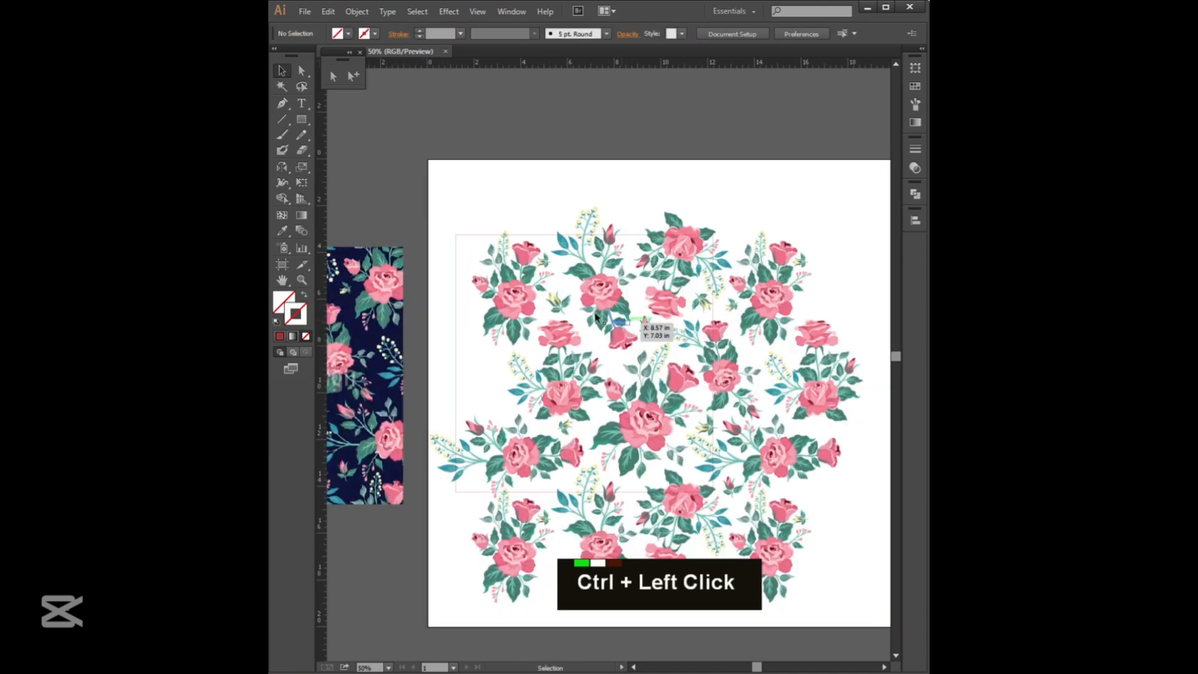
Move the red-outlined square to the middle of the flower group so the edge bouquets cross its borders.
{"action": "double_click", "coordinate": [471, 240]}
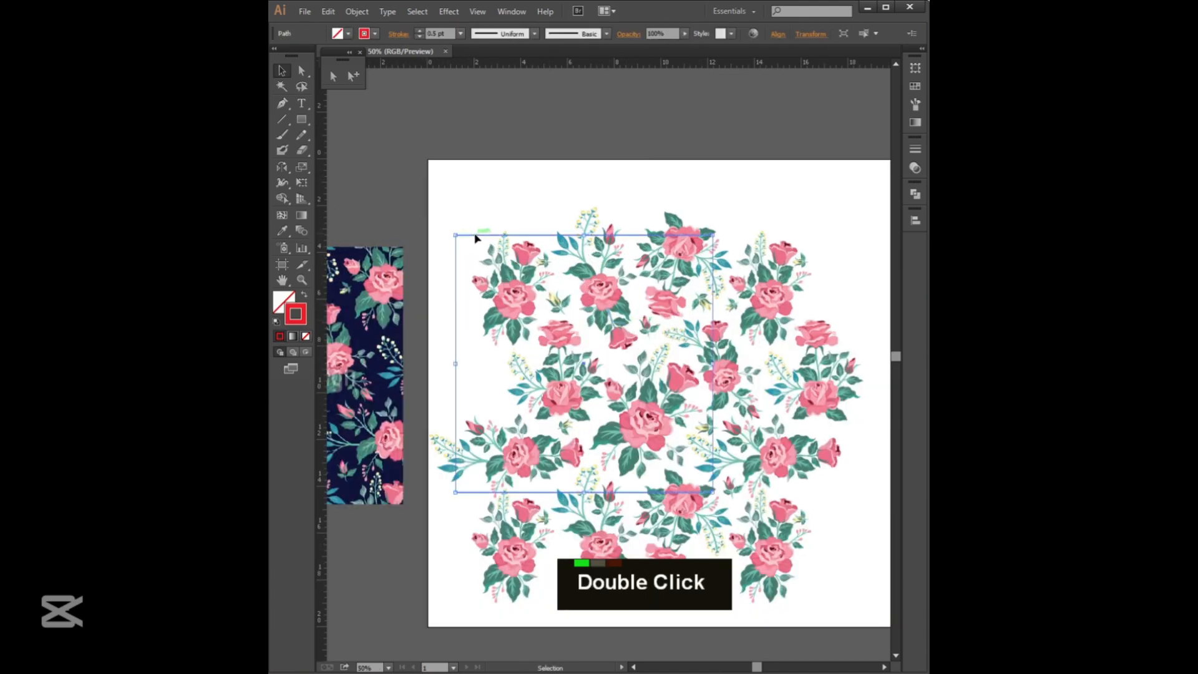
{"action": "mouse_move", "coordinate": [482, 247]}
{"action": "left_mouse_down"}
{"action": "mouse_move", "coordinate": [545, 275]}
{"action": "mouse_move", "coordinate": [547, 294]}
{"action": "mouse_move", "coordinate": [541, 284]}
{"action": "left_mouse_up"}
{"action": "key", "text": "space"}
{"action": "key", "text": "space"}
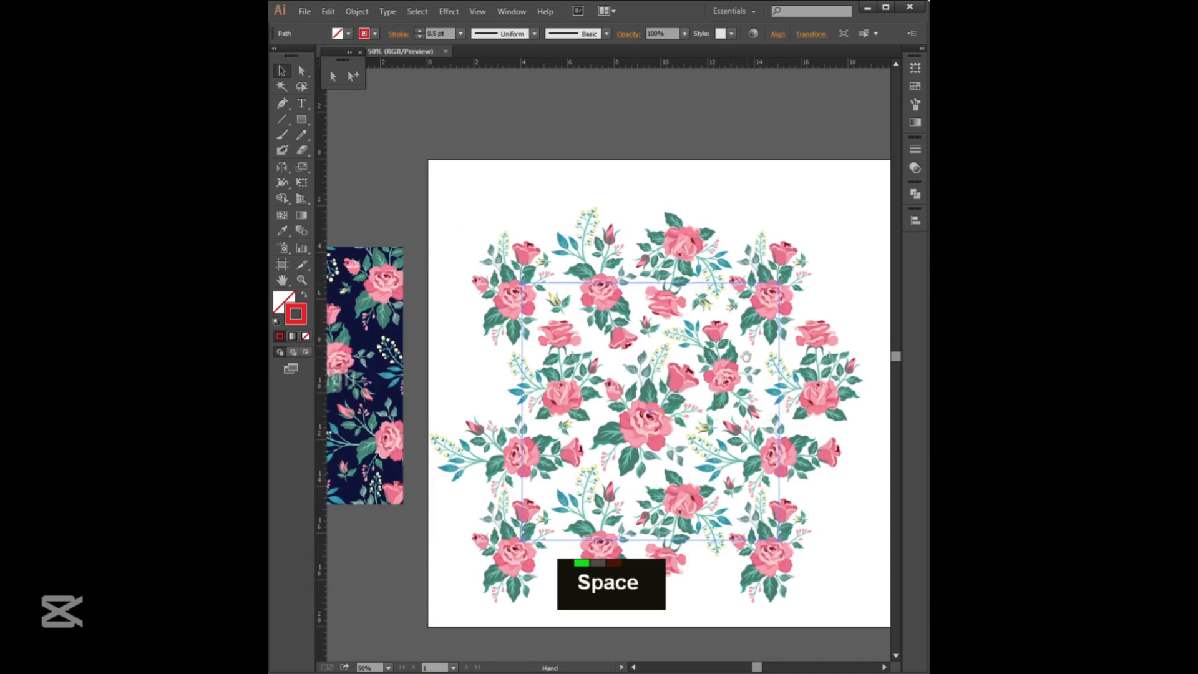
{"action": "left_click_drag", "start_coordinate": [743, 357], "coordinate": [709, 284]}
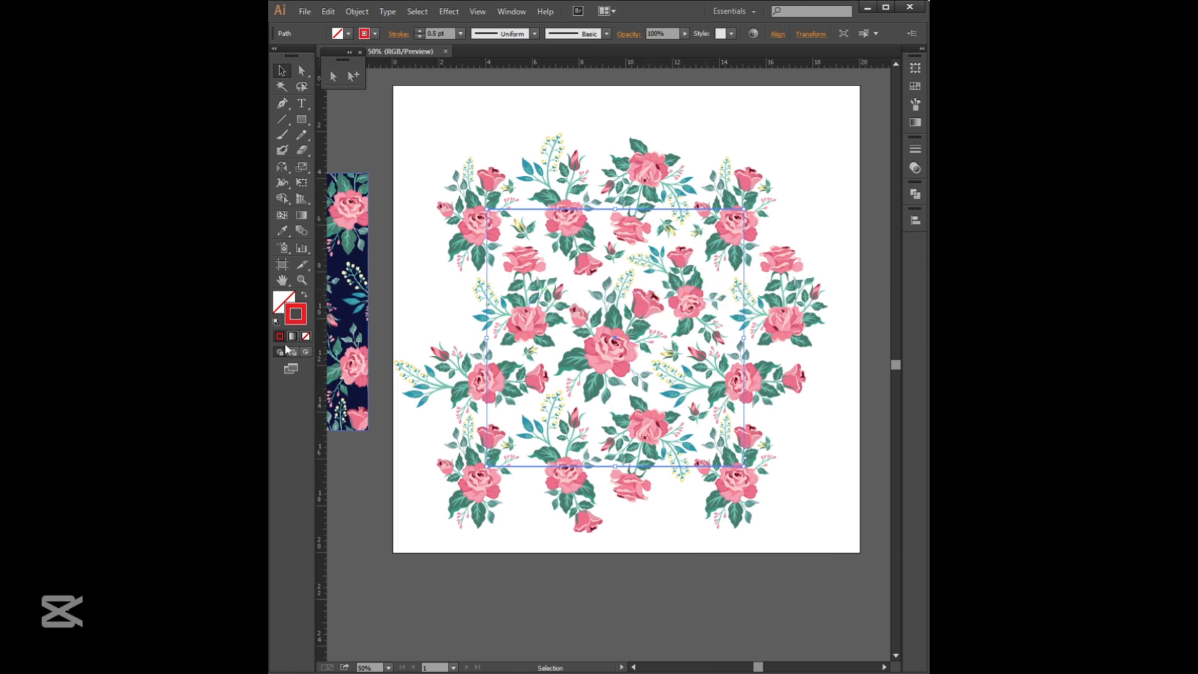
Copy the tile square, remove its red stroke, and bring it to the front of the flowers.
{"action": "key", "text": "ctrl+c"}
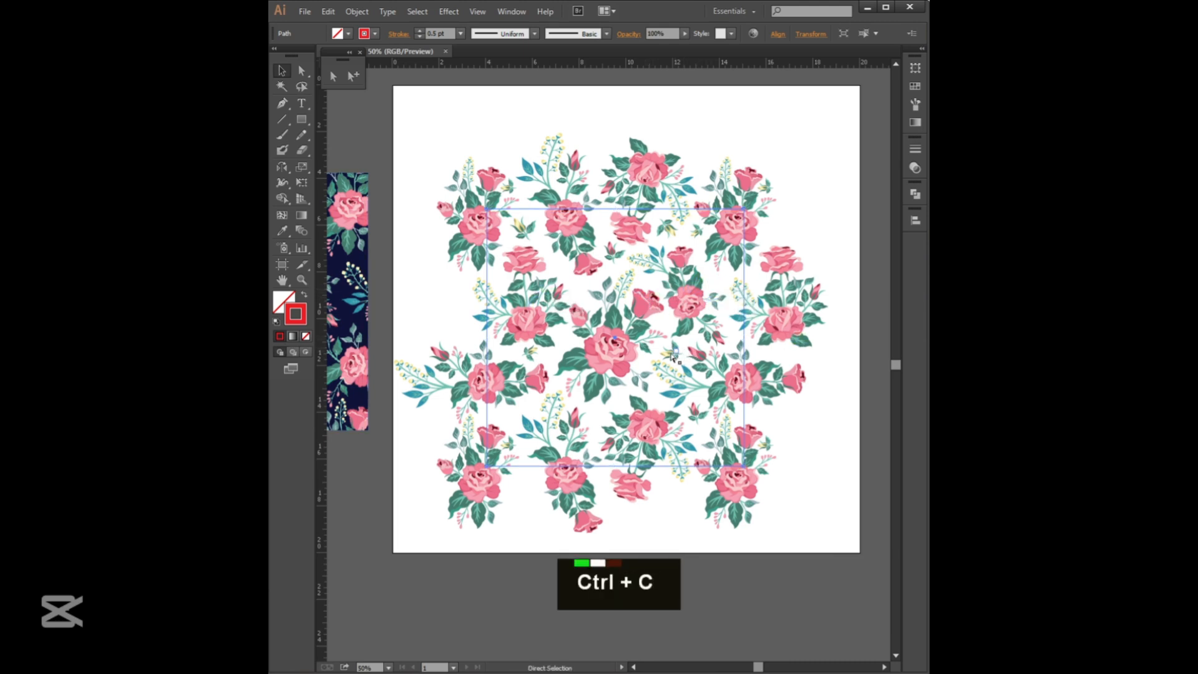
{"action": "left_click", "coordinate": [307, 338]}
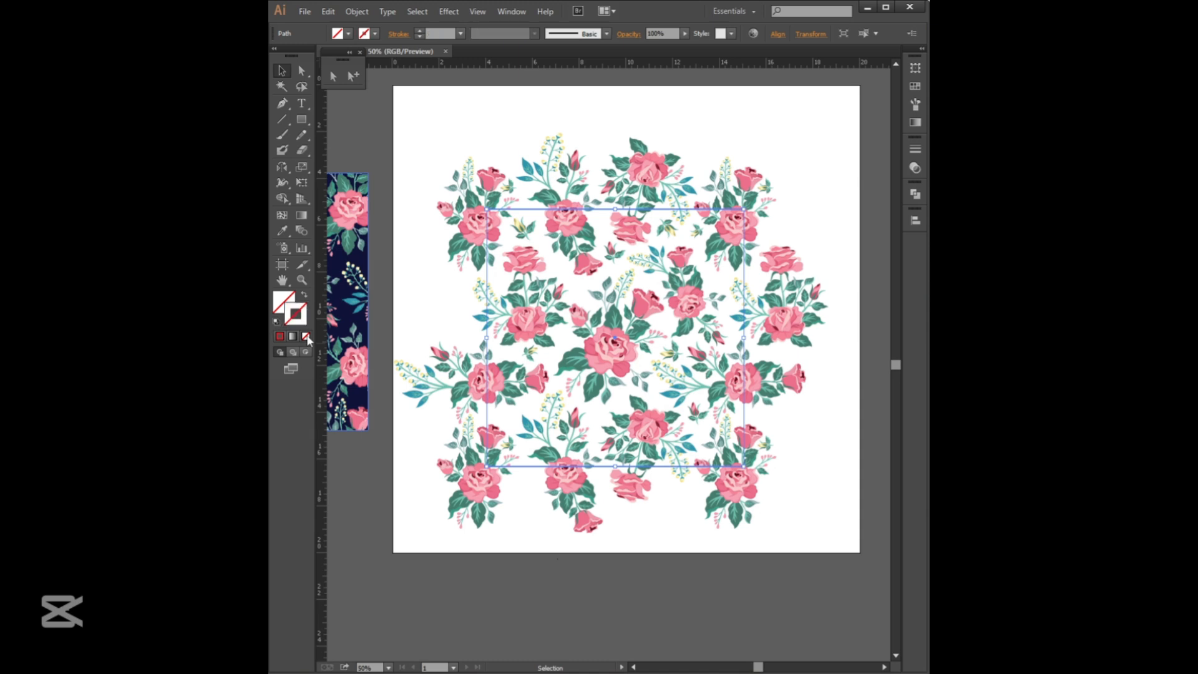
{"action": "right_click", "coordinate": [590, 284]}
{"action": "mouse_move", "coordinate": [708, 461]}
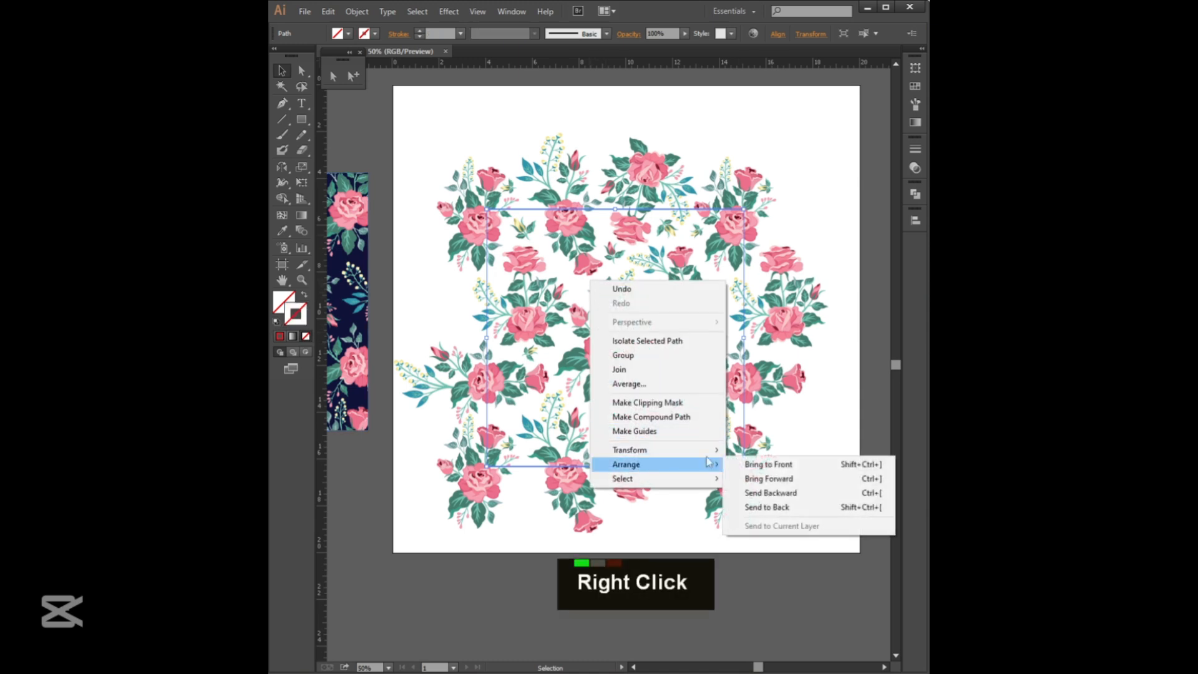
{"action": "left_click", "coordinate": [765, 465]}
Select all the flowers together with the tile square and make a clipping mask from them.
{"action": "left_click_drag", "start_coordinate": [438, 144], "coordinate": [814, 544]}
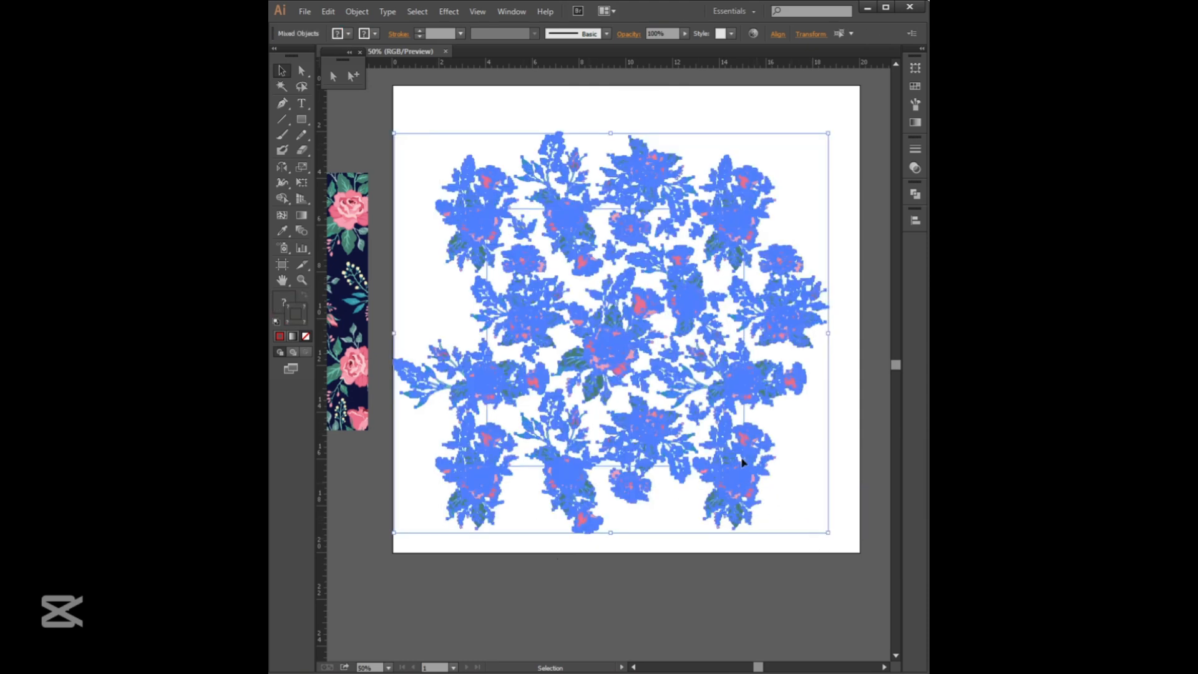
{"action": "right_click", "coordinate": [565, 239]}
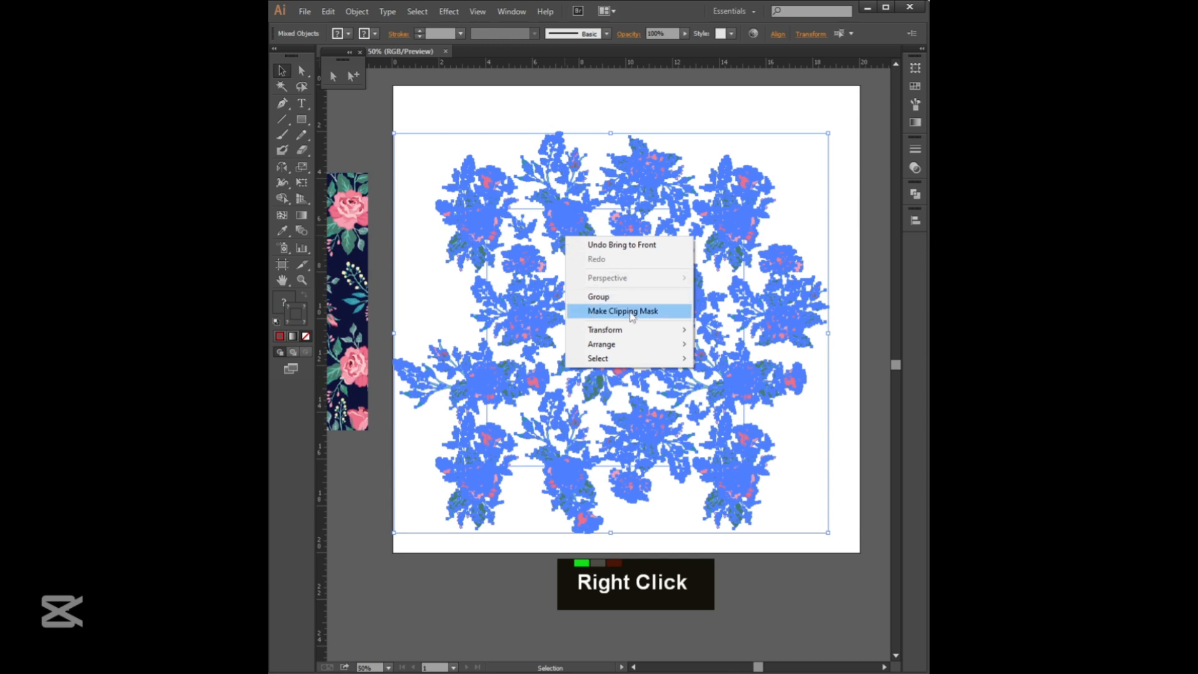
{"action": "left_click", "coordinate": [684, 318]}
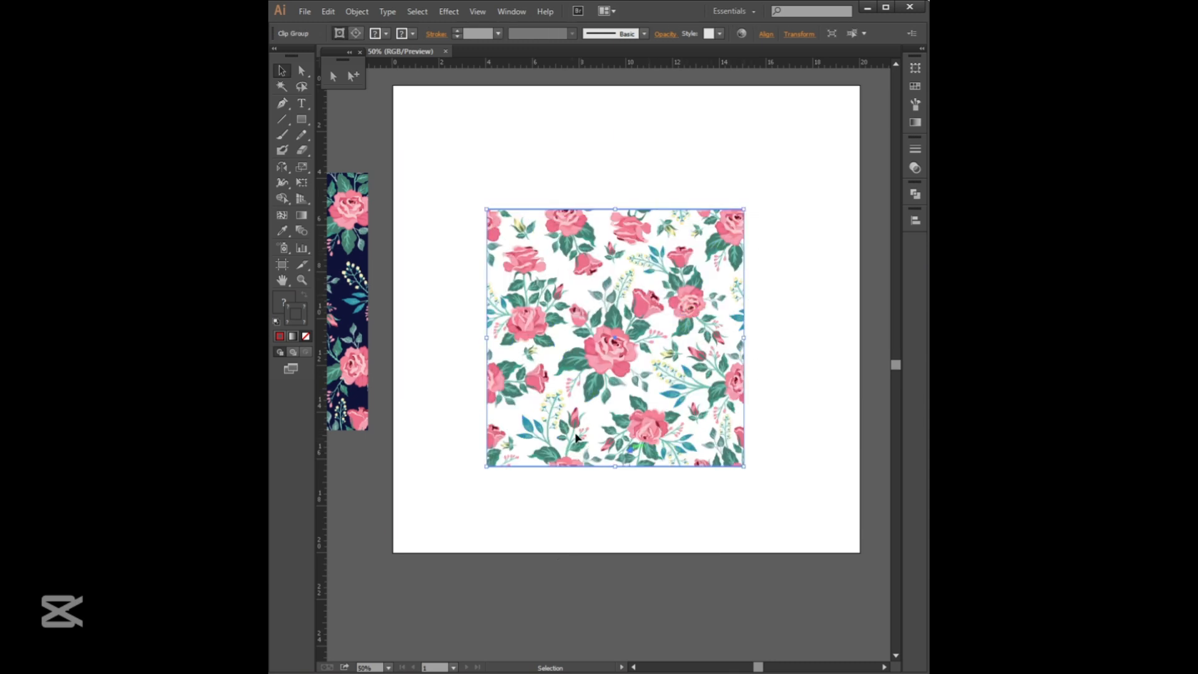
{"action": "left_click", "coordinate": [642, 131]}
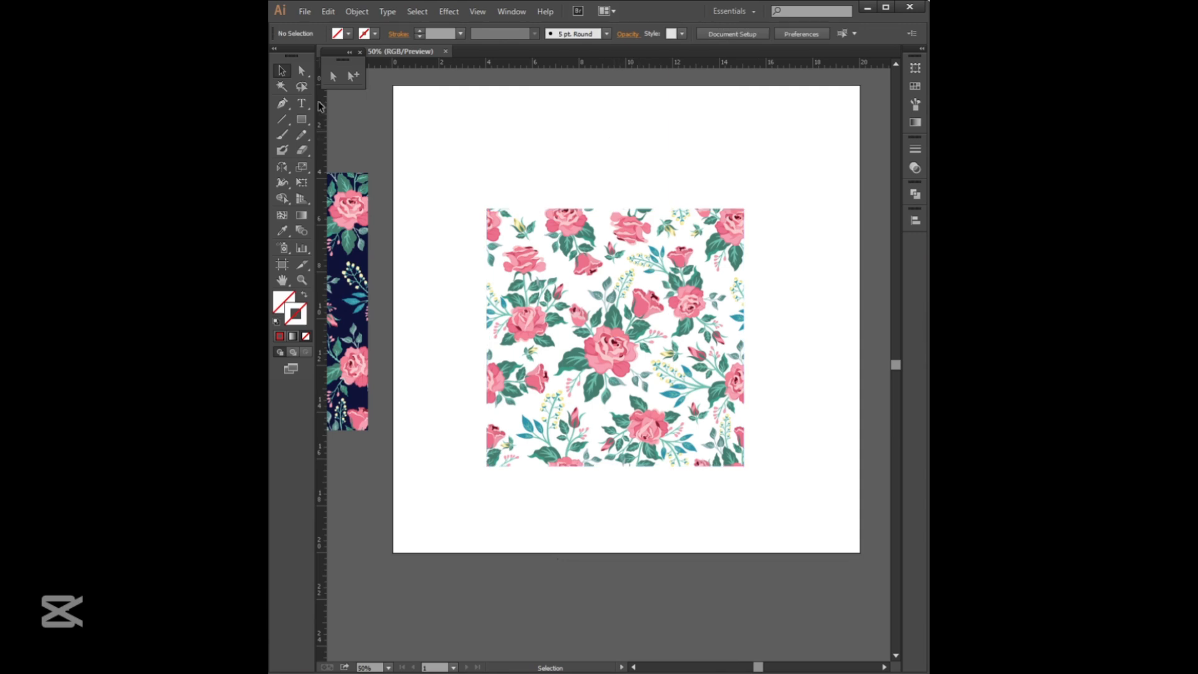
Select the clipping square inside the clip group and fill it with the navy background colour sampled from the pattern image.
{"action": "left_click", "coordinate": [352, 76]}
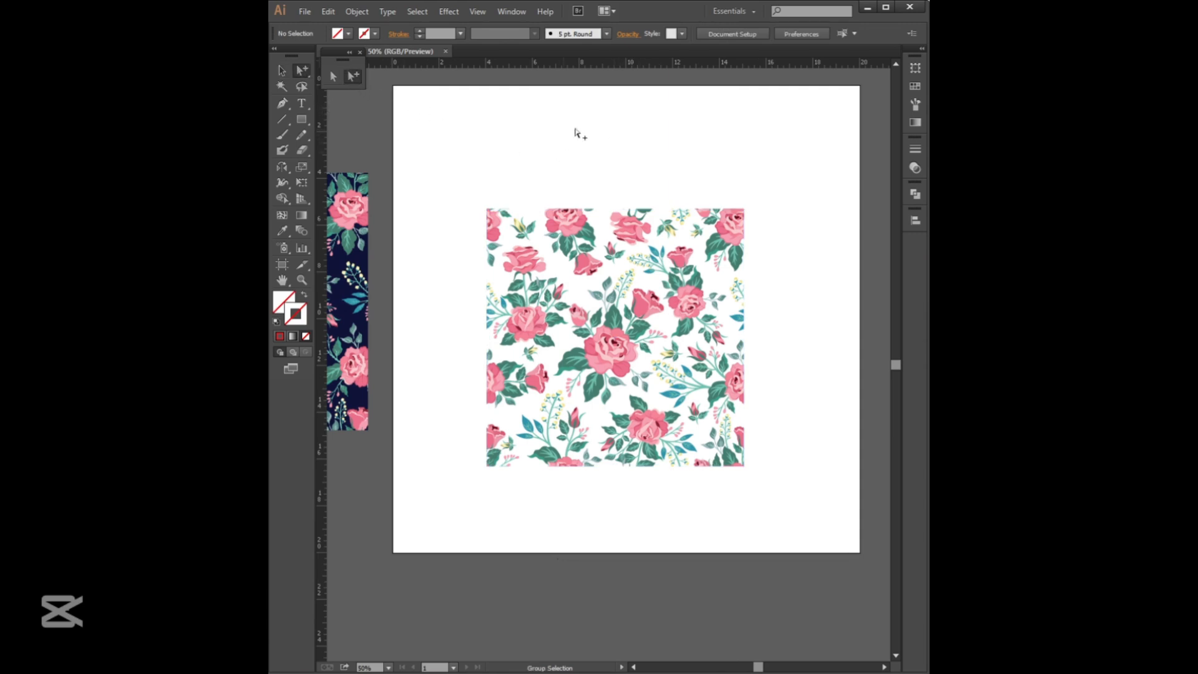
{"action": "left_click", "coordinate": [531, 214]}
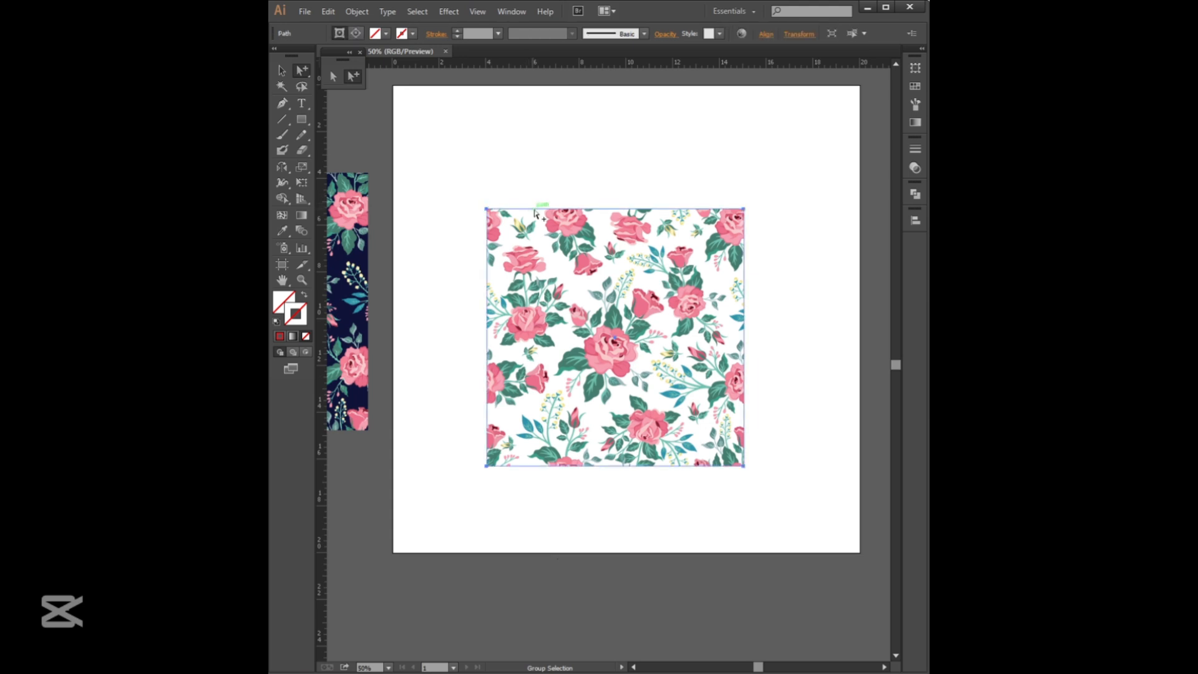
{"action": "key", "text": "x"}
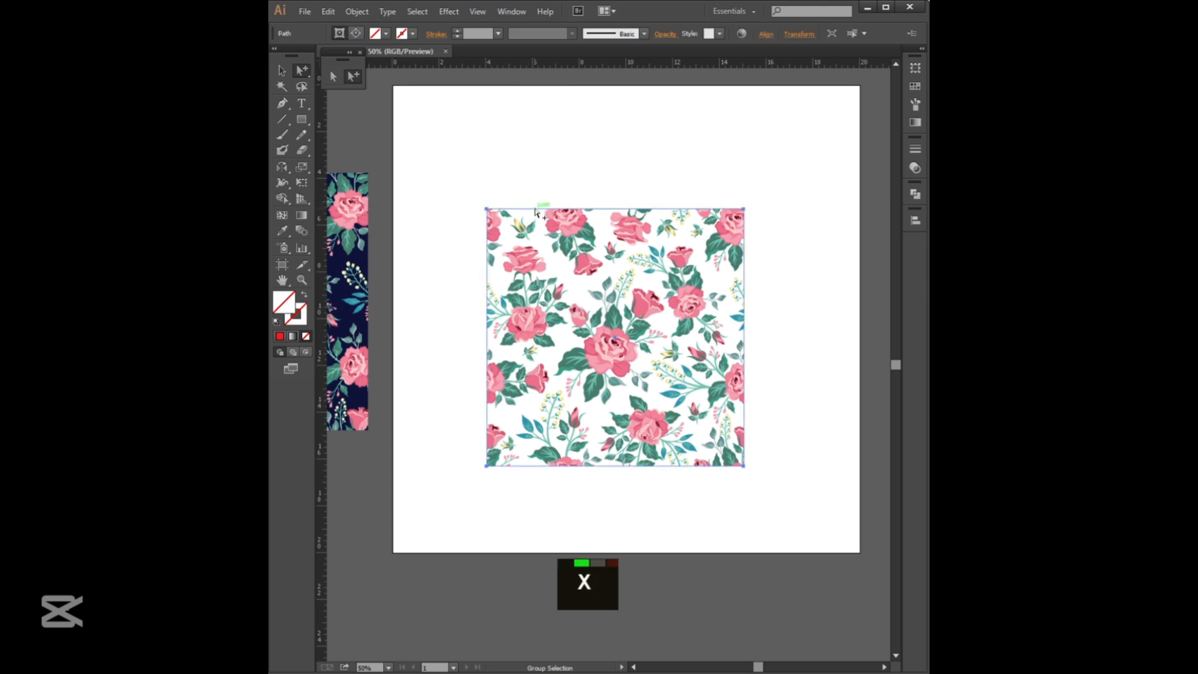
{"action": "left_click", "coordinate": [285, 232]}
{"action": "left_click", "coordinate": [342, 260]}
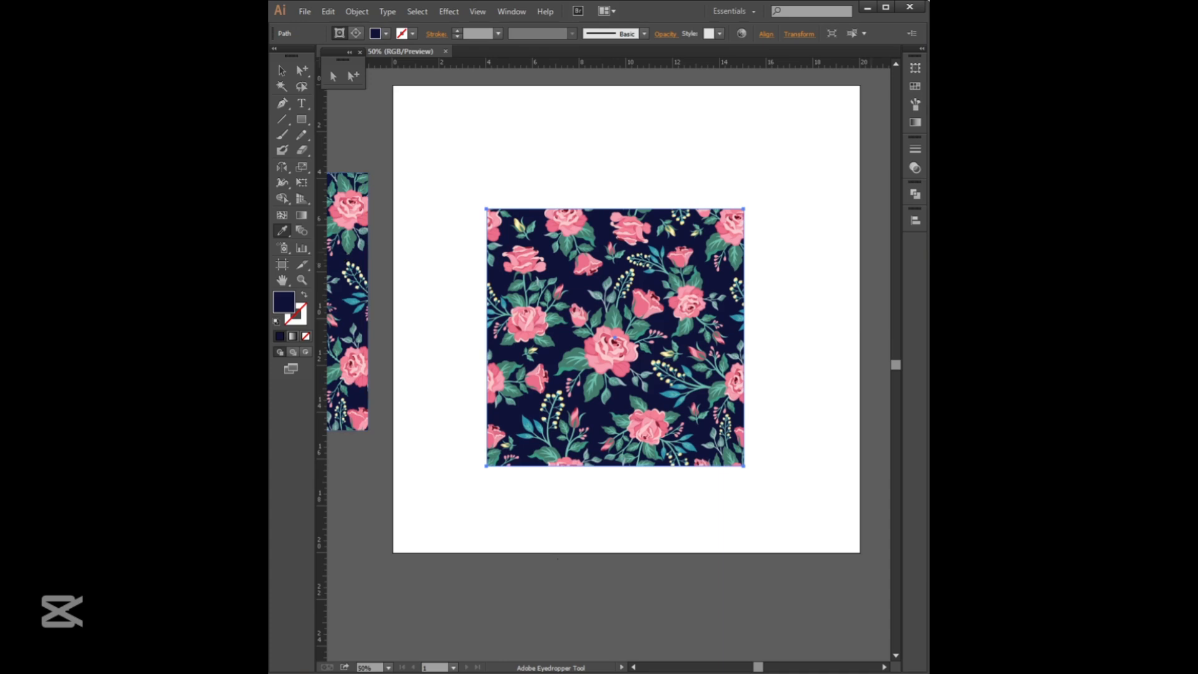
Try orange, light blue and blue swatches as the tile's background fill, and finish on the dark navy swatch.
{"action": "left_click", "coordinate": [915, 87]}
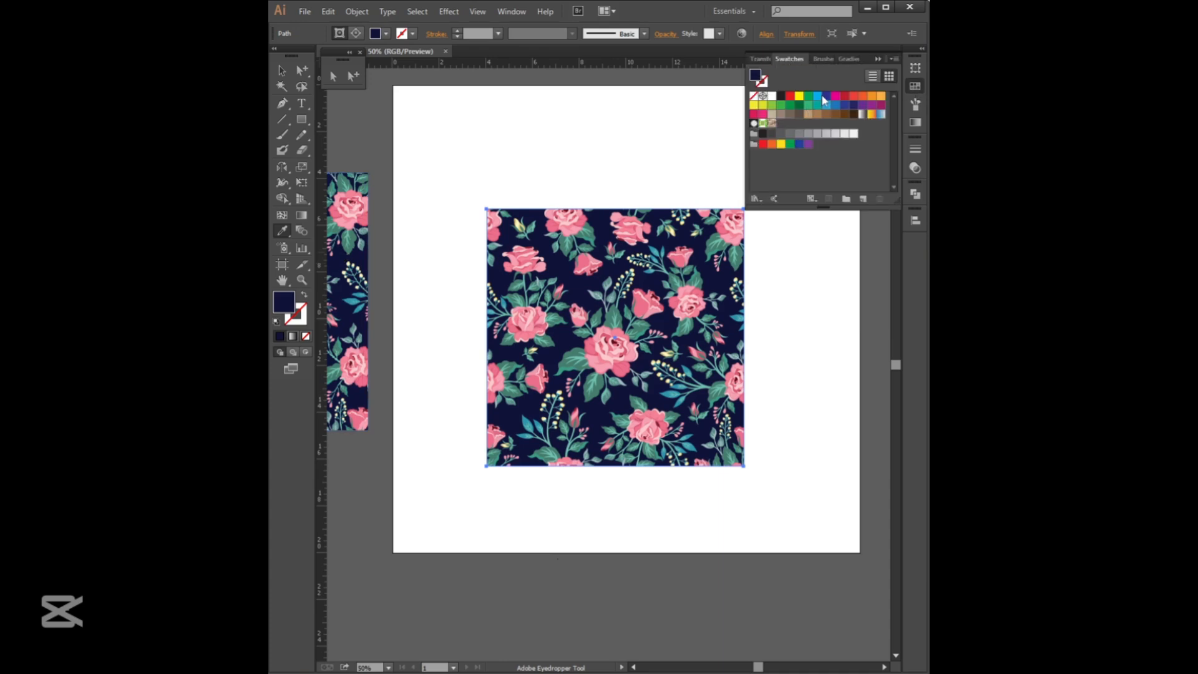
{"action": "left_click", "coordinate": [881, 97]}
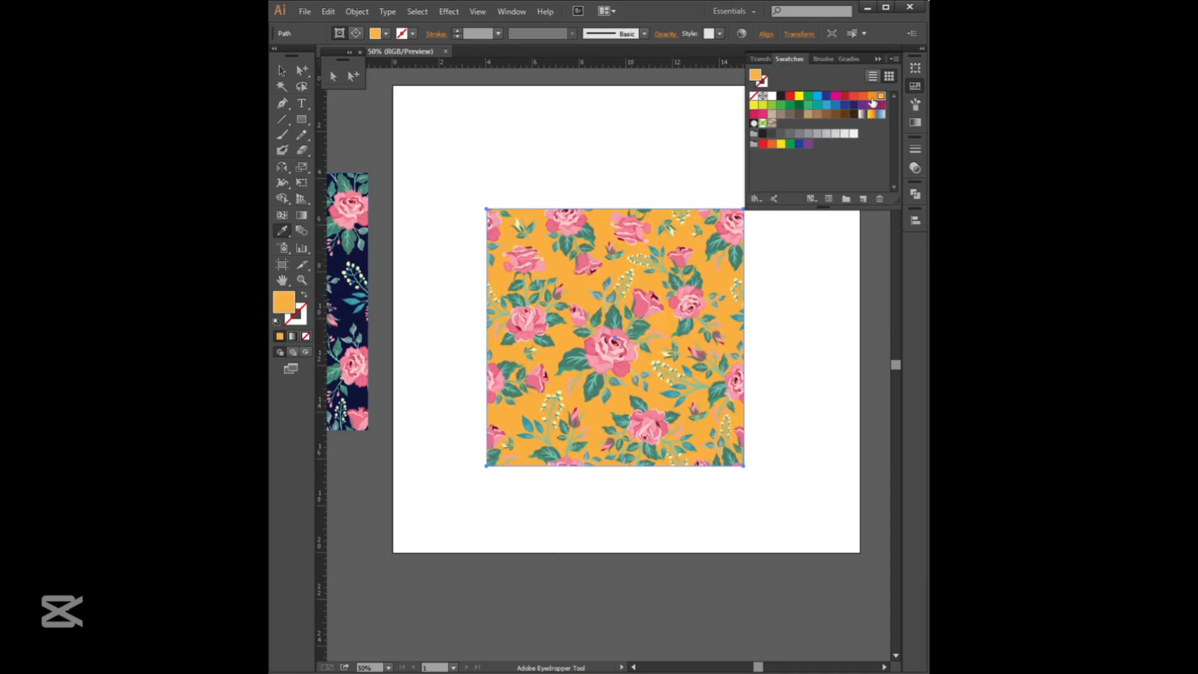
{"action": "left_click", "coordinate": [871, 96]}
{"action": "left_click", "coordinate": [825, 97]}
{"action": "left_click", "coordinate": [817, 96]}
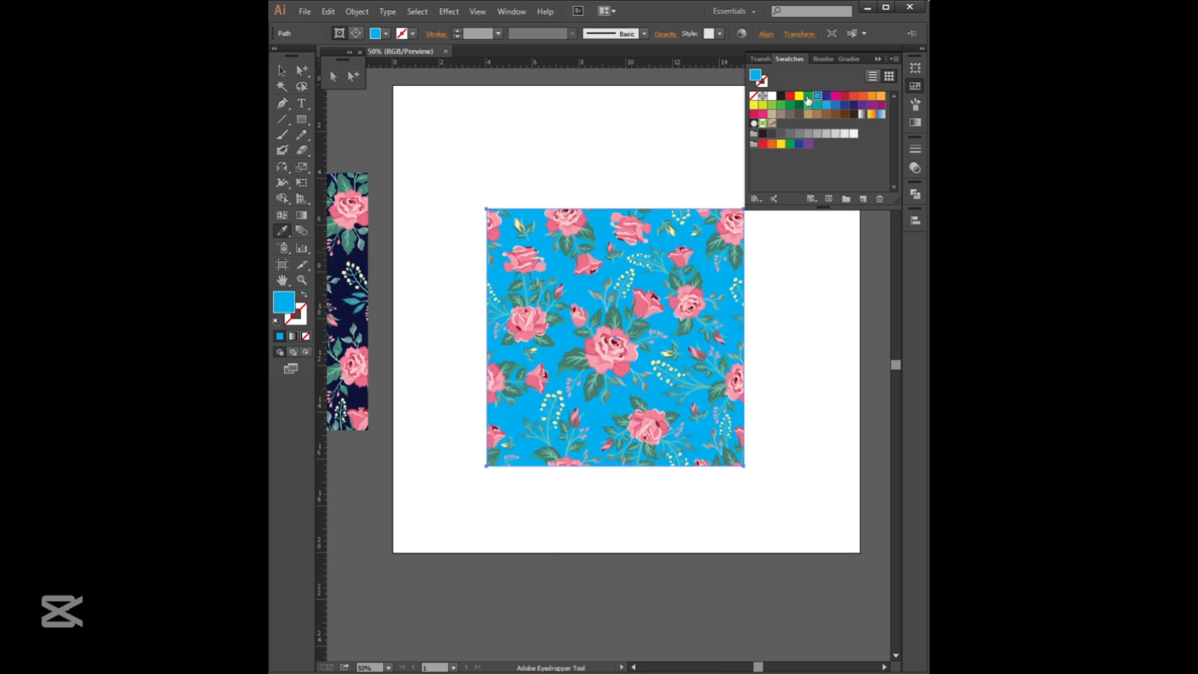
{"action": "left_click", "coordinate": [826, 96]}
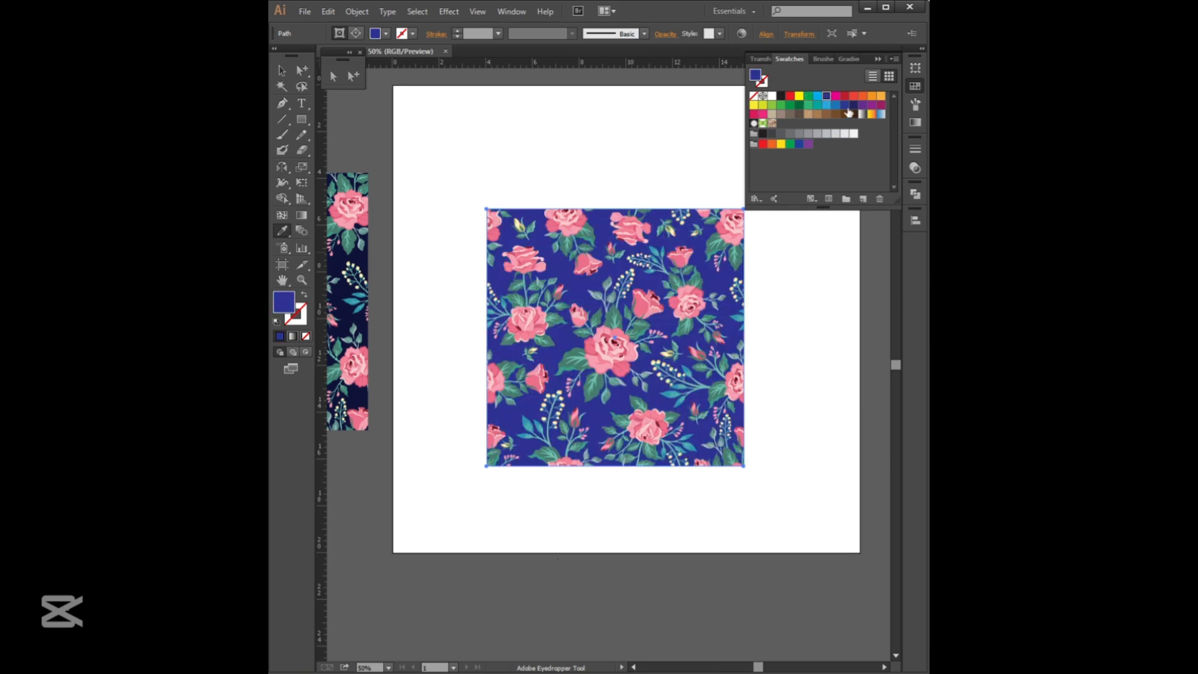
{"action": "left_click", "coordinate": [853, 106]}
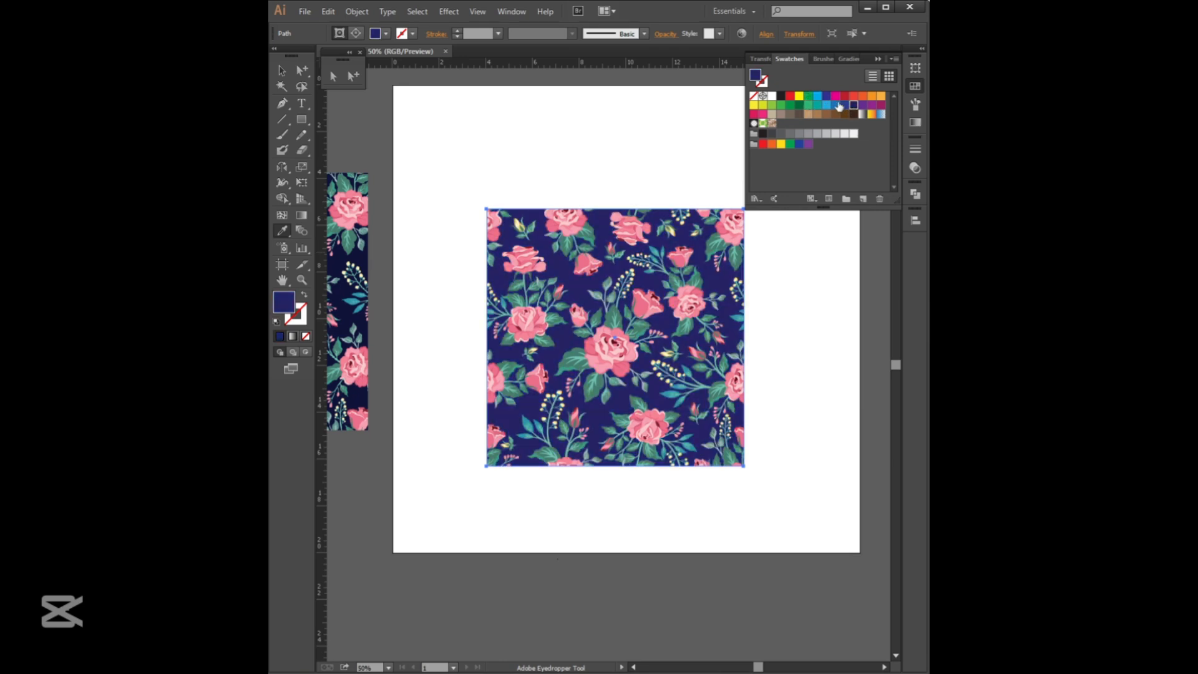
Fill the tile's background with the navy sampled from the pattern image and darken that colour slightly in the Color Picker.
{"action": "left_click", "coordinate": [826, 97]}
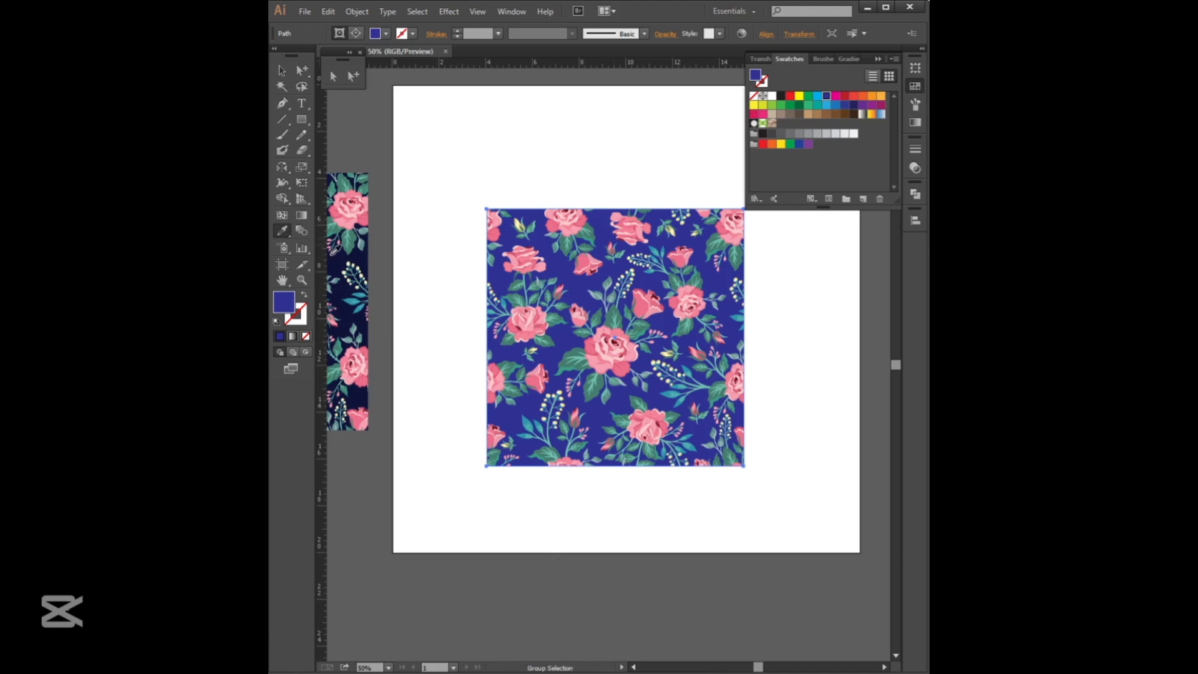
{"action": "left_click", "coordinate": [341, 261]}
{"action": "double_click", "coordinate": [284, 307]}
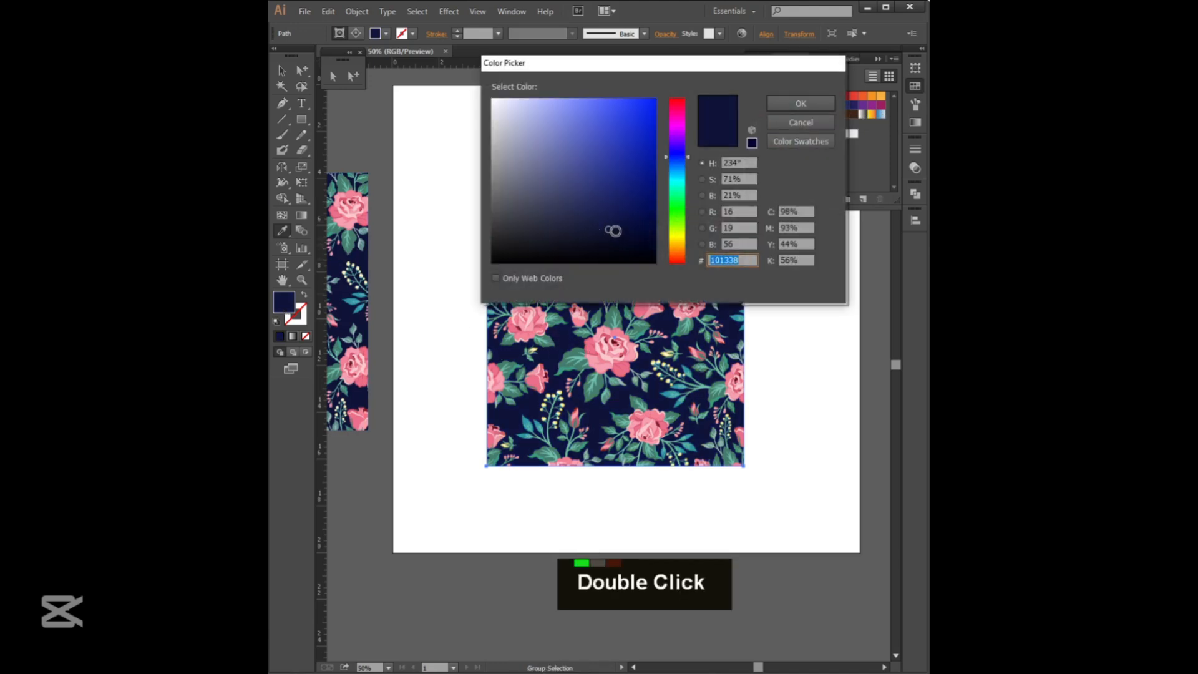
{"action": "left_click", "coordinate": [639, 232]}
{"action": "left_click", "coordinate": [802, 104]}
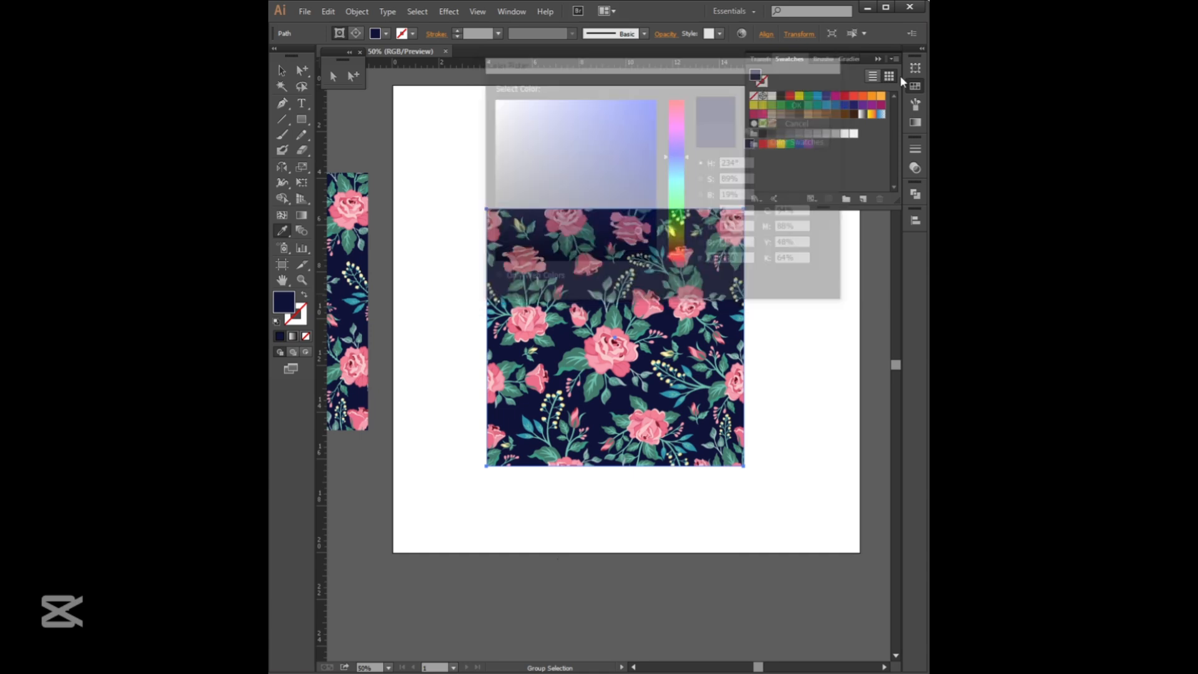
{"action": "left_click", "coordinate": [914, 86]}
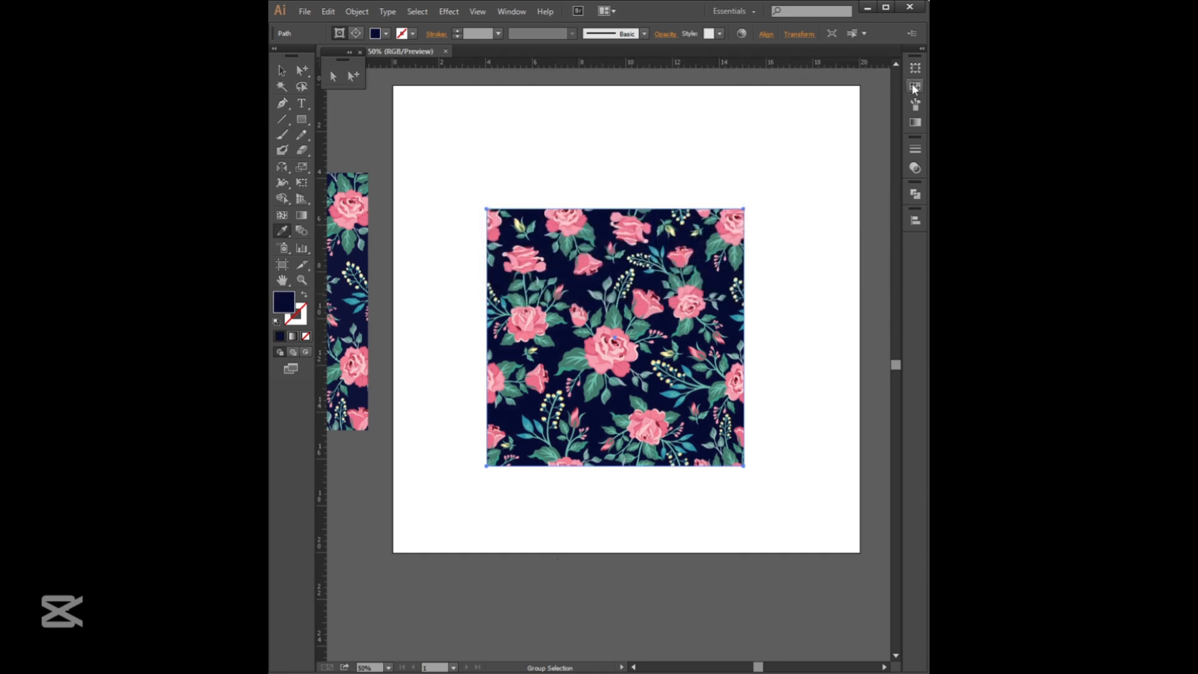
Select the whole clipped floral tile on the artboard and group it.
{"action": "left_click", "coordinate": [292, 74]}
{"action": "double_click", "coordinate": [572, 147]}
{"action": "key", "text": "space"}
{"action": "left_click_drag", "start_coordinate": [481, 249], "coordinate": [508, 255]}
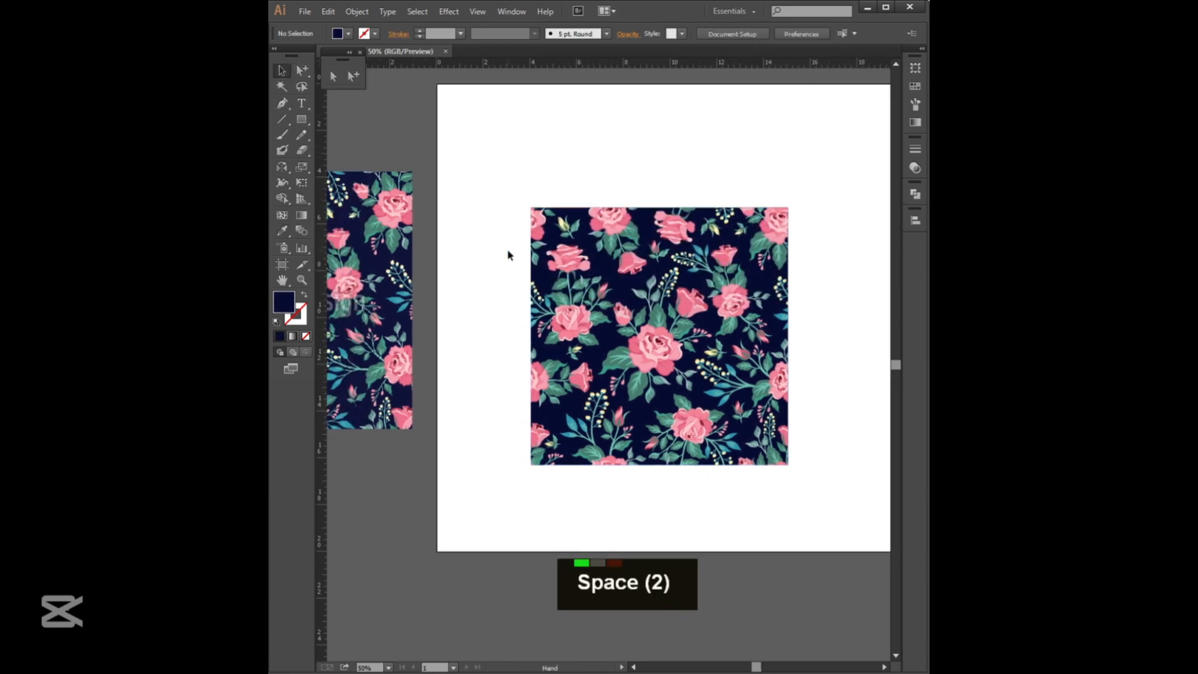
{"action": "left_click_drag", "start_coordinate": [503, 180], "coordinate": [842, 501]}
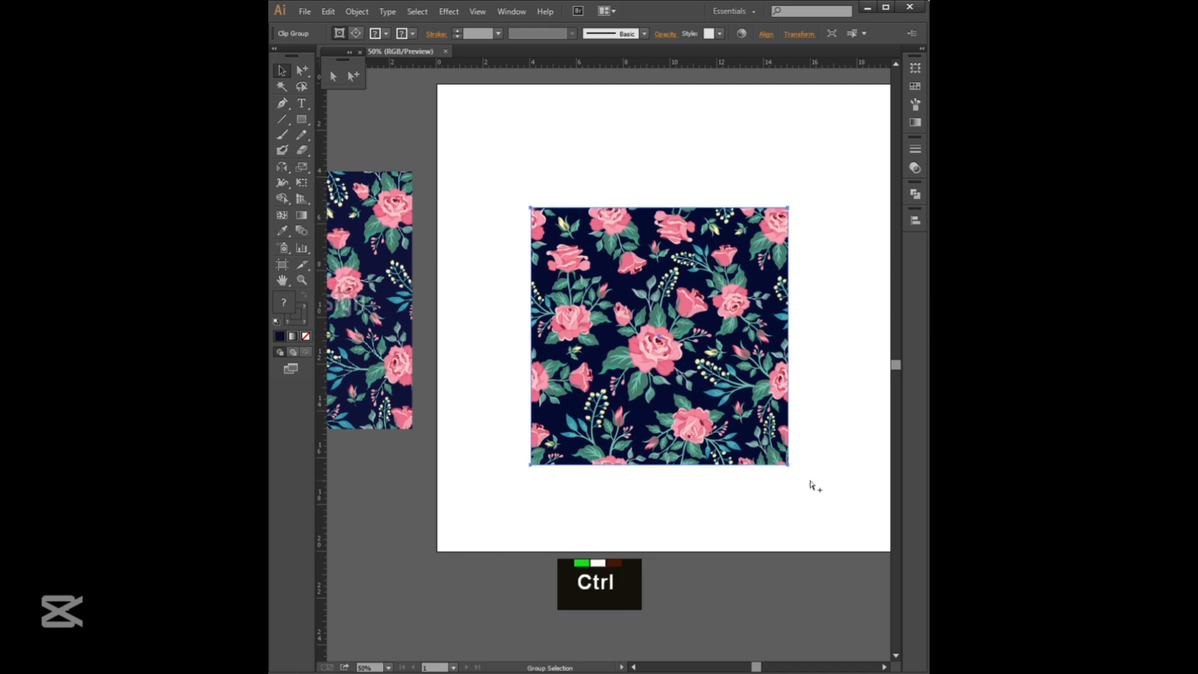
{"action": "key", "text": "ctrl+g"}
Delete the reference pattern image beside the artboard and save the document.
{"action": "left_click", "coordinate": [364, 232]}
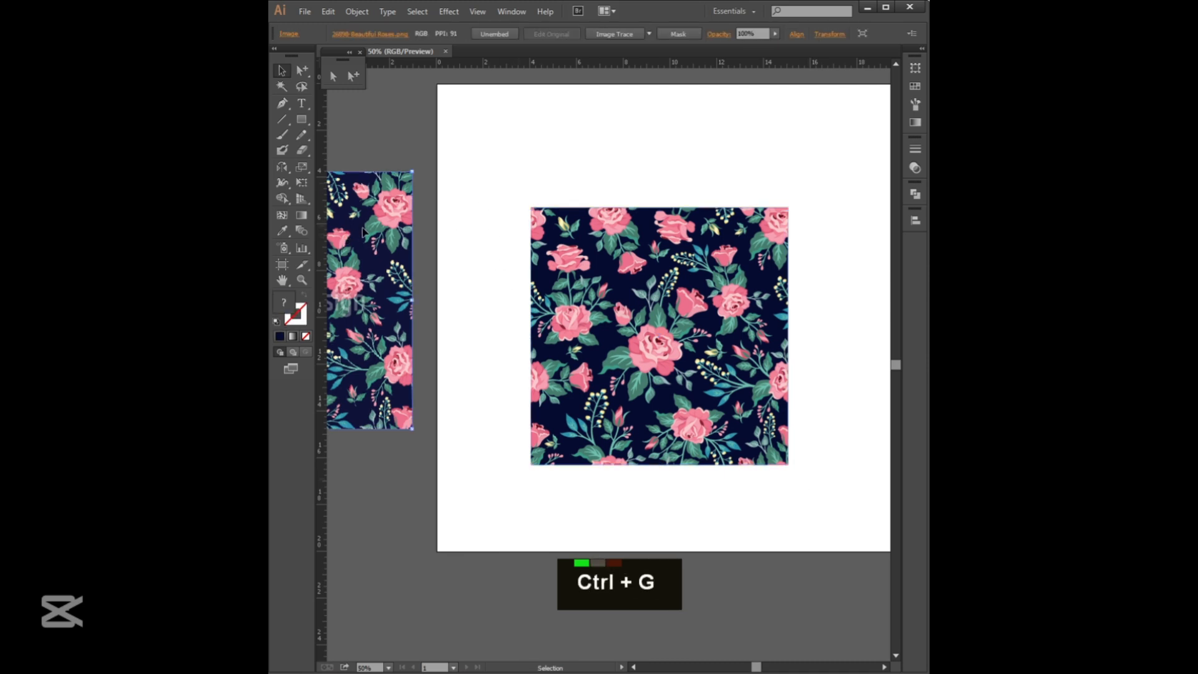
{"action": "key", "text": "BackSpace"}
{"action": "key", "text": "ctrl+s"}
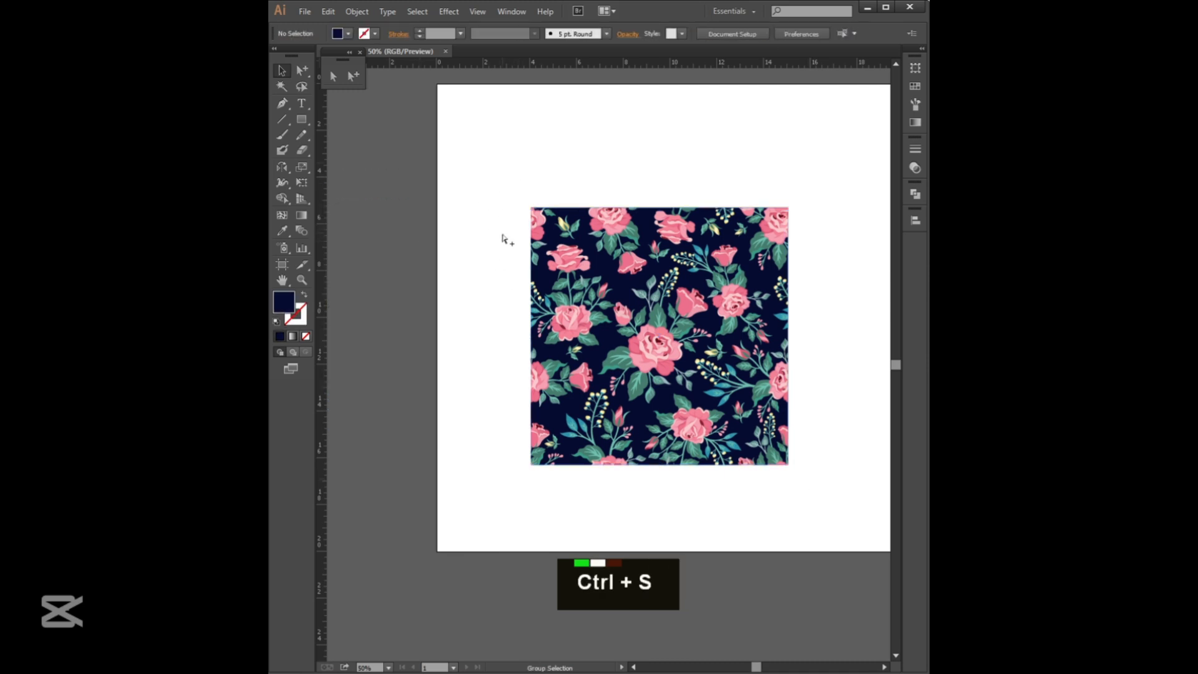
Select the grouped tile and move it horizontally toward the artboard's left edge.
{"action": "left_click_drag", "start_coordinate": [484, 174], "coordinate": [829, 477]}
{"action": "left_click_drag", "start_coordinate": [652, 361], "coordinate": [594, 364]}
{"action": "key", "text": "space"}
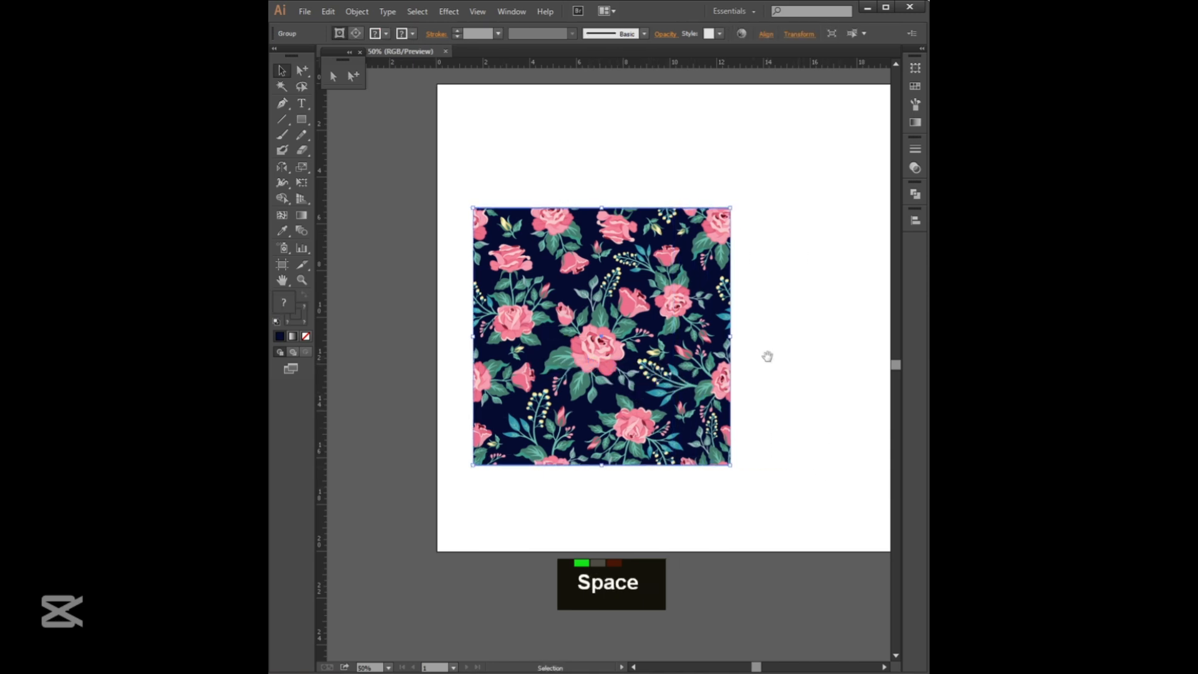
{"action": "left_click_drag", "start_coordinate": [768, 355], "coordinate": [679, 369]}
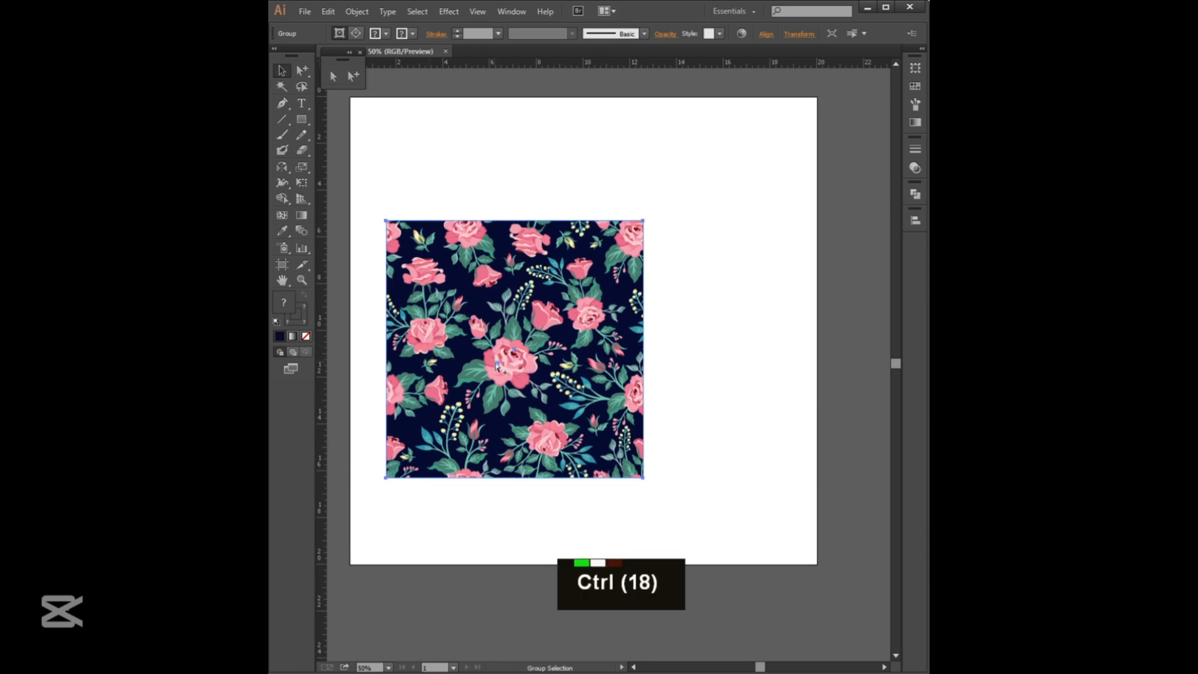
Keep the keyboard increment at 11 in and duplicate the tile right, up and left to form a two-by-two repeat.
{"action": "key", "text": "ctrl+k"}
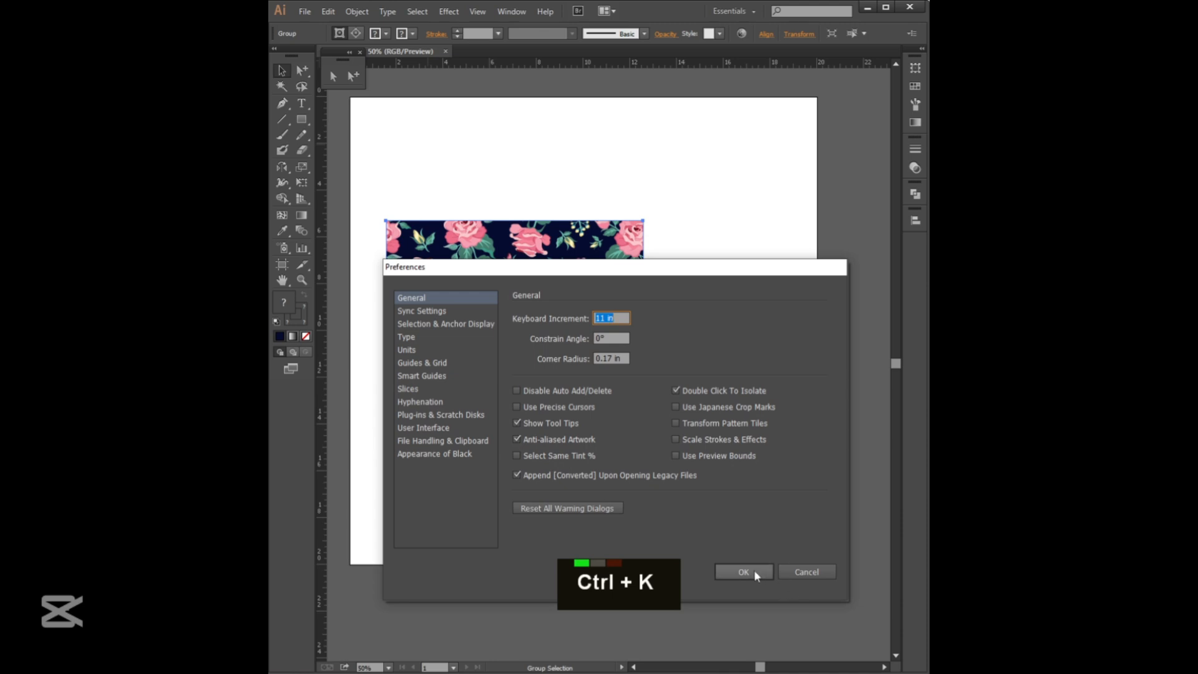
{"action": "left_click", "coordinate": [743, 571]}
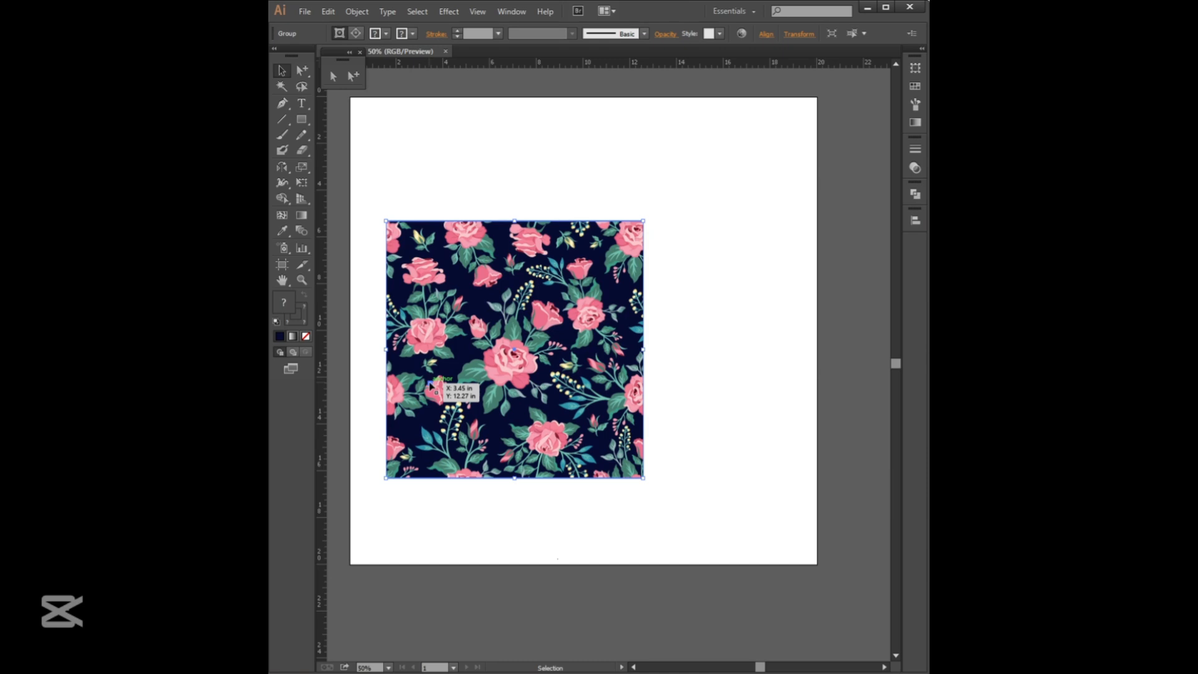
{"action": "key", "text": "alt+Right"}
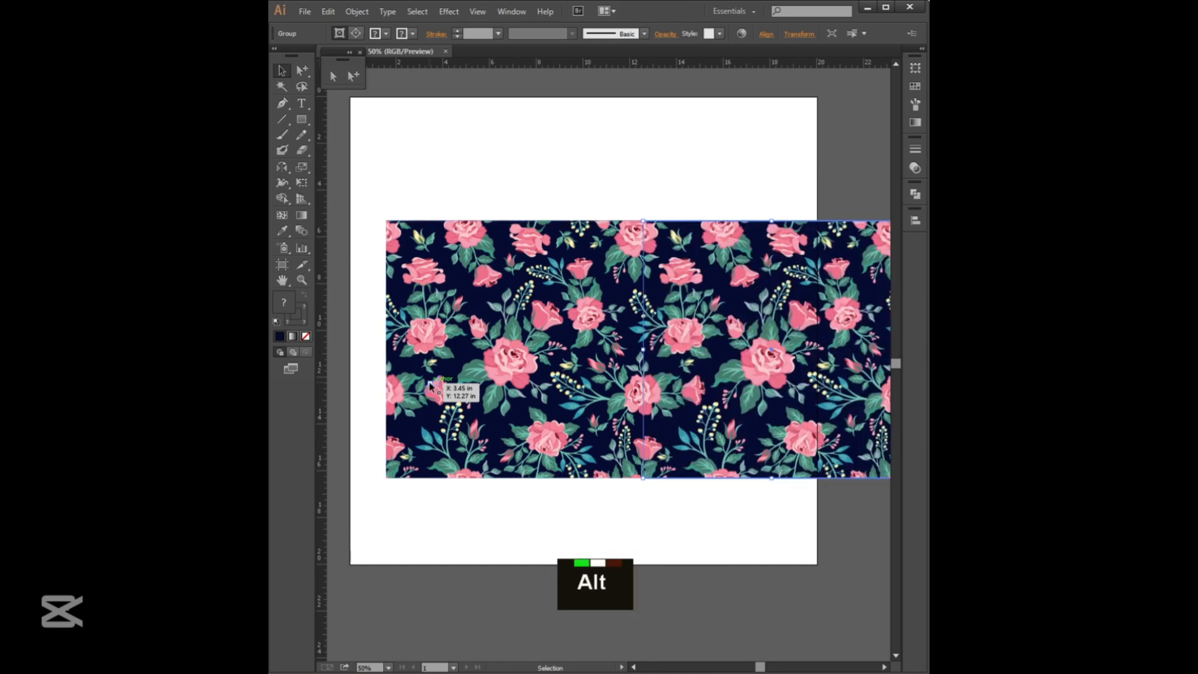
{"action": "key", "text": "alt+Up"}
{"action": "key", "text": "alt+Left"}
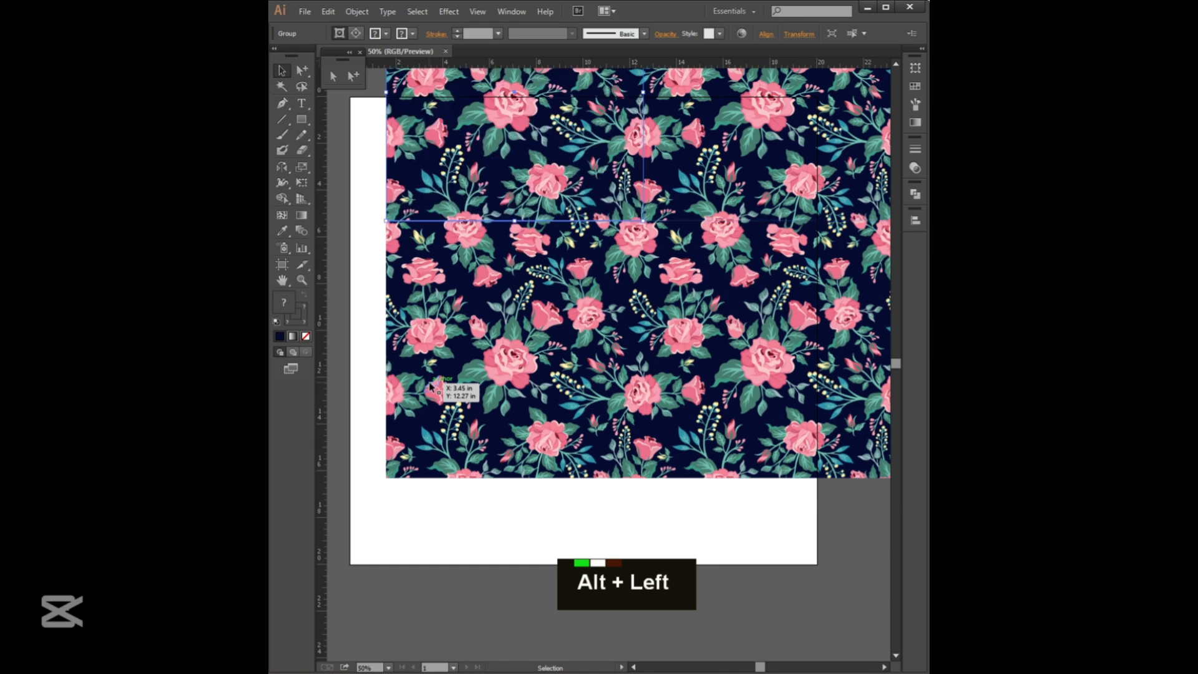
Zoom in on the rose where the four tiles meet and pull the tiles slightly apart to expose the seams.
{"action": "left_click", "coordinate": [591, 508]}
{"action": "key", "text": "ctrl+space"}
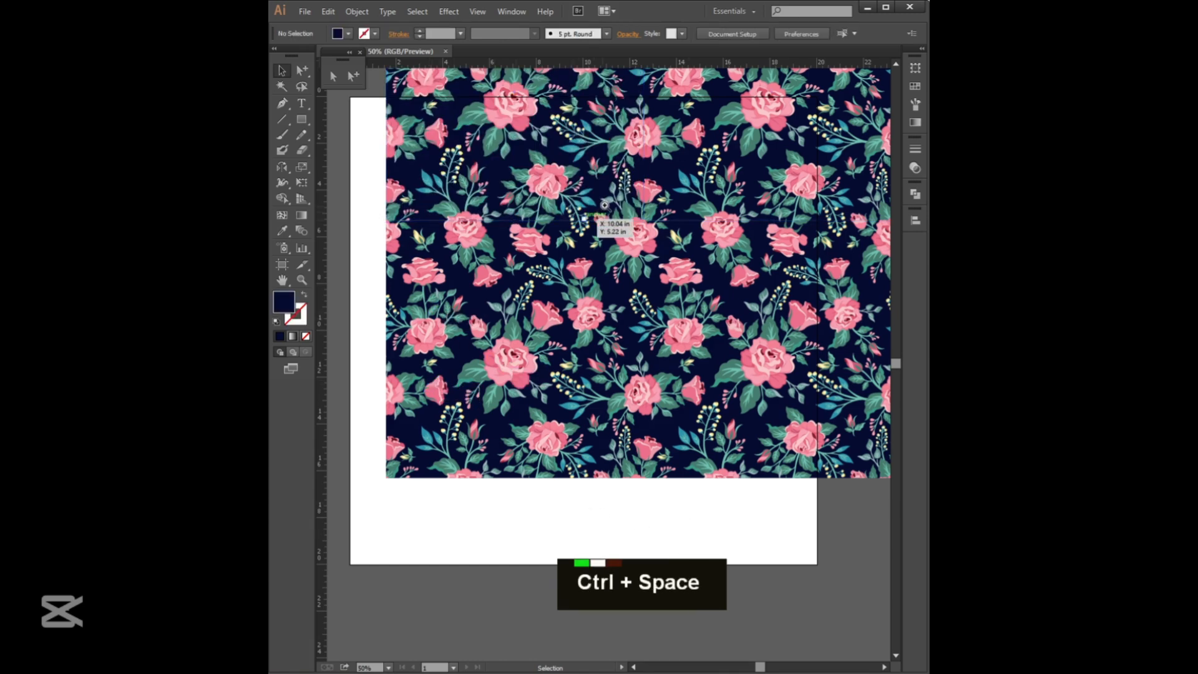
{"action": "left_click_drag", "start_coordinate": [605, 204], "coordinate": [684, 249]}
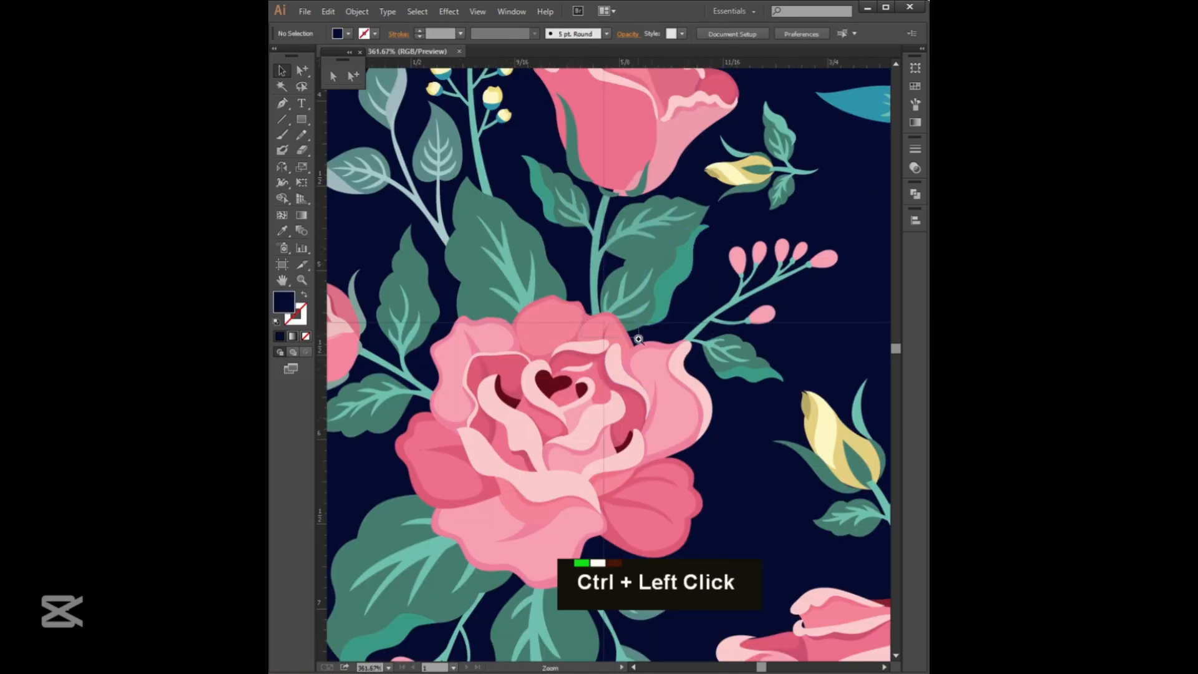
{"action": "left_click_drag", "start_coordinate": [618, 373], "coordinate": [636, 353]}
{"action": "left_click_drag", "start_coordinate": [524, 309], "coordinate": [567, 342]}
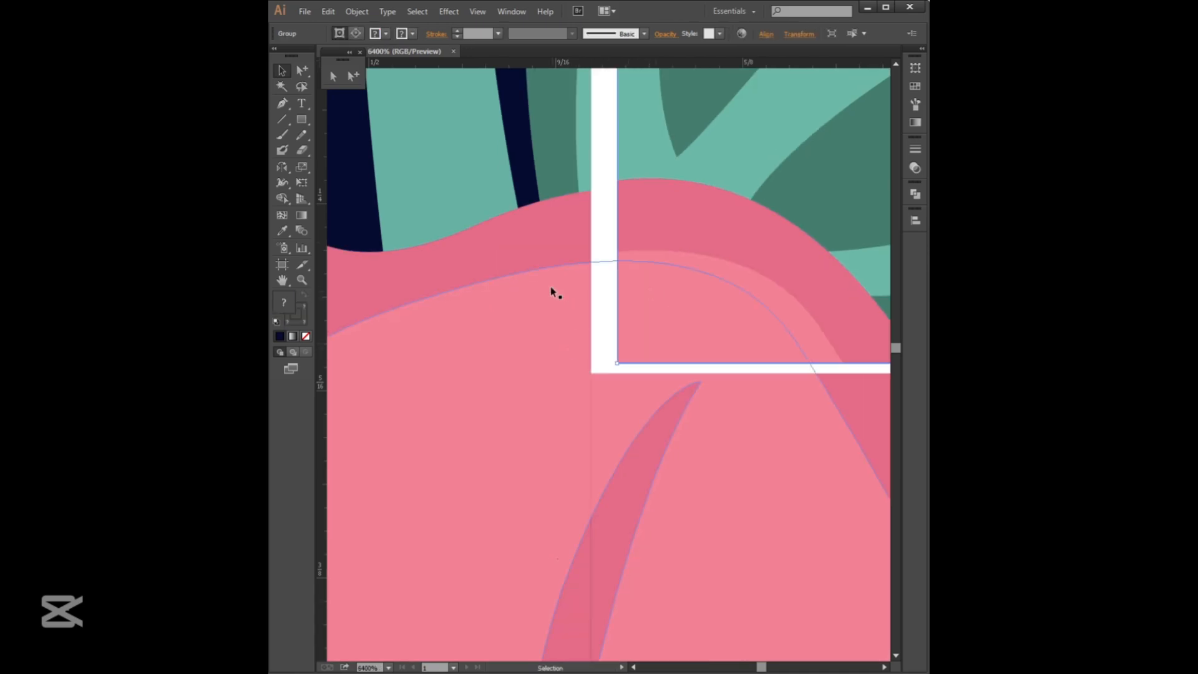
{"action": "left_click_drag", "start_coordinate": [550, 288], "coordinate": [542, 262]}
{"action": "left_click_drag", "start_coordinate": [611, 390], "coordinate": [628, 401]}
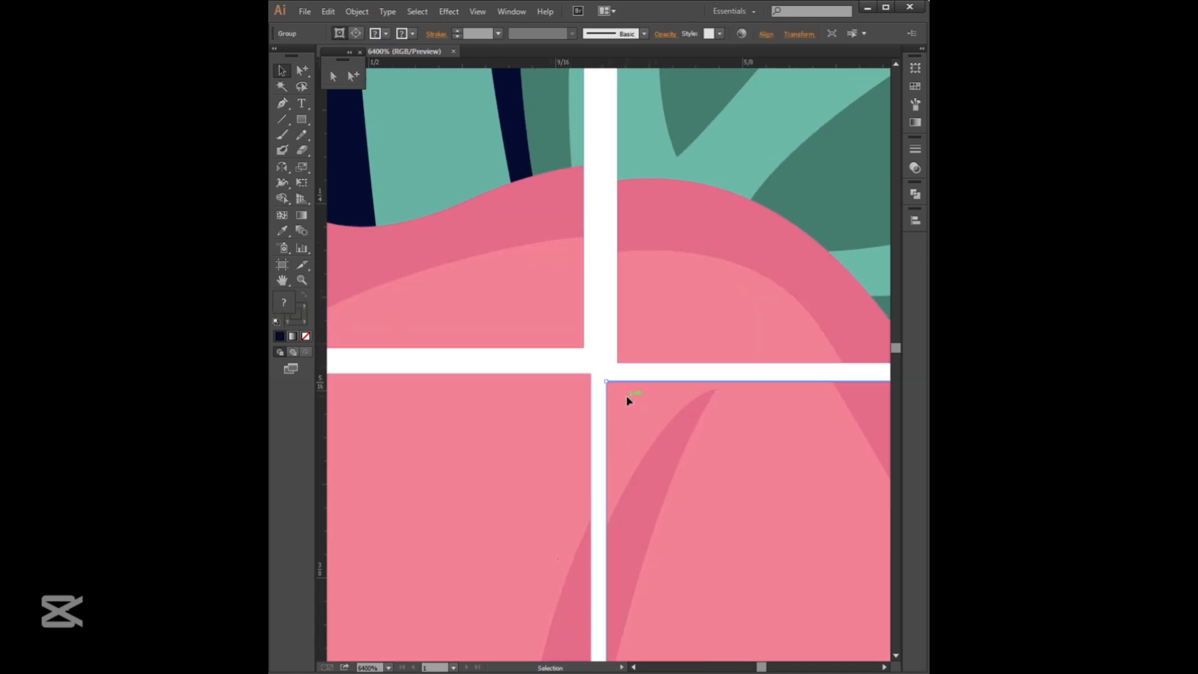
Examine the gaps between the separated tiles up close, and undo the tile shifts.
{"action": "key", "text": "Return"}
{"action": "key", "text": "z"}
{"action": "key", "text": "ctrl+1"}
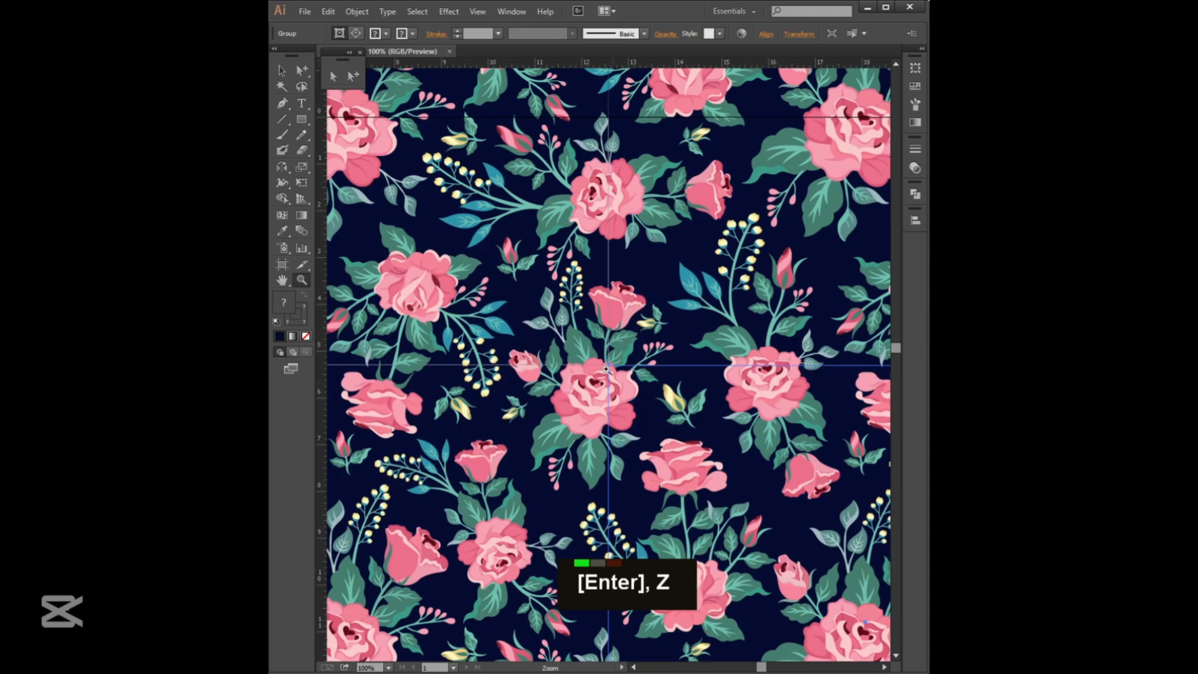
{"action": "left_click_drag", "start_coordinate": [597, 342], "coordinate": [648, 399]}
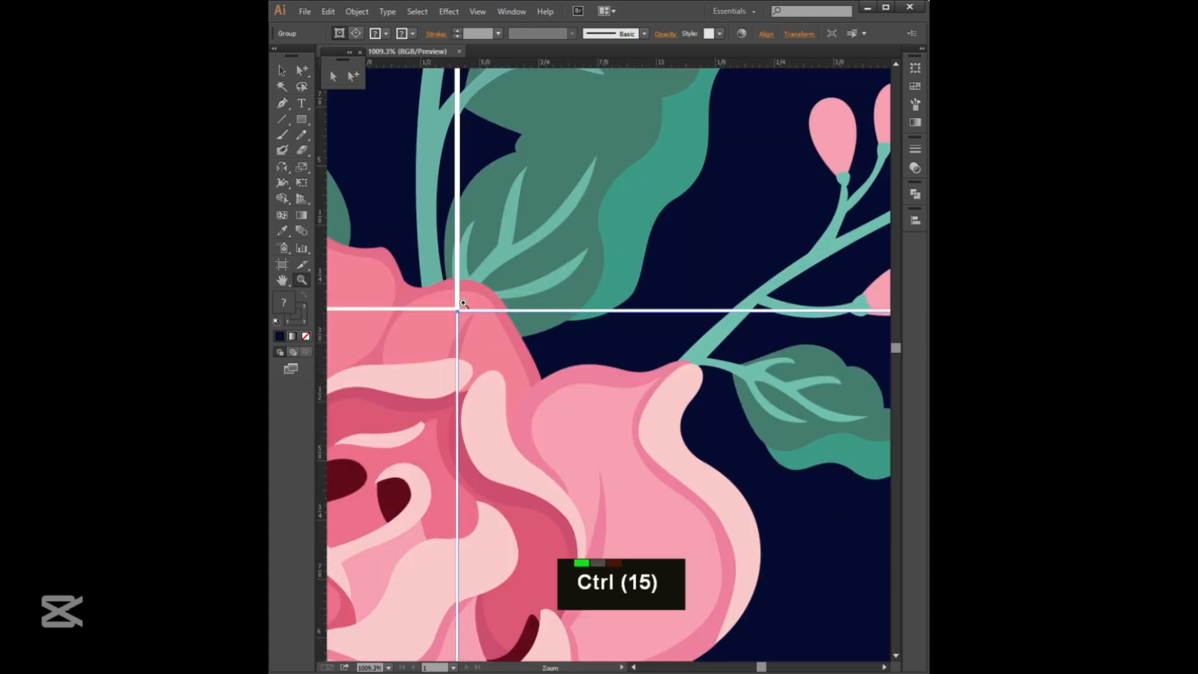
{"action": "left_click_drag", "start_coordinate": [416, 279], "coordinate": [523, 344]}
{"action": "key", "text": "ctrl+z"}
{"action": "key", "text": "ctrl+z"}
{"action": "key", "text": "ctrl+z"}
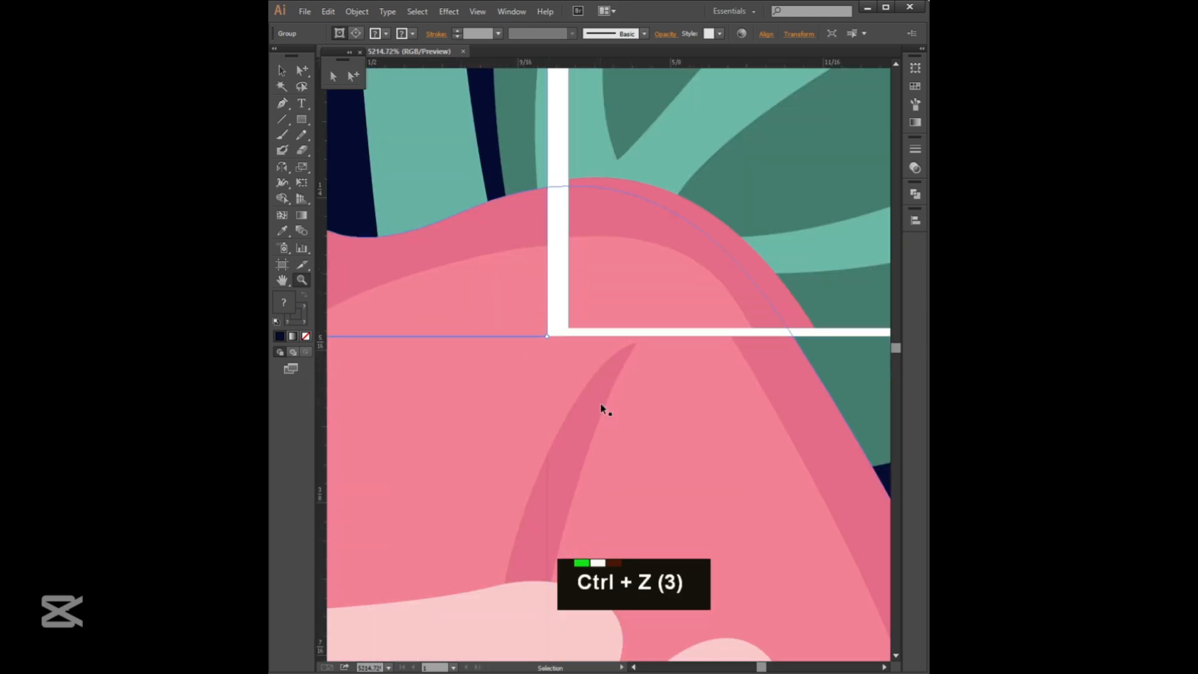
Delete the upper two tile copies and the lower-right copy, keeping only the original tile.
{"action": "key", "text": "Return"}
{"action": "key", "text": "z"}
{"action": "key", "text": "ctrl+1"}
{"action": "key", "text": "ctrl+minus"}
{"action": "key", "text": "ctrl+minus"}
{"action": "key", "text": "ctrl+minus"}
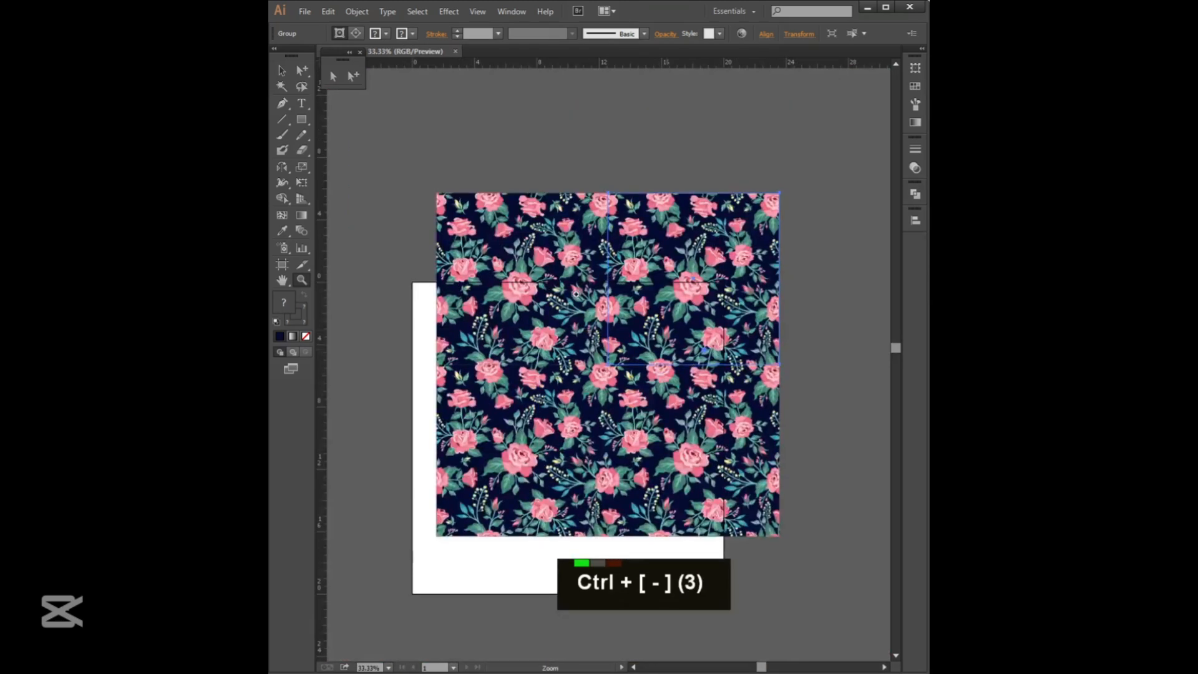
{"action": "key", "text": "v"}
{"action": "left_click", "coordinate": [397, 182]}
{"action": "left_click_drag", "start_coordinate": [397, 182], "coordinate": [793, 299]}
{"action": "key", "text": "BackSpace"}
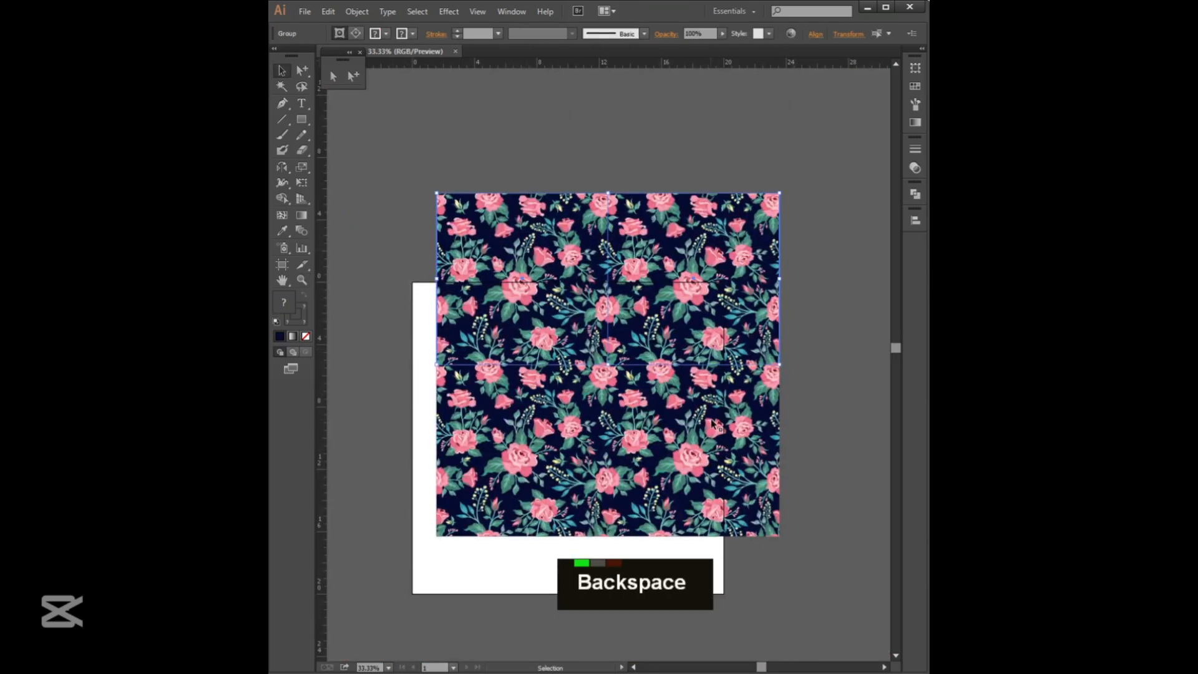
{"action": "left_click", "coordinate": [711, 421]}
{"action": "key", "text": "BackSpace"}
{"action": "key", "text": "BackSpace"}
Select the remaining tile and examine its pattern and edges at a closer zoom.
{"action": "key", "text": "ctrl+space"}
{"action": "left_click", "coordinate": [576, 412], "text": "ctrl"}
{"action": "left_click", "coordinate": [575, 412], "text": "ctrl"}
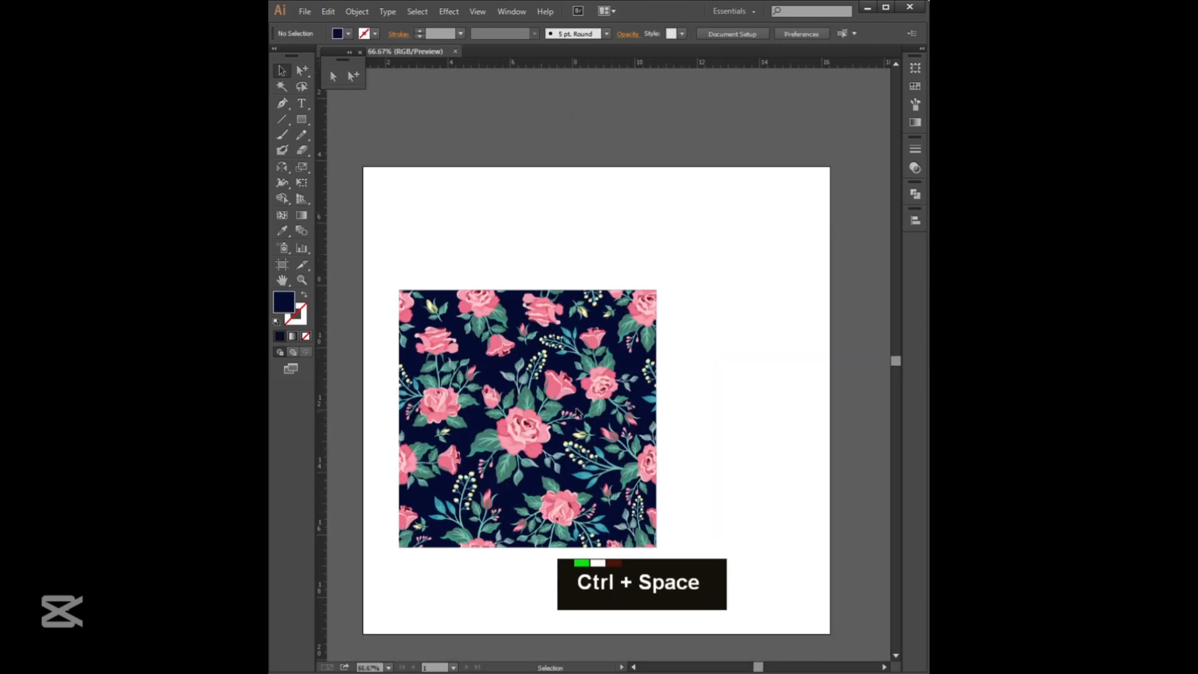
{"action": "key", "text": "space"}
{"action": "left_click_drag", "start_coordinate": [577, 410], "coordinate": [586, 397]}
{"action": "left_click", "coordinate": [712, 202]}
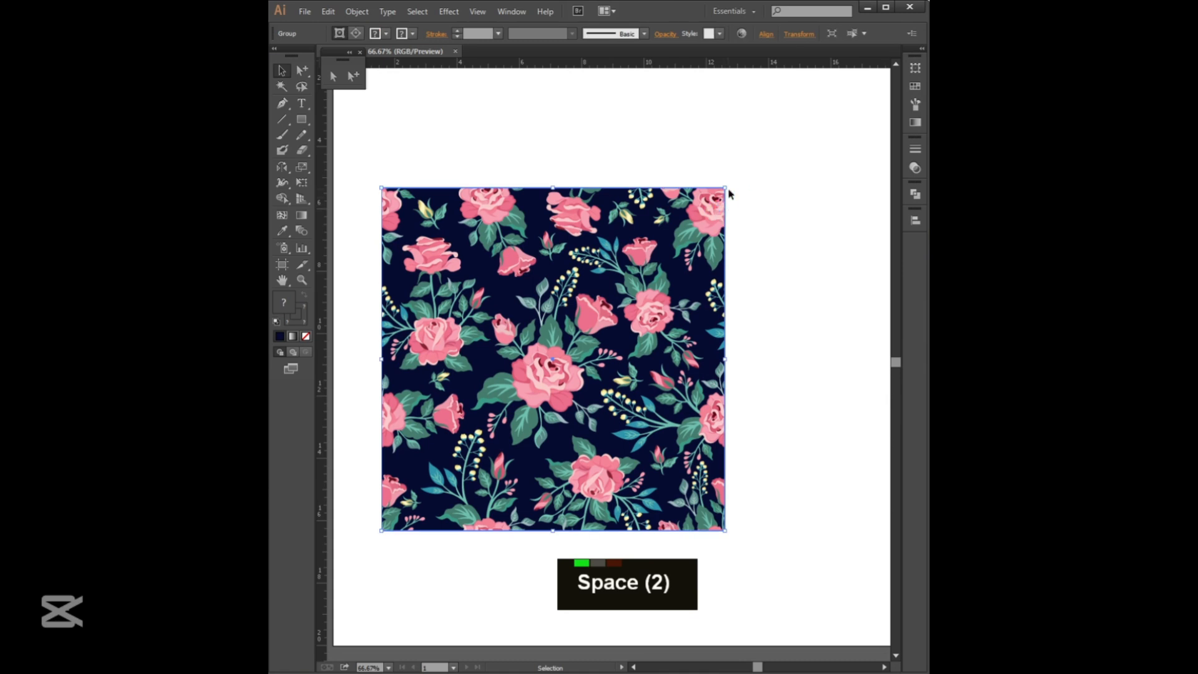
{"action": "left_click_drag", "start_coordinate": [787, 160], "coordinate": [621, 316]}
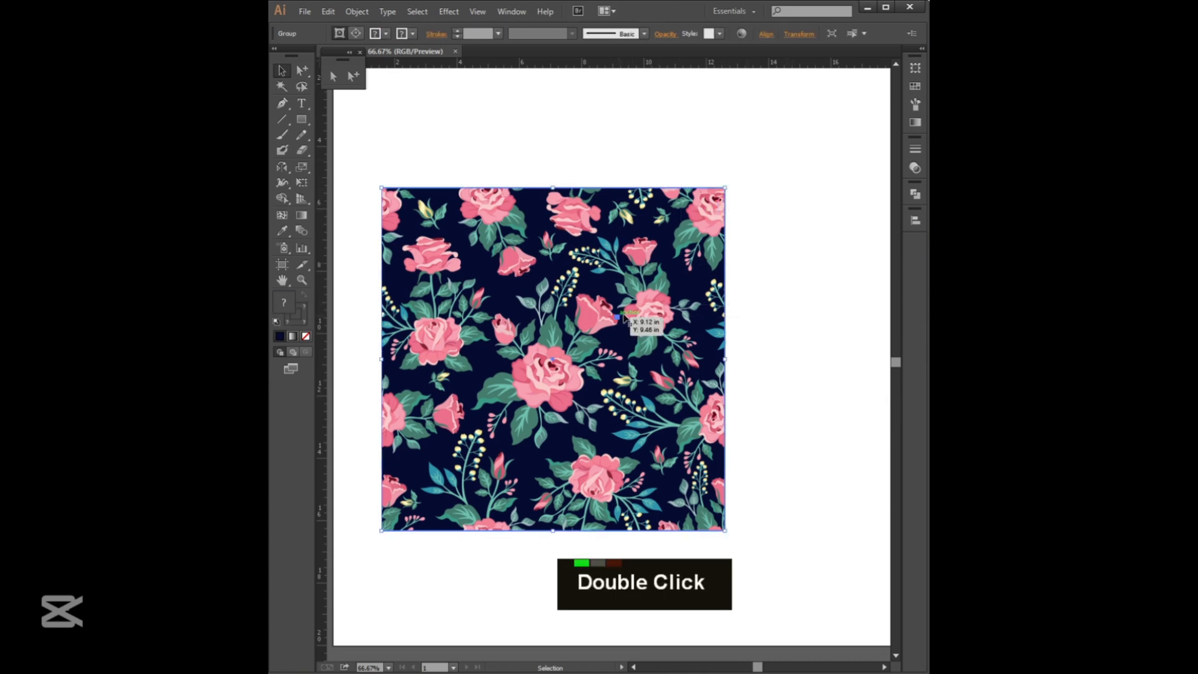
{"action": "key", "text": "Return"}
{"action": "key", "text": "z"}
{"action": "left_click", "coordinate": [628, 315]}
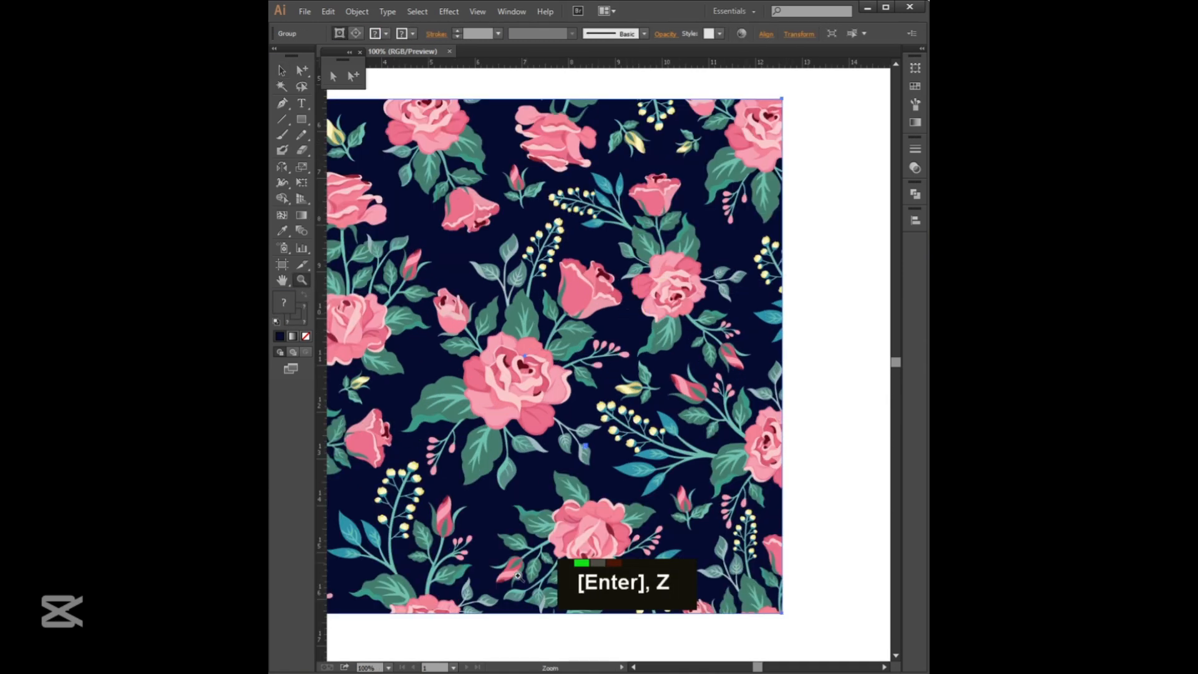
Set the view to 100%, bring the whole tile into view and deselect it to review the design.
{"action": "key", "text": "v"}
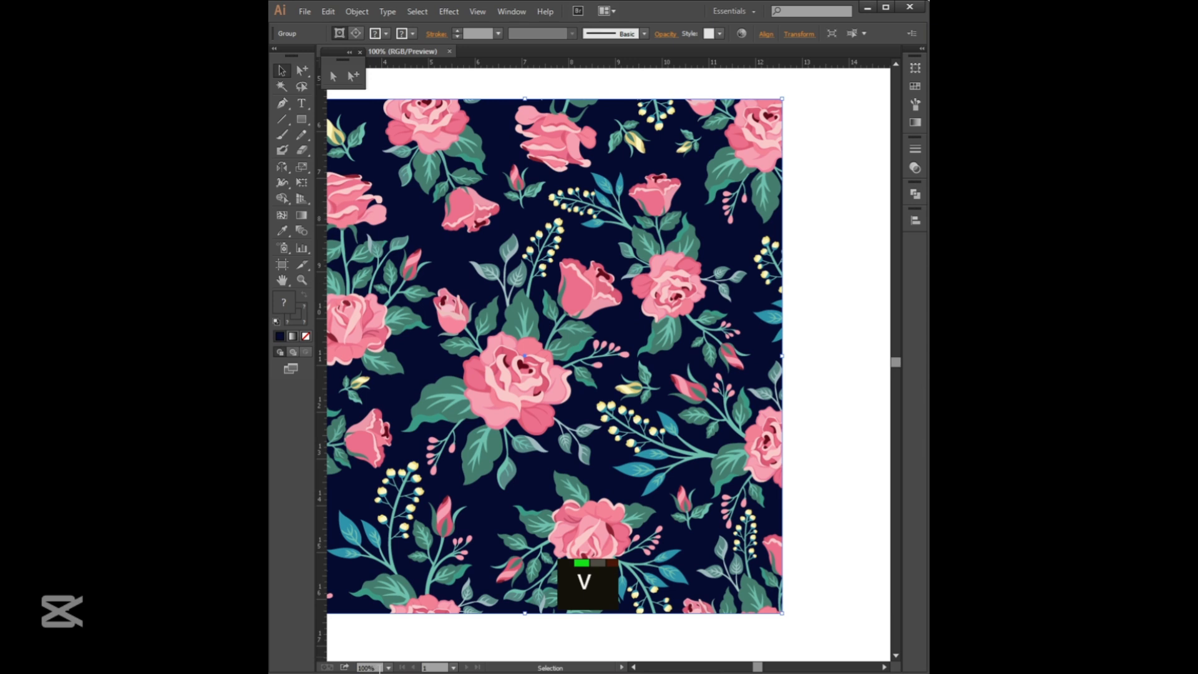
{"action": "type", "text": "11"}
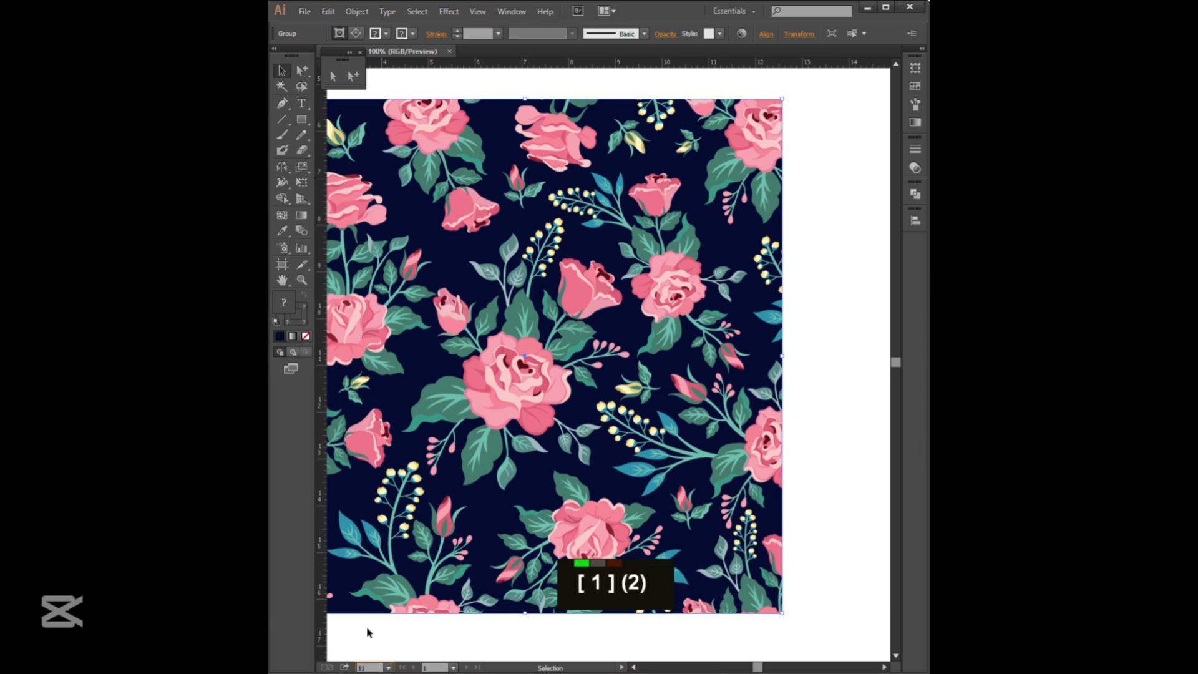
{"action": "type", "text": "00"}
{"action": "key", "text": "Return"}
{"action": "key", "text": "space"}
{"action": "left_click_drag", "start_coordinate": [526, 492], "coordinate": [614, 483]}
{"action": "key", "text": "v"}
{"action": "left_click", "coordinate": [701, 86]}
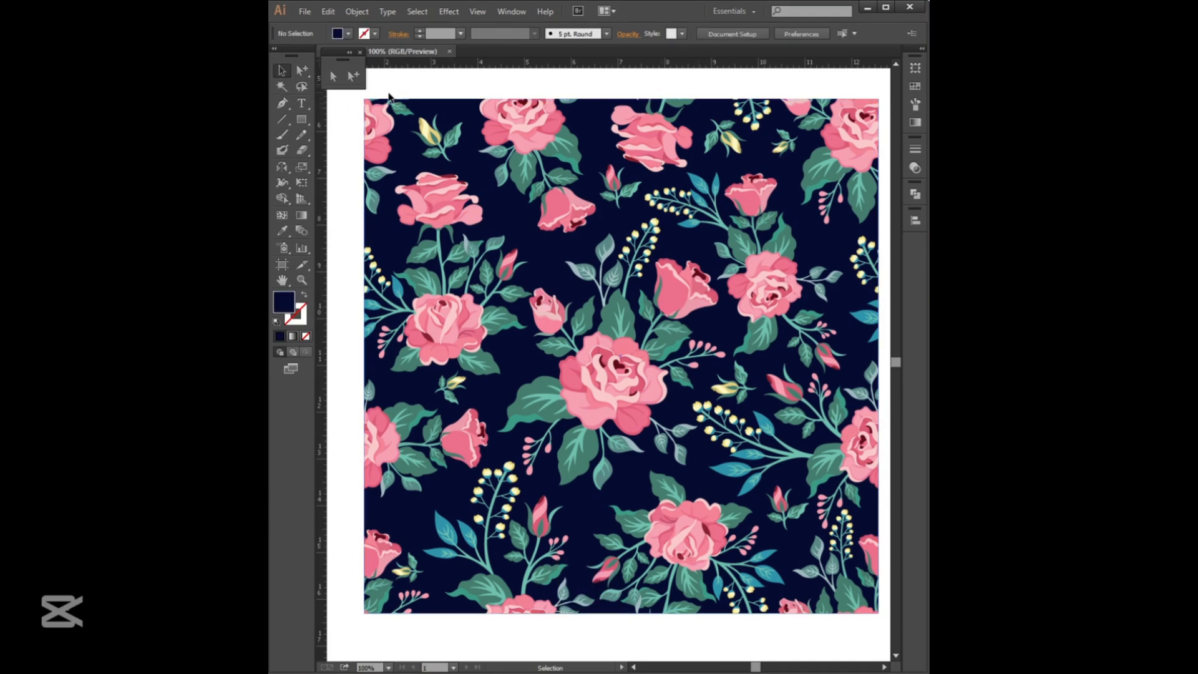
Select the tile group and set its width and height to 8 in.
{"action": "left_click", "coordinate": [436, 110]}
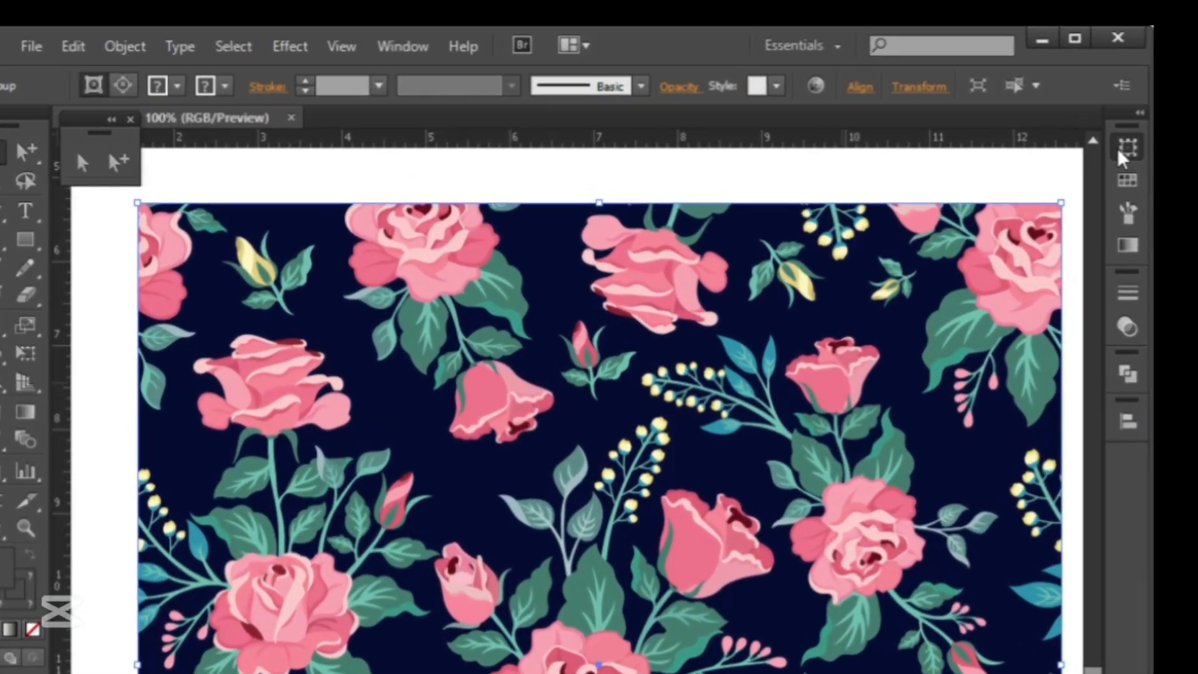
{"action": "left_click", "coordinate": [1123, 153]}
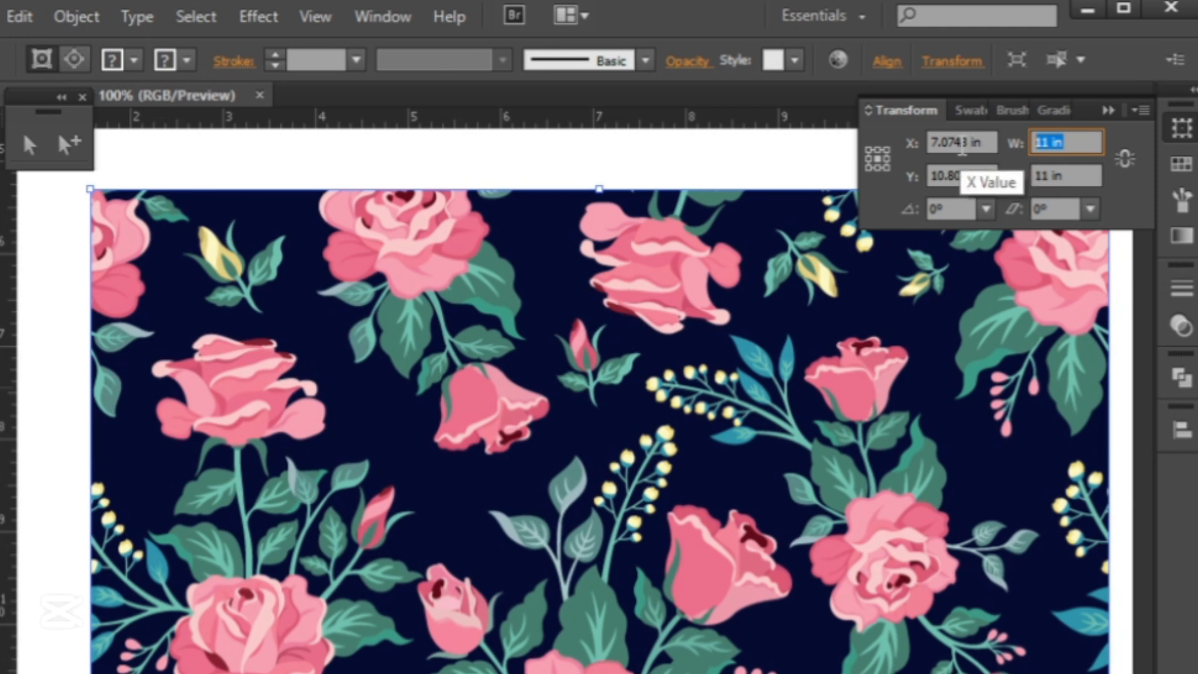
{"action": "key", "text": "Tab"}
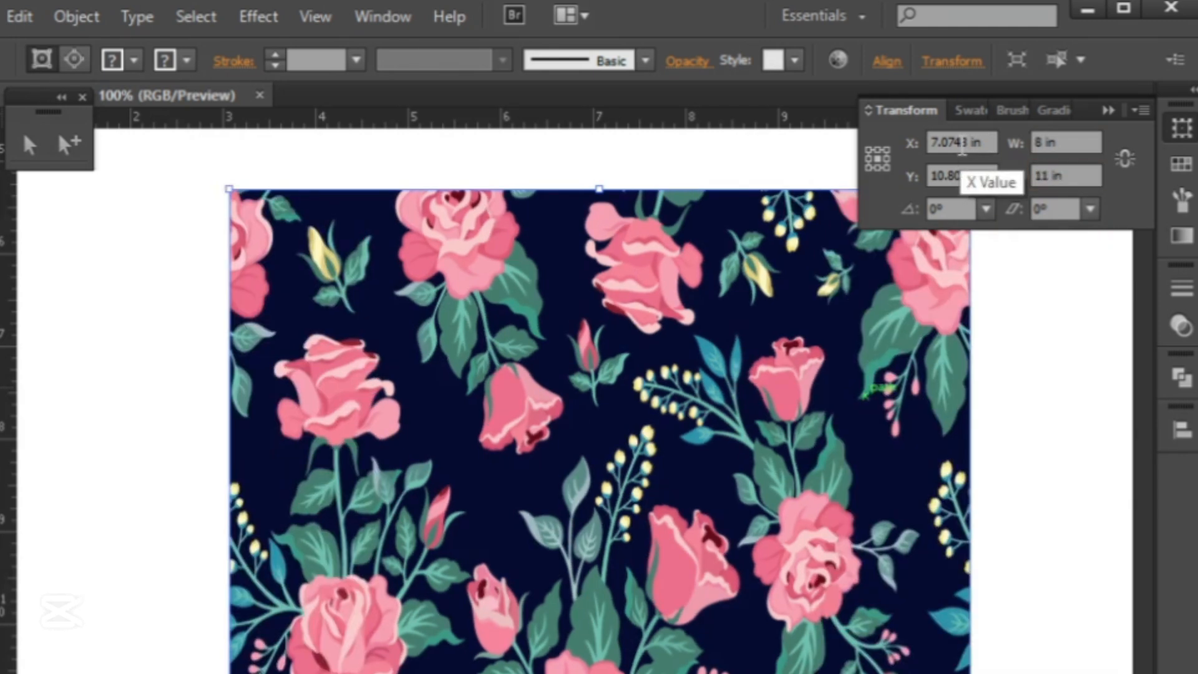
{"action": "left_click", "coordinate": [1089, 176]}
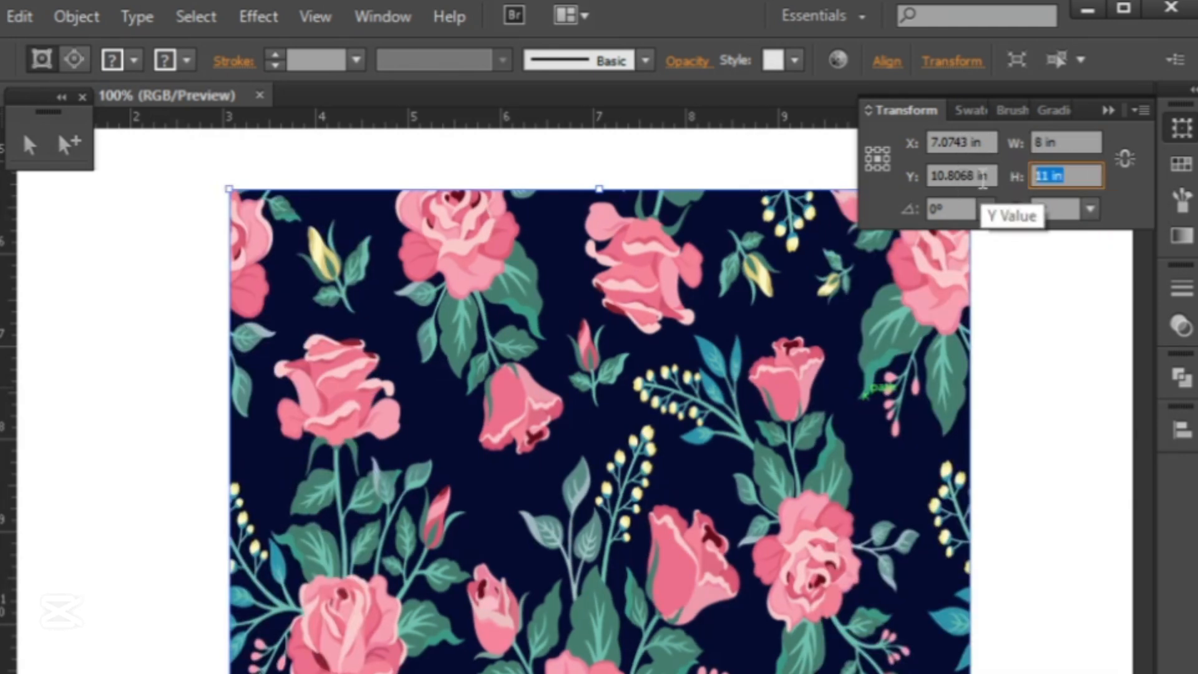
{"action": "type", "text": "8"}
{"action": "key", "text": "Return"}
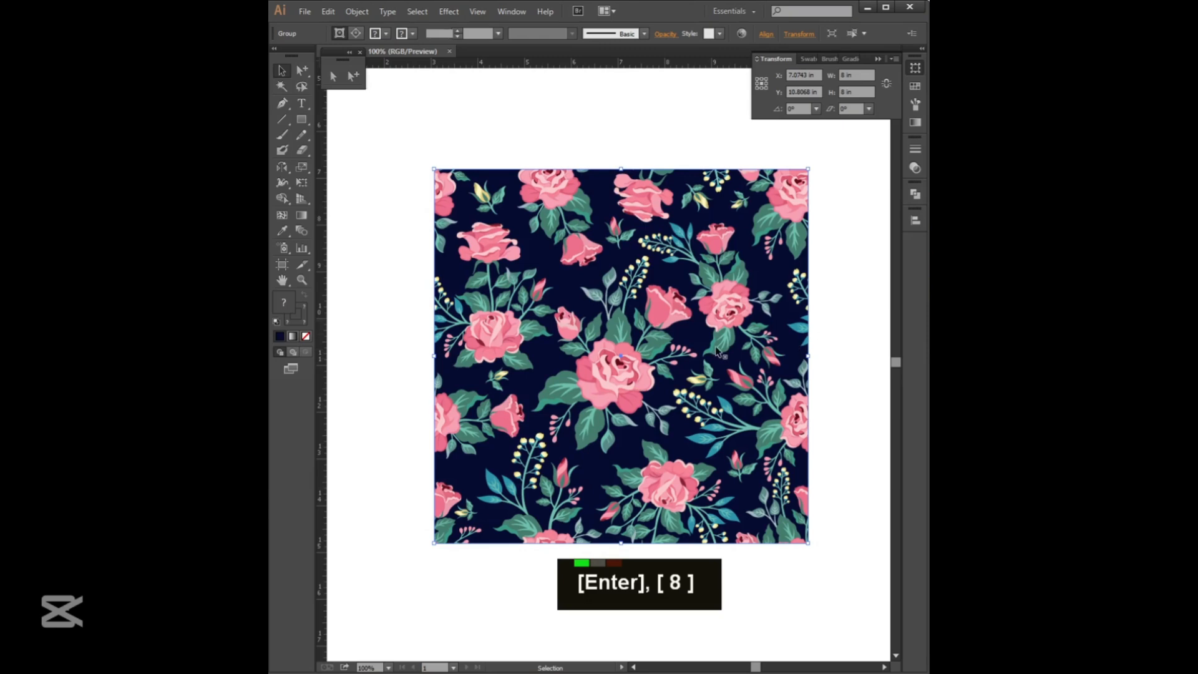
Move the tile about 2 in to the left on the artboard and set the keyboard increment to 8 in.
{"action": "left_click_drag", "start_coordinate": [655, 354], "coordinate": [560, 359]}
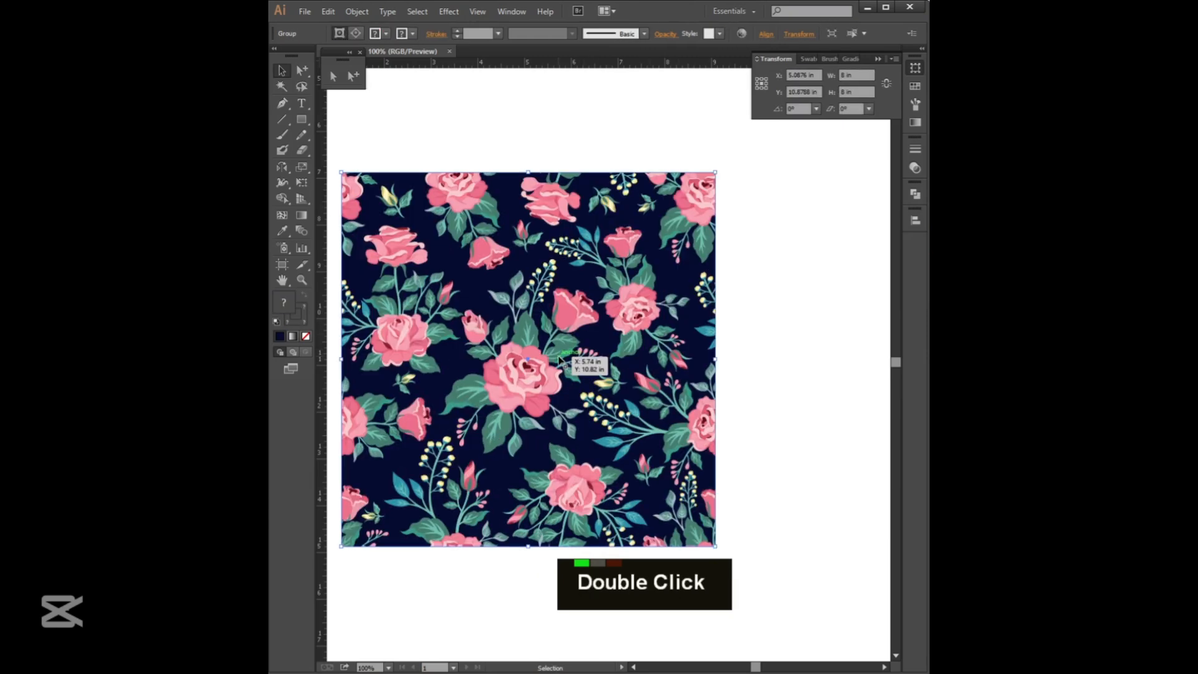
{"action": "key", "text": "ctrl+k"}
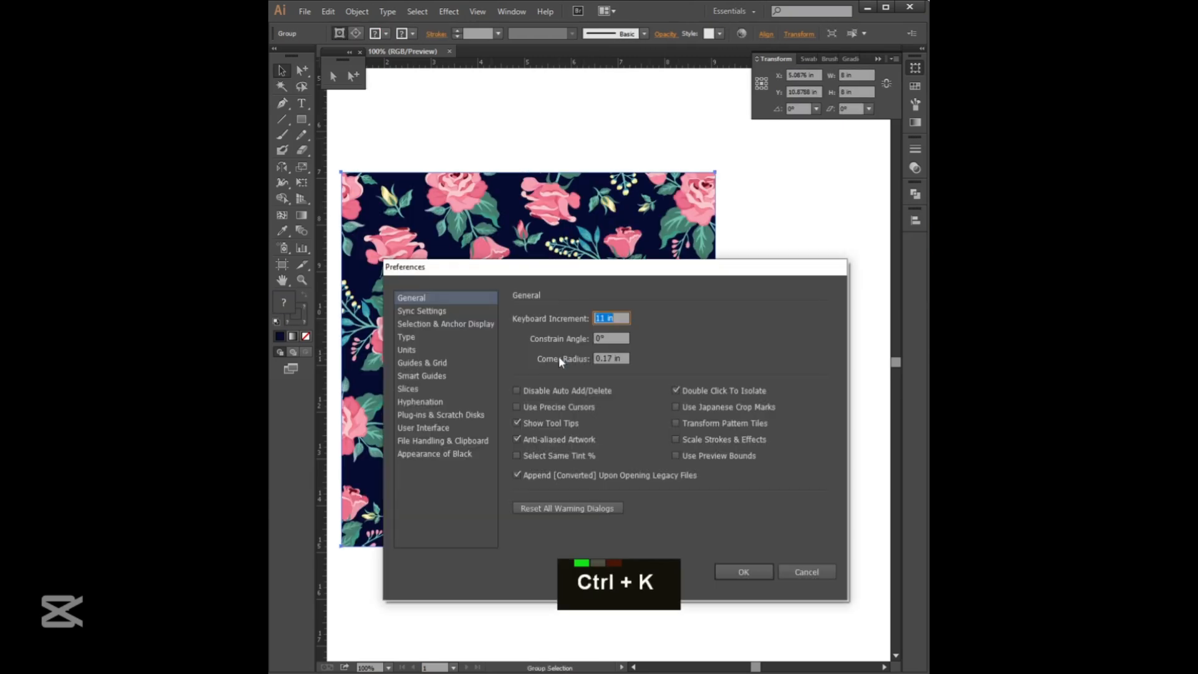
{"action": "type", "text": "8"}
{"action": "key", "text": "Return"}
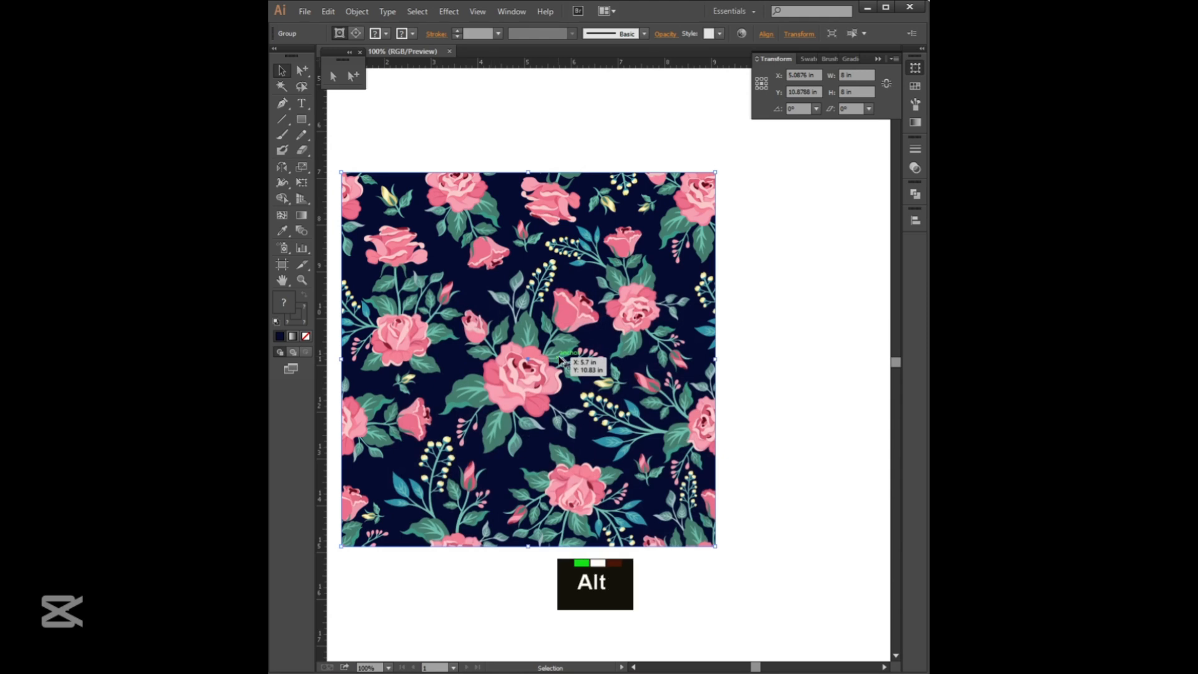
Duplicate the tile 8 in to the right, up and back to the left to form a two-by-two block.
{"action": "key", "text": "alt+Right"}
{"action": "key", "text": "alt+Up"}
{"action": "key", "text": "alt+Left"}
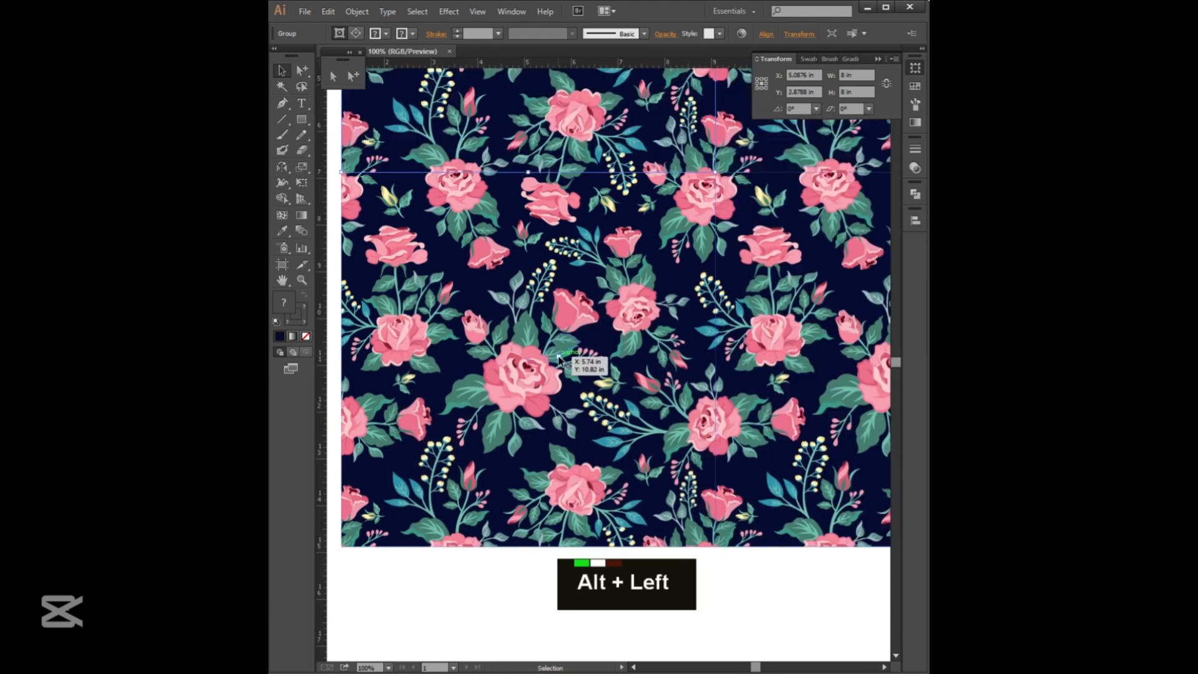
Duplicate the block's lower-right tile twice to the right in 8 in steps, and fill the upper row above the new tiles with copies.
{"action": "key", "text": "ctrl+minus"}
{"action": "key", "text": "ctrl+minus"}
{"action": "key", "text": "space"}
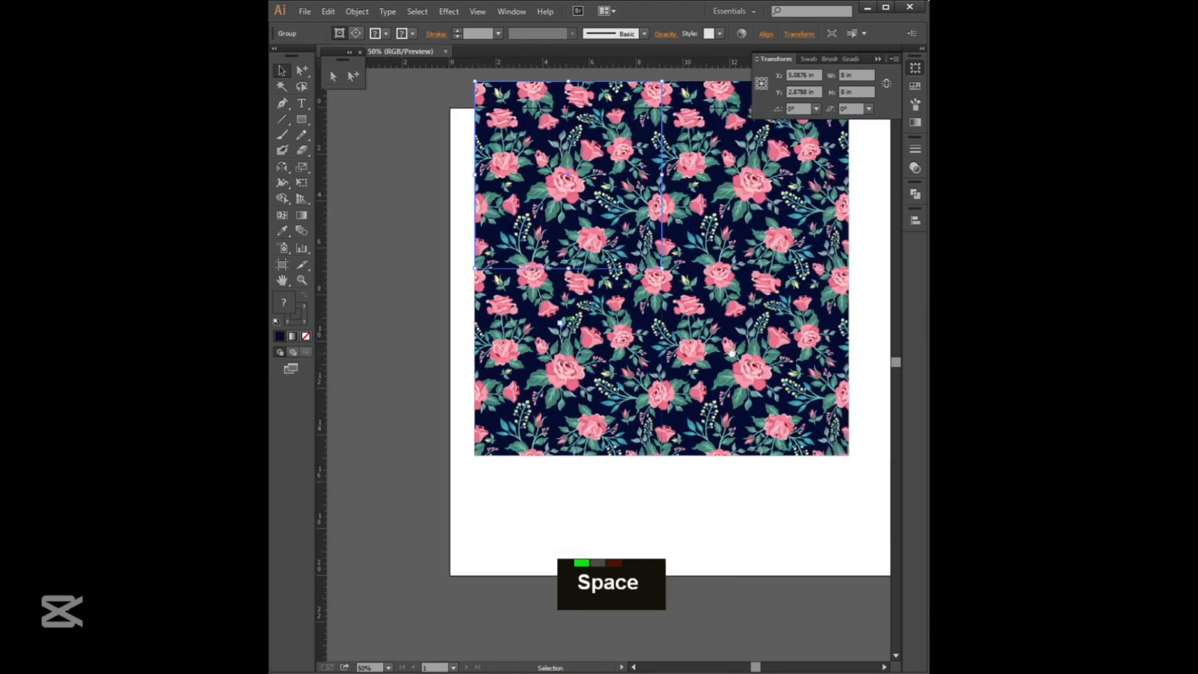
{"action": "left_click_drag", "start_coordinate": [731, 353], "coordinate": [616, 369]}
{"action": "left_click", "coordinate": [782, 367]}
{"action": "left_click", "coordinate": [717, 367]}
{"action": "key", "text": "alt+Right"}
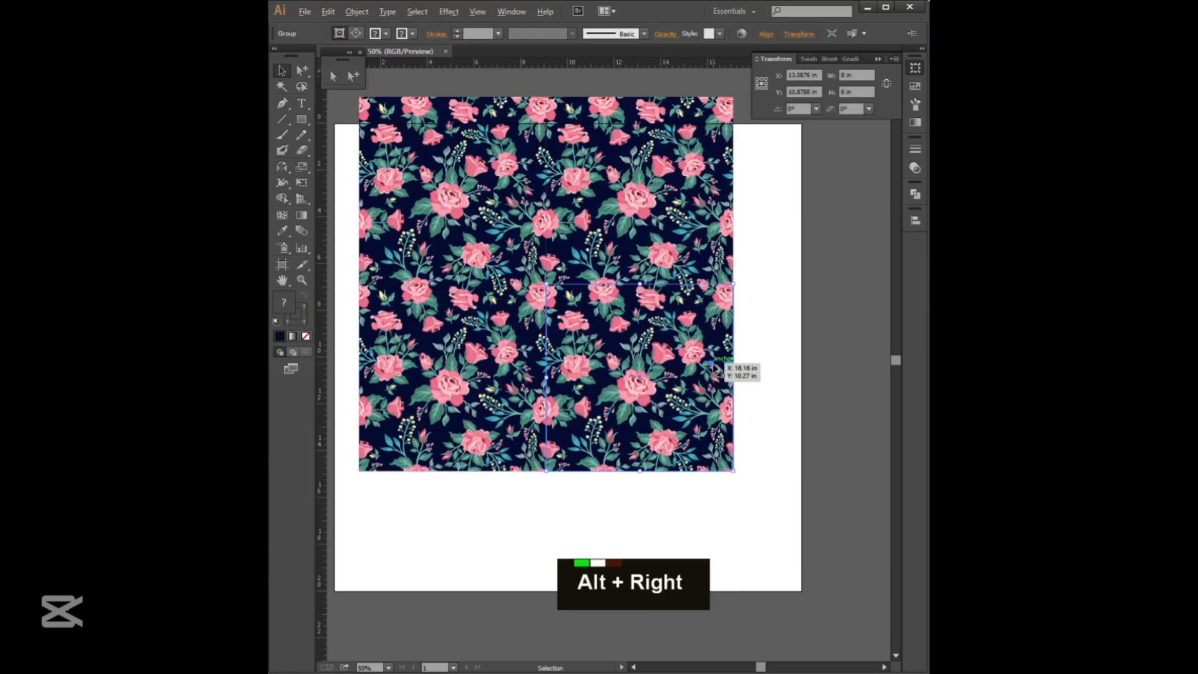
{"action": "key", "text": "alt+Right"}
{"action": "key", "text": "ctrl+minus"}
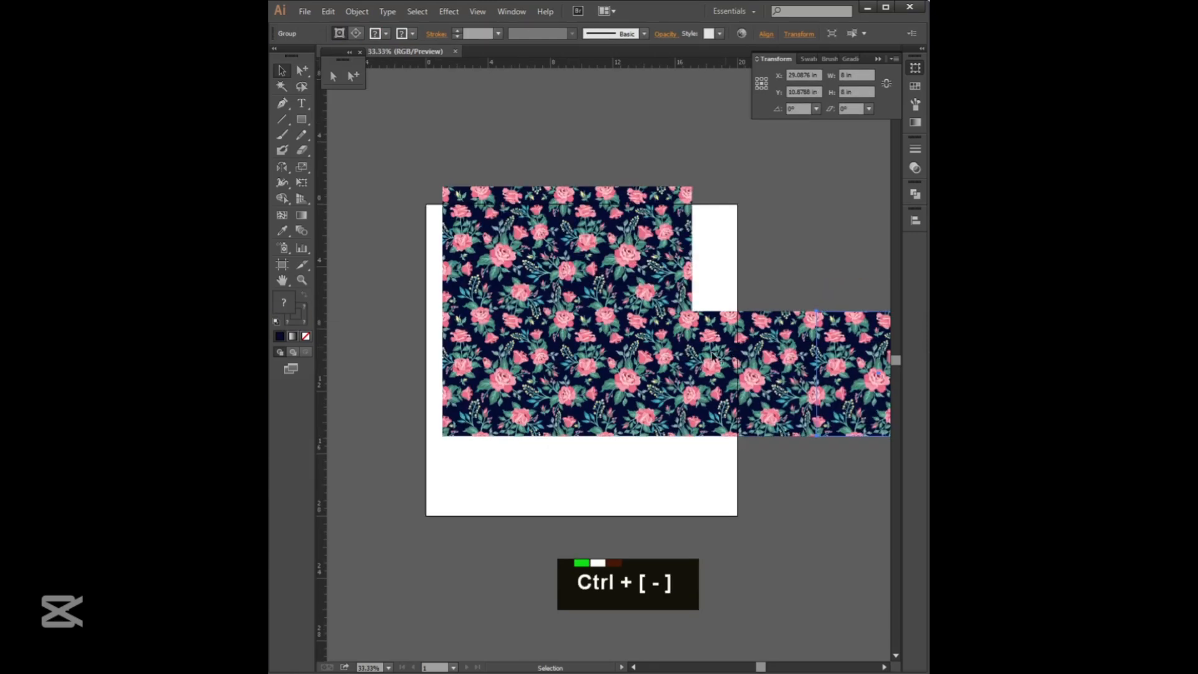
{"action": "key", "text": "alt+Up"}
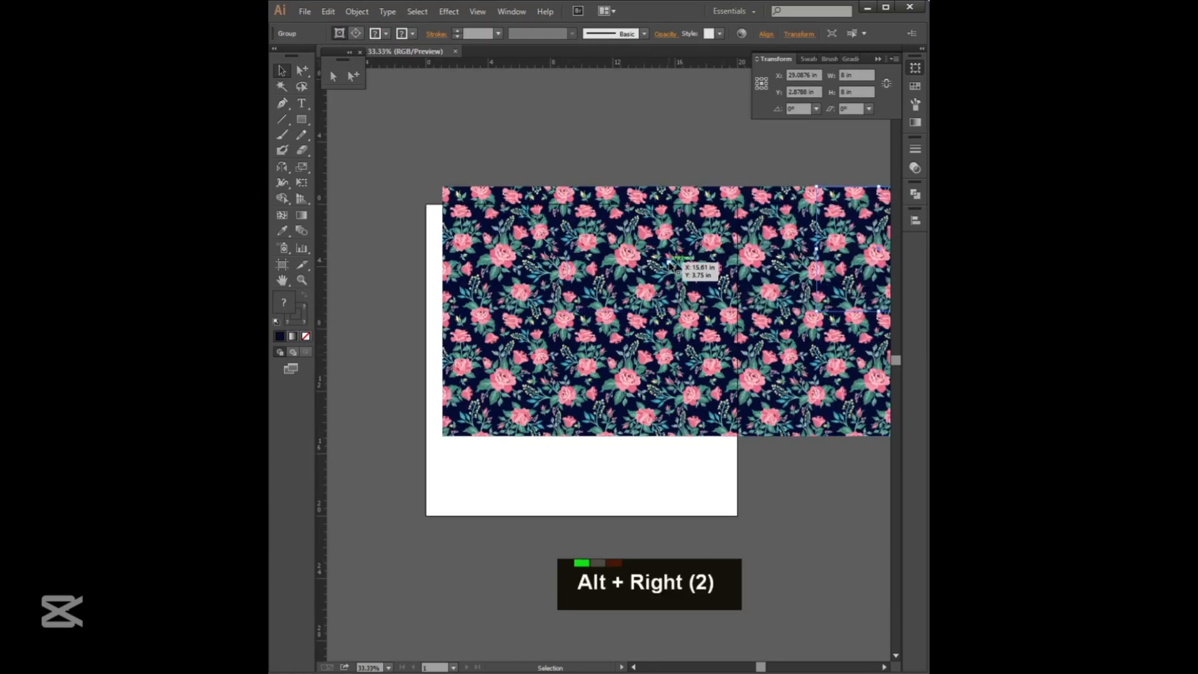
Deselect the tiles and examine the seams and overall repeat, first at close zoom and also at 66.67%.
{"action": "left_click", "coordinate": [652, 161]}
{"action": "left_click_drag", "start_coordinate": [458, 280], "coordinate": [611, 371]}
{"action": "key", "text": "space"}
{"action": "key", "text": "space"}
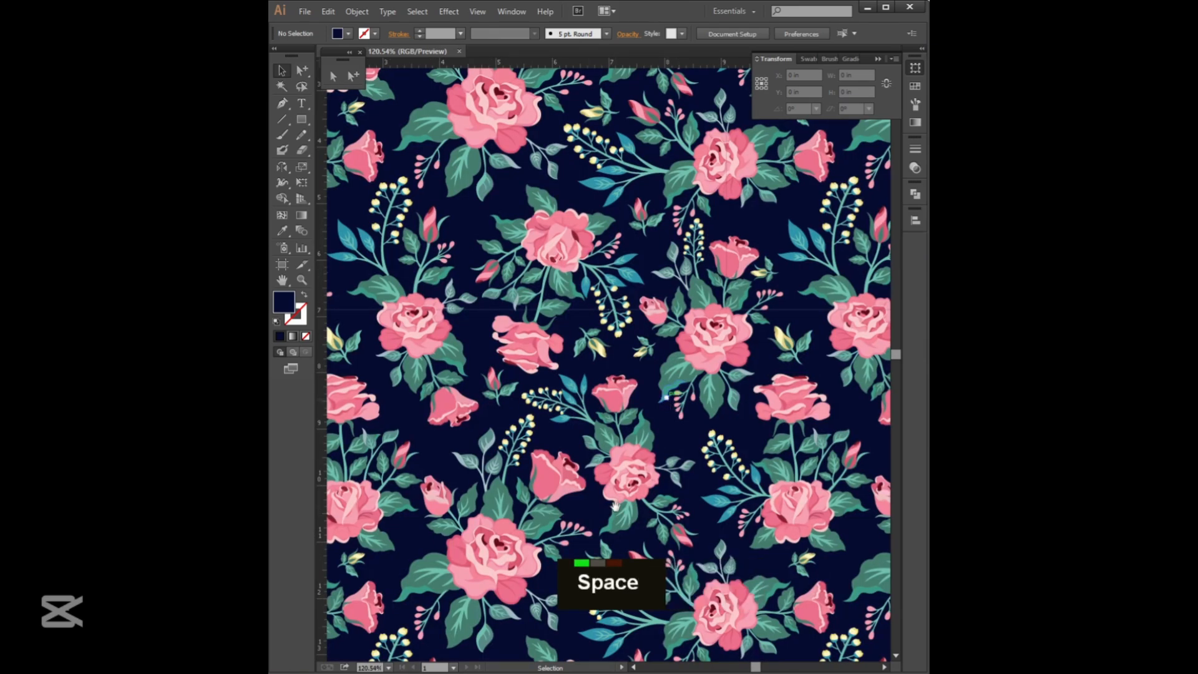
{"action": "key", "text": "ctrl+minus"}
{"action": "key", "text": "ctrl+minus"}
{"action": "key", "text": "space"}
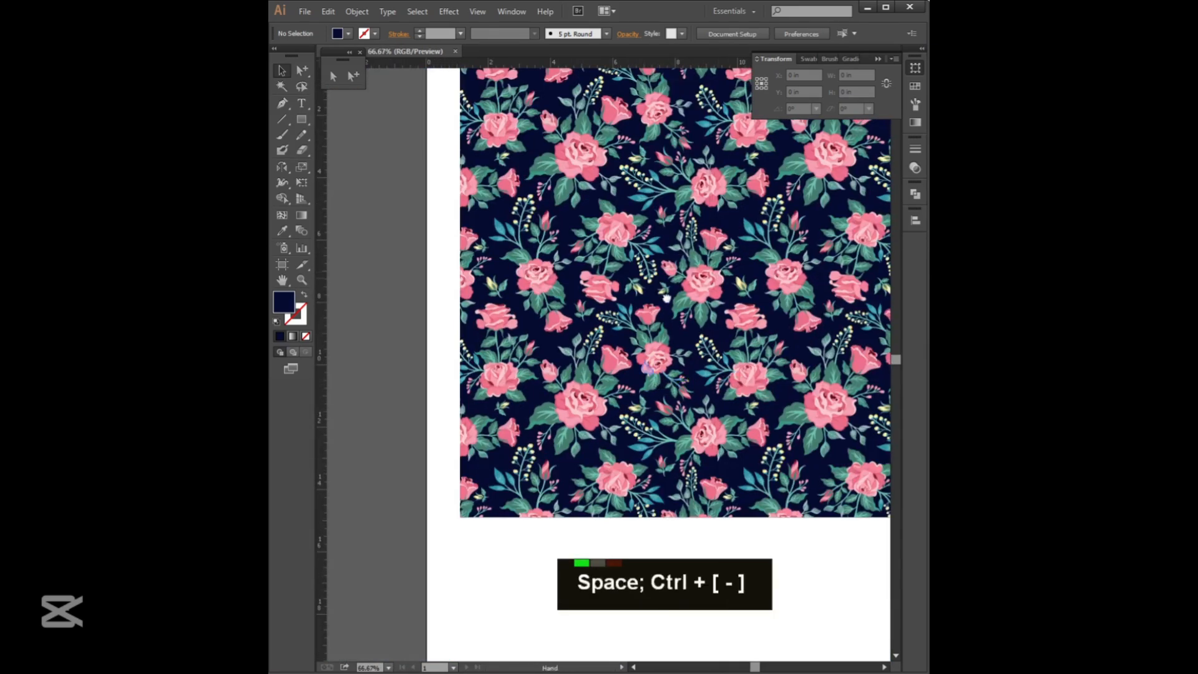
{"action": "left_click_drag", "start_coordinate": [680, 281], "coordinate": [606, 377]}
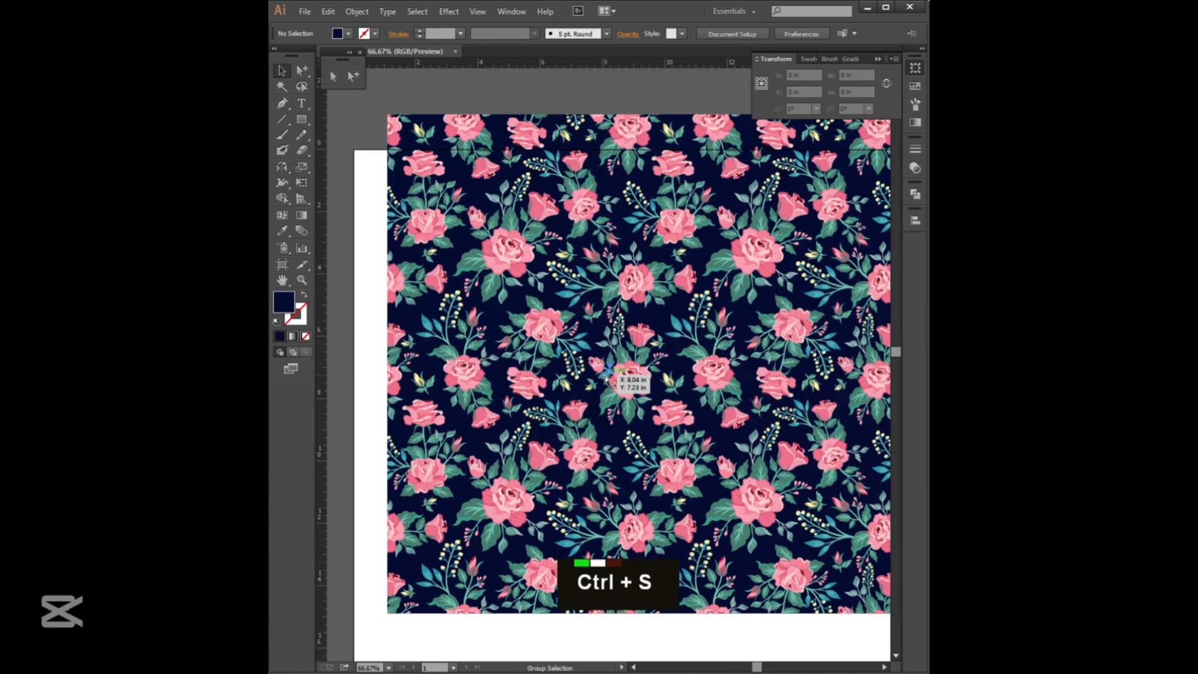